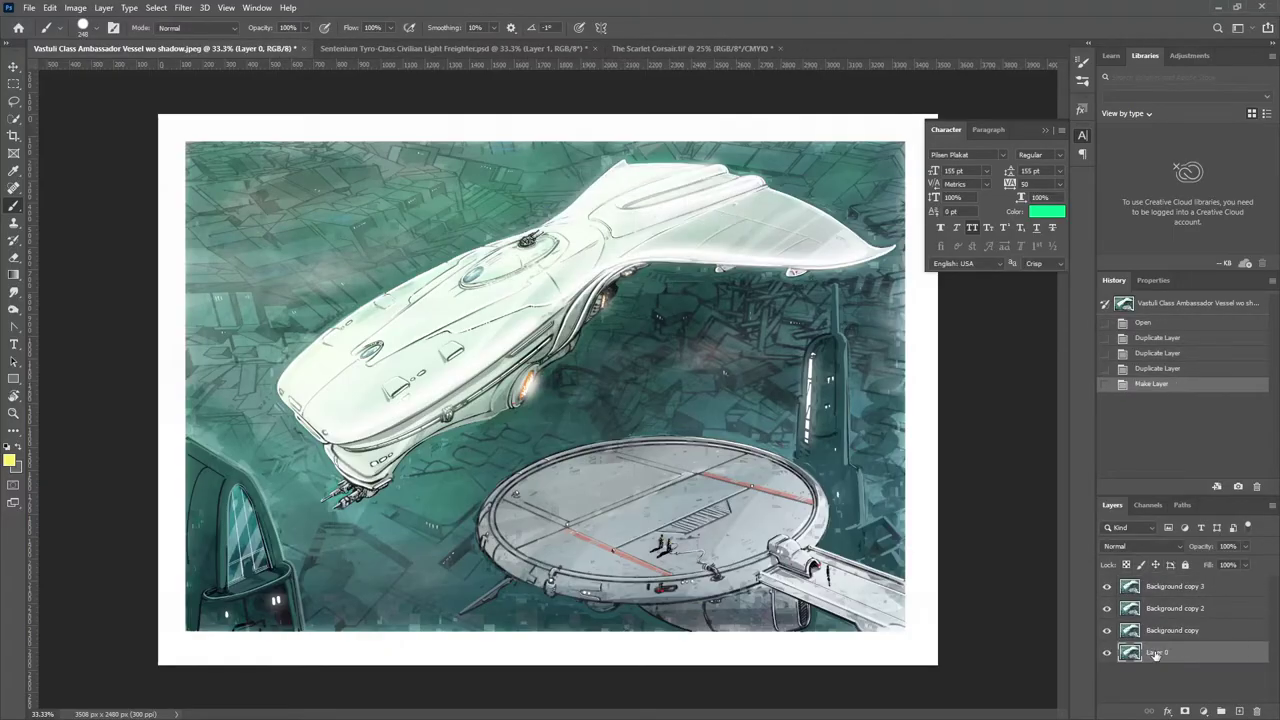
Step: Rename the duplicated layers to 'Platform' and 'front building'
double_click(1172, 629)
type("Platform")
key("Return")
double_click(1172, 607)
type("front building")
key("ctrl+j")
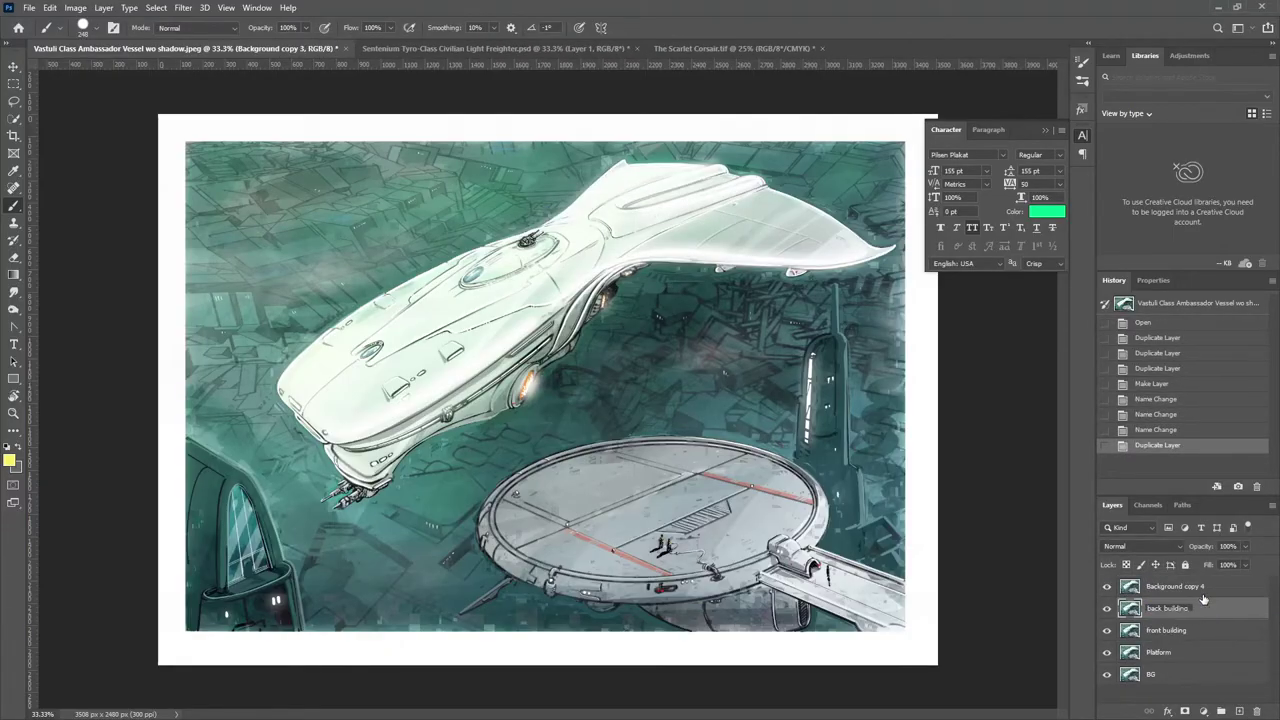
Step: Rename the next two copies to 'back building' and 'ship'
double_click(1172, 607)
type("back building")
key("Return")
double_click(1175, 586)
type("ship")
key("Return")
Step: Add layer masks to the ship, back building, front building and Platform layers
left_click(1203, 711)
left_click(1203, 711)
left_click(1203, 711)
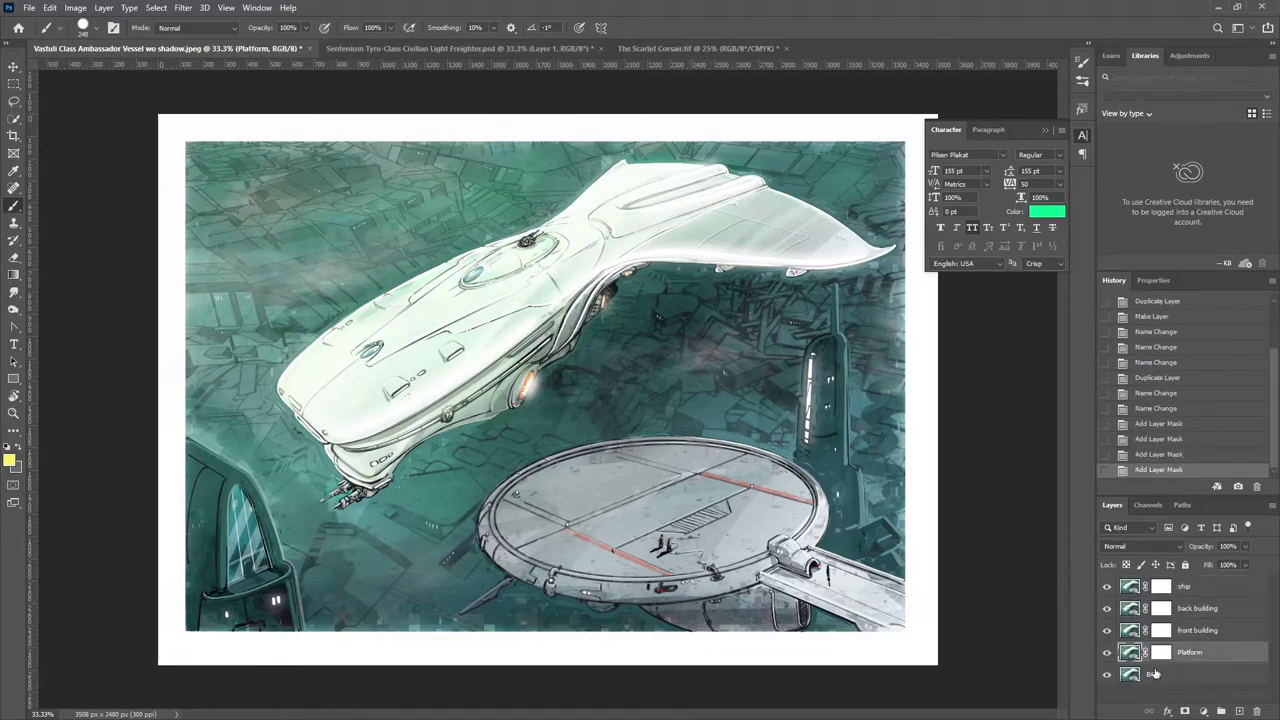
left_click(1203, 711)
left_click(1150, 674)
Step: Crop the canvas to the artwork inside the white border, ending at 3232 × 2204 px
key("c")
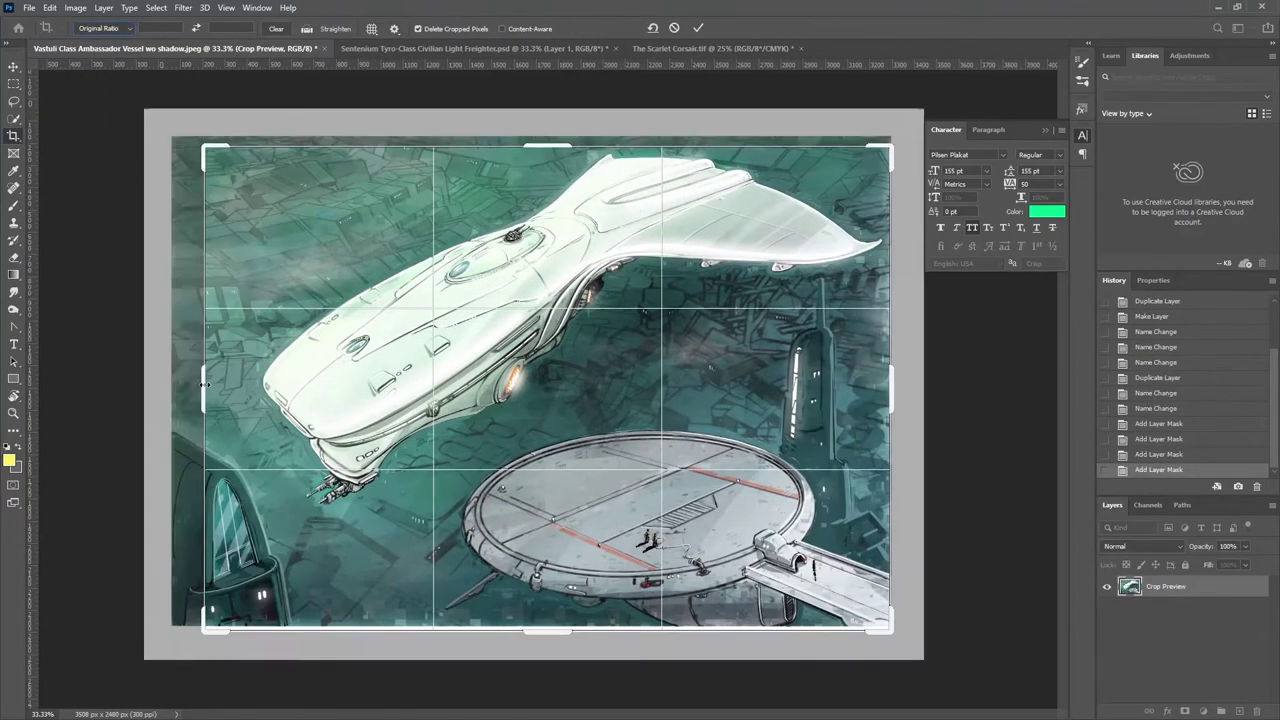
mouse_move(188, 380)
left_mouse_down()
mouse_move(308, 341)
mouse_move(186, 341)
left_mouse_up()
key("Escape")
key("m")
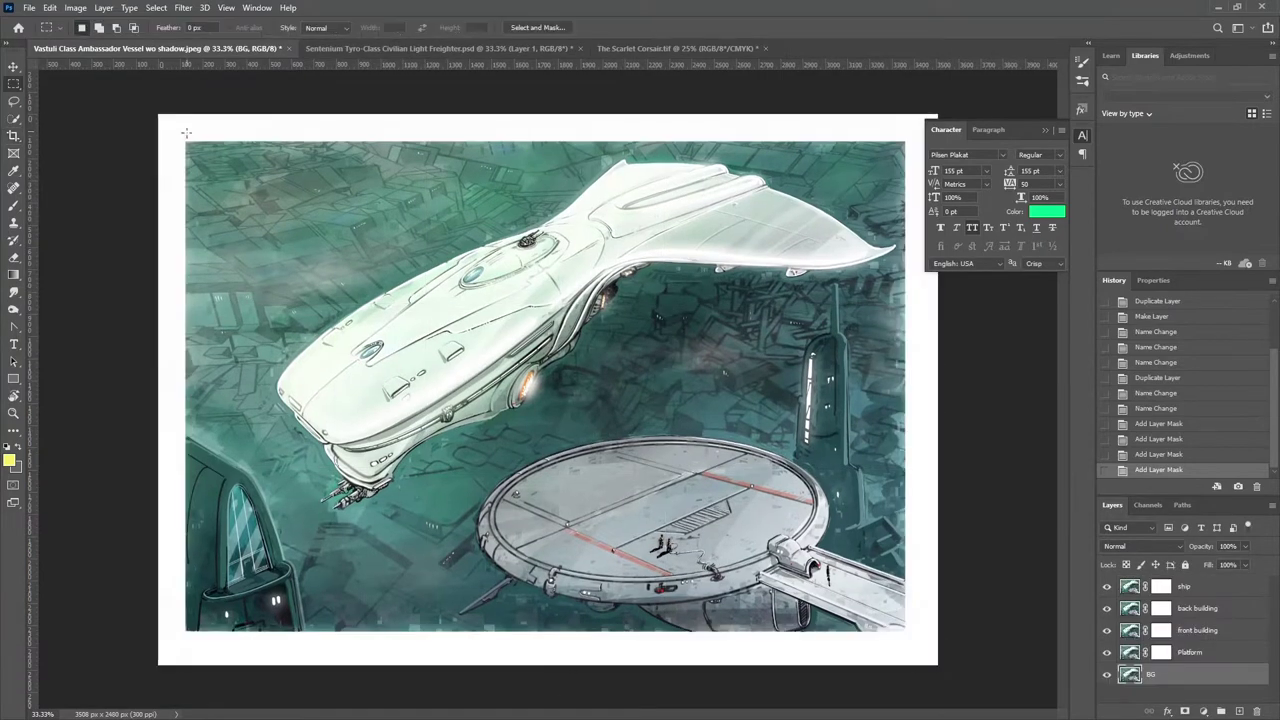
left_click_drag(905, 631, 184, 141)
left_click(75, 8)
left_click(100, 106)
key("ctrl+d")
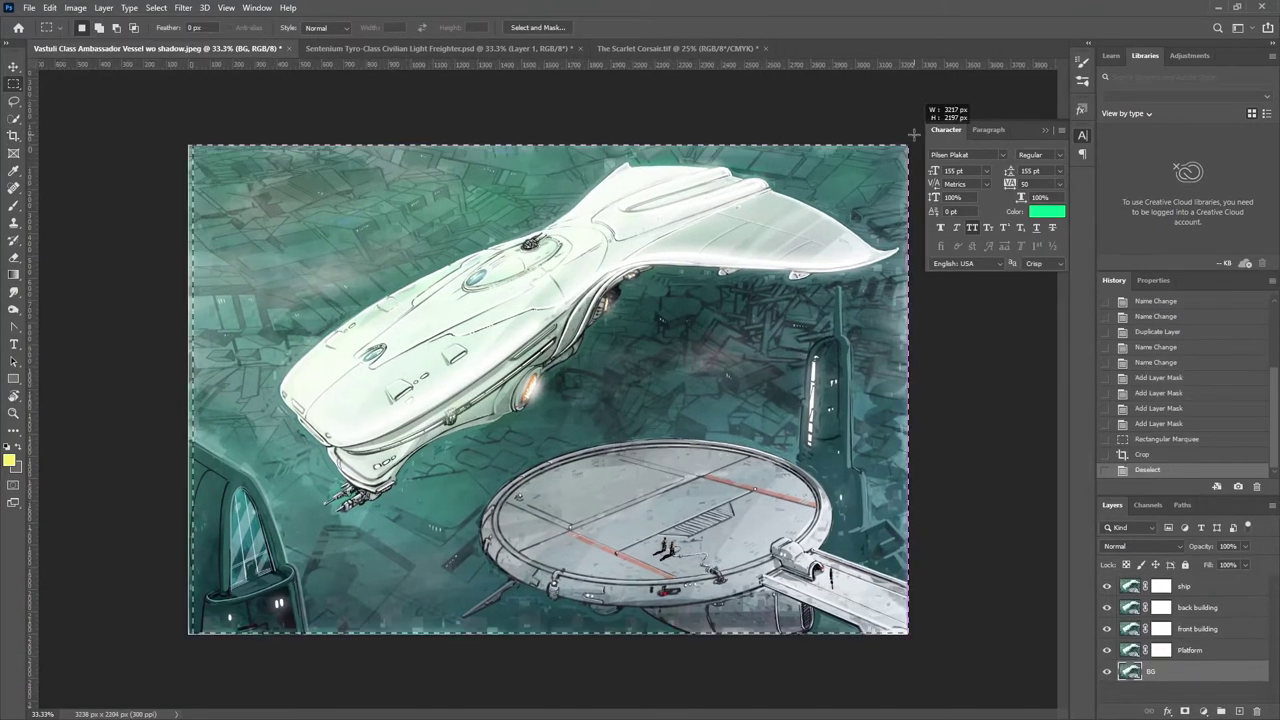
left_click_drag(907, 633, 189, 146)
left_click(79, 8)
left_click(100, 106)
key("ctrl+d")
Step: Lasso the front building on BG and content-aware fill it away
key("l")
left_click_drag(20, 165, 157, 429)
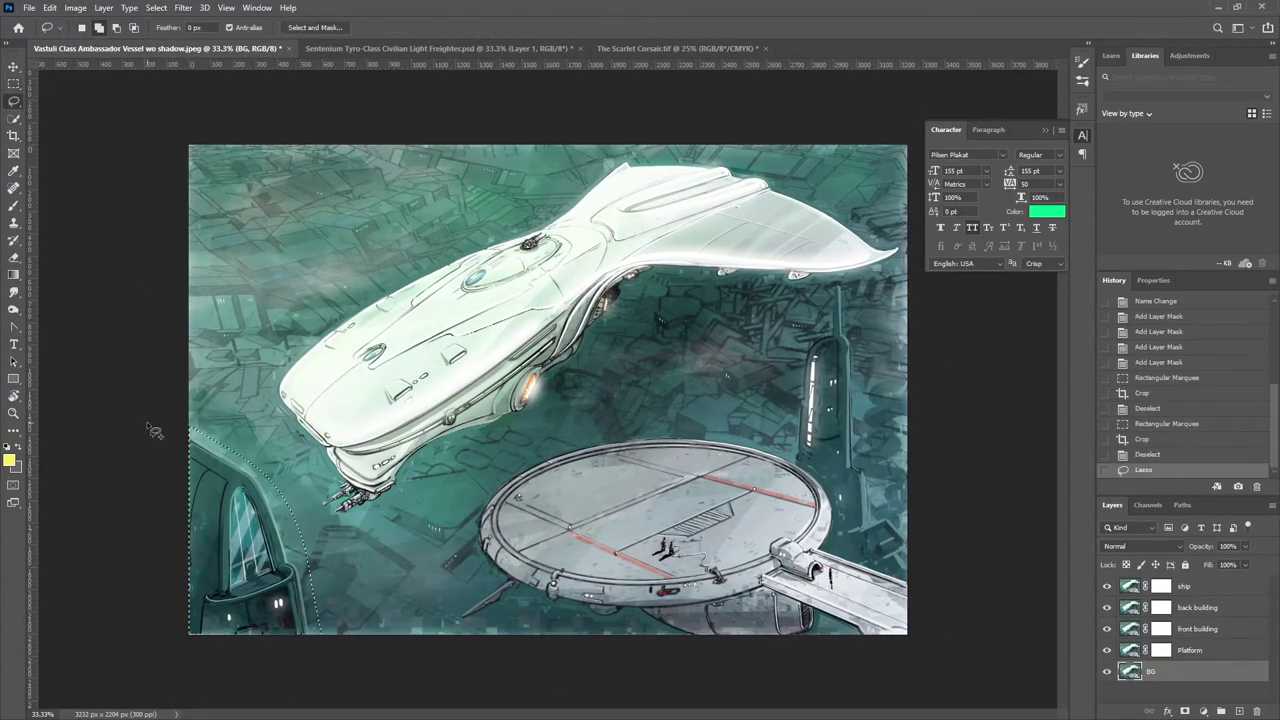
key("shift+F5")
key("Return")
left_click(1107, 671, "alt")
key("ctrl+d")
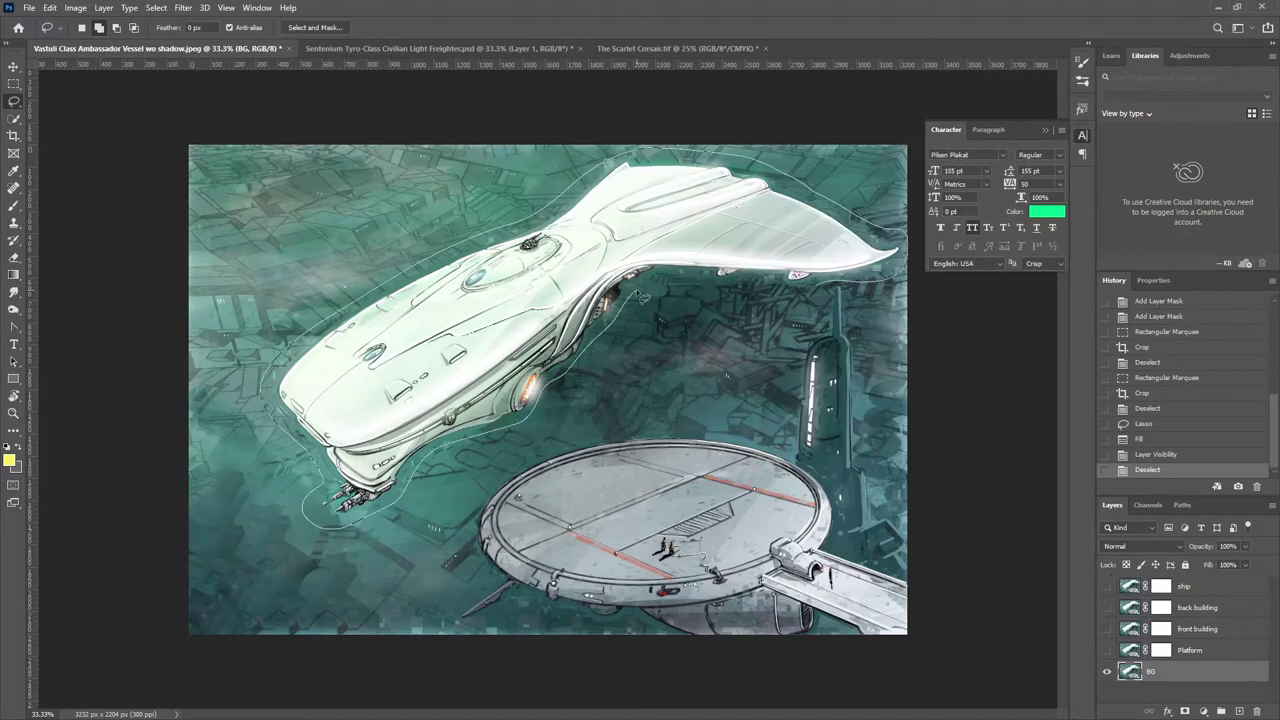
Step: Content-aware fill the ship and the platform out of the BG layer
left_click_drag(640, 296, 630, 302)
key("shift+F5")
key("Return")
key("ctrl+d")
mouse_move(460, 610)
left_mouse_down()
mouse_move(800, 460)
mouse_move(465, 605)
left_mouse_up()
key("shift+F5")
key("Return")
key("ctrl+d")
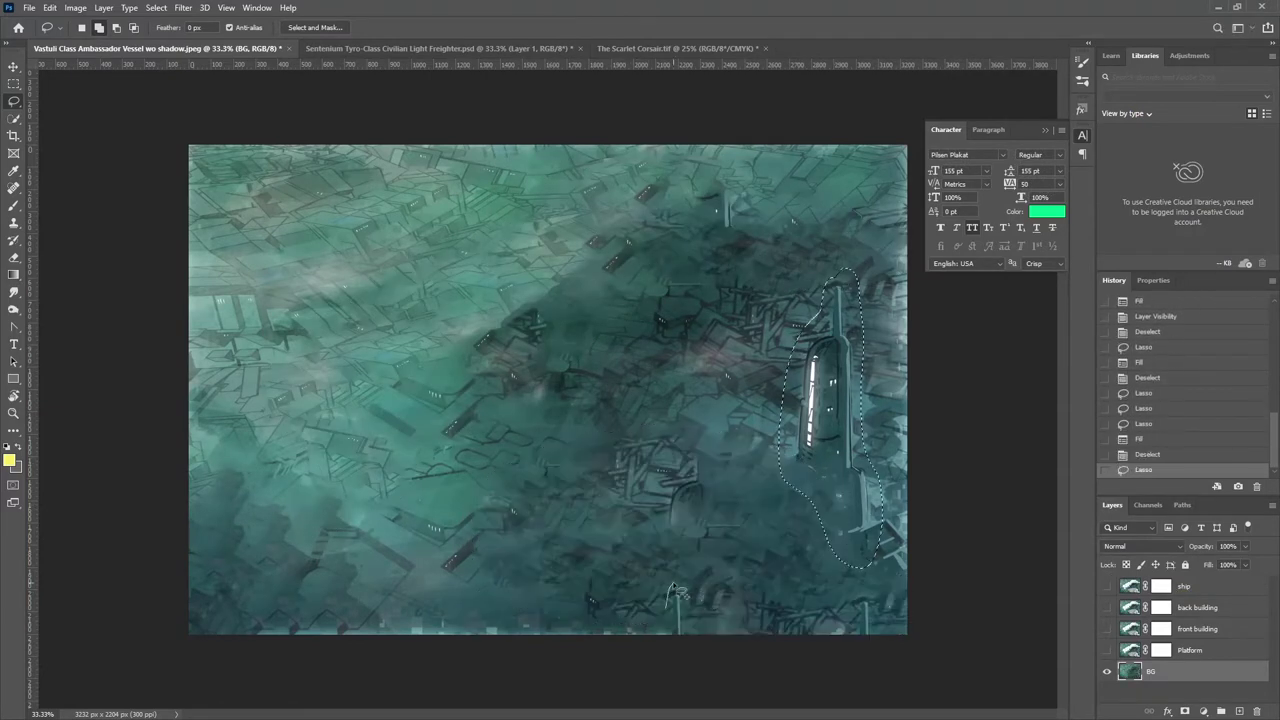
left_click(1107, 650)
left_click(1160, 650)
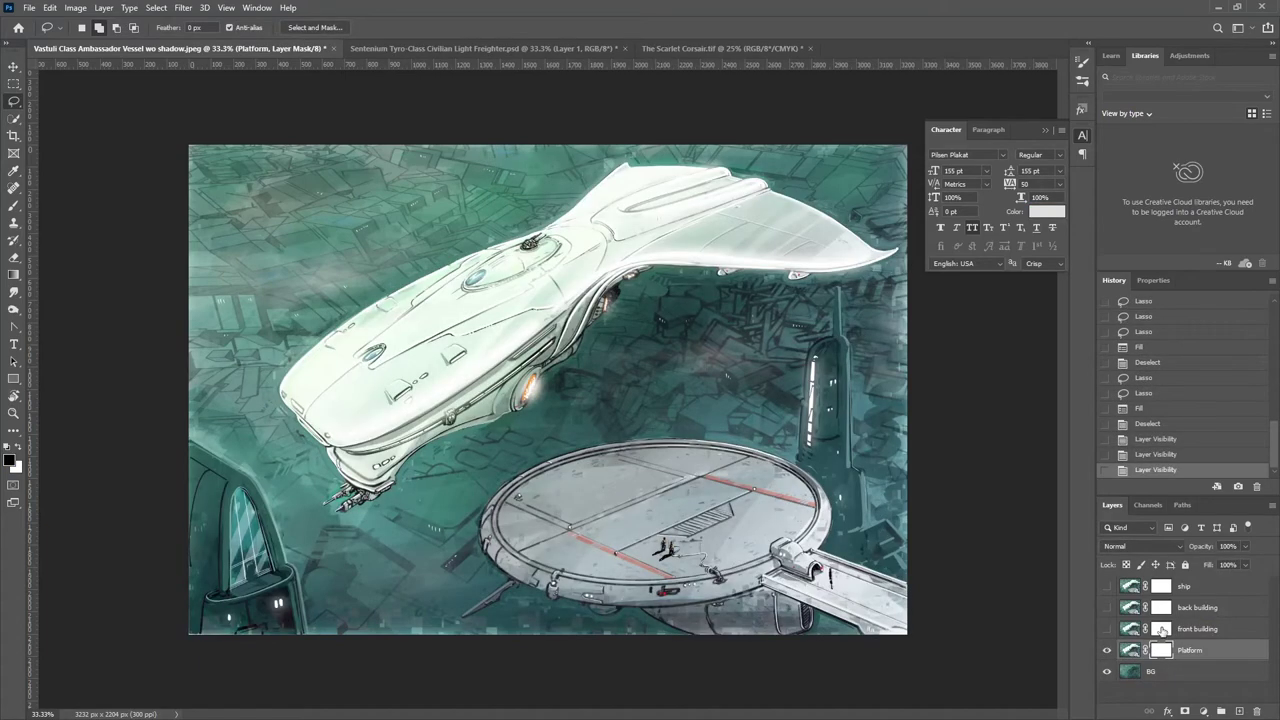
Step: Brush black over the platform area on the Platform layer mask
key("ctrl+i")
key("ctrl+i")
key("b")
left_click_drag(592, 511, 740, 550)
mouse_move(500, 500)
left_mouse_down()
mouse_move(745, 510)
mouse_move(686, 557)
mouse_move(817, 572)
left_mouse_up()
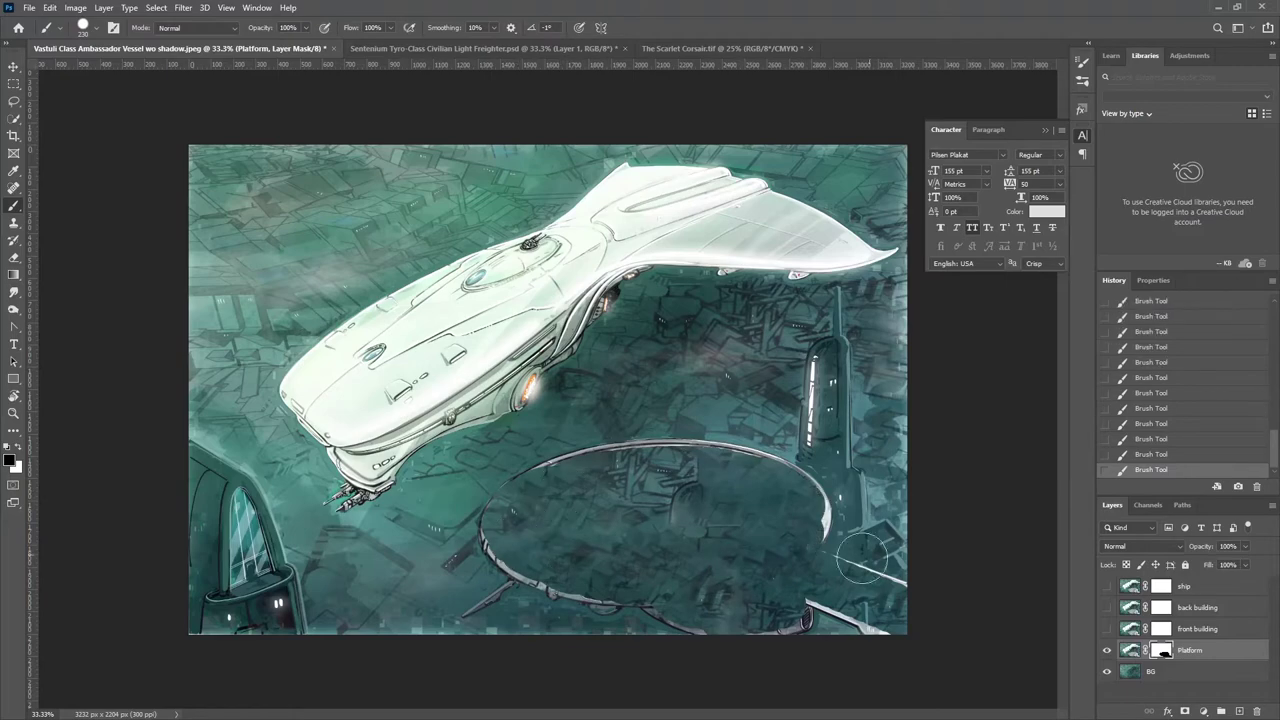
key("F5")
key("F5")
key("ctrl+plus")
key("ctrl+plus")
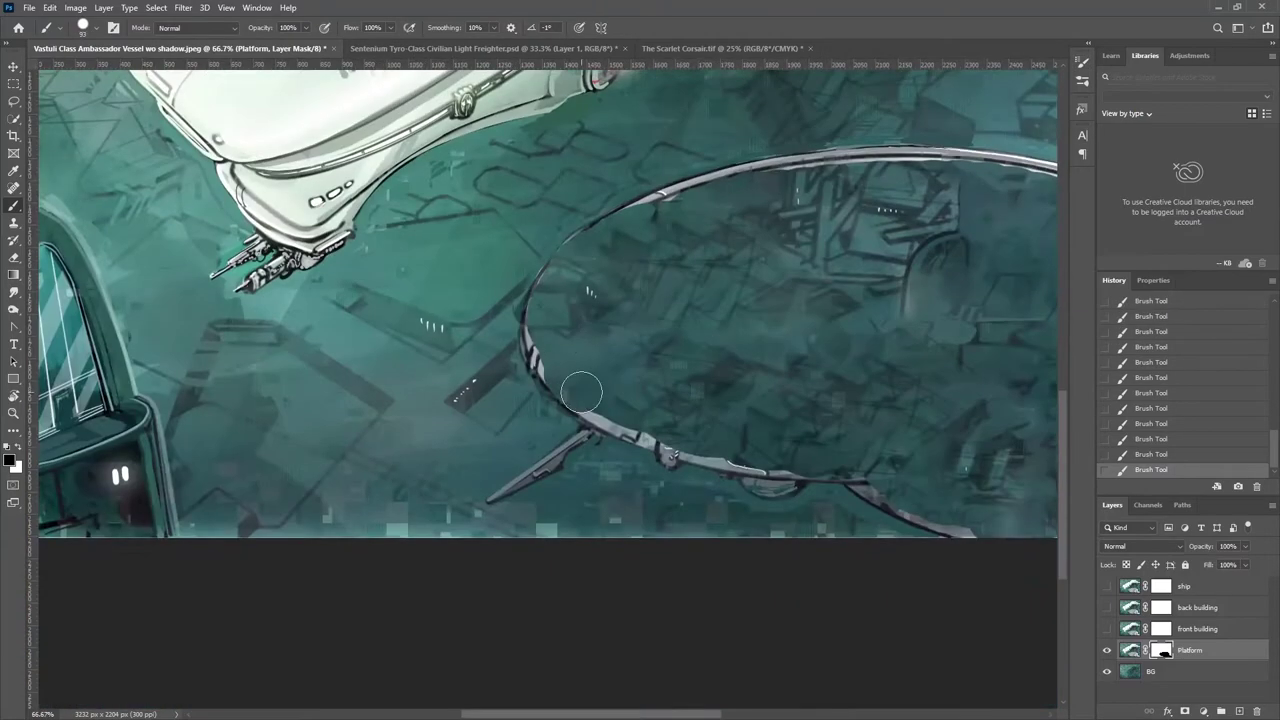
Step: Refine the mask along the platform rim, then invert it so only the platform shows
left_click_drag(884, 152, 548, 304)
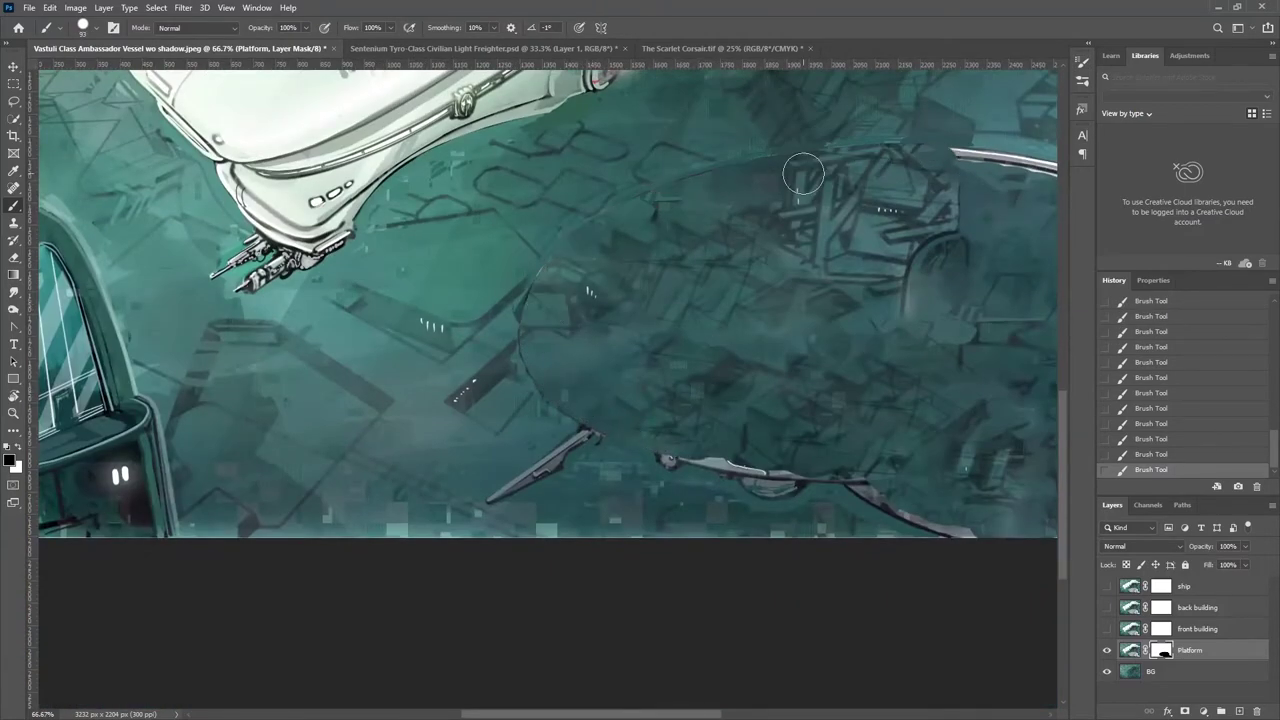
scroll(803, 172, "right", 10)
scroll(803, 172, "down", 1)
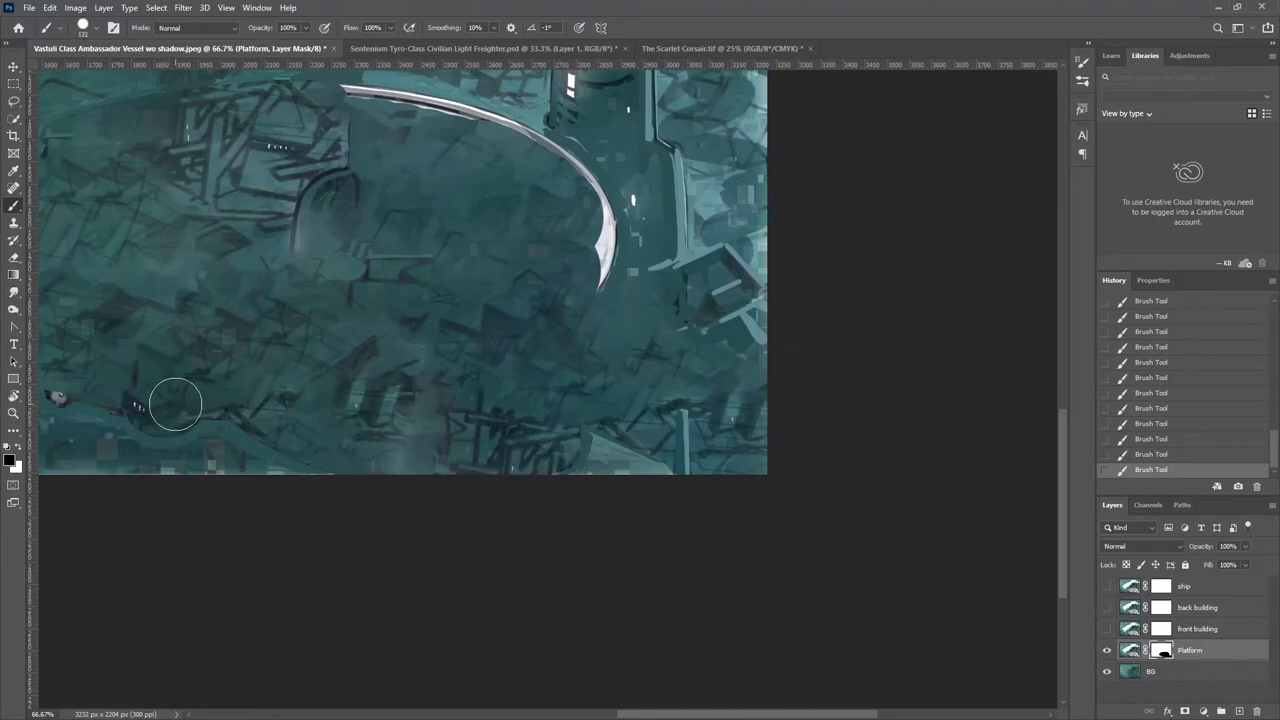
scroll(105, 381, "left", 10)
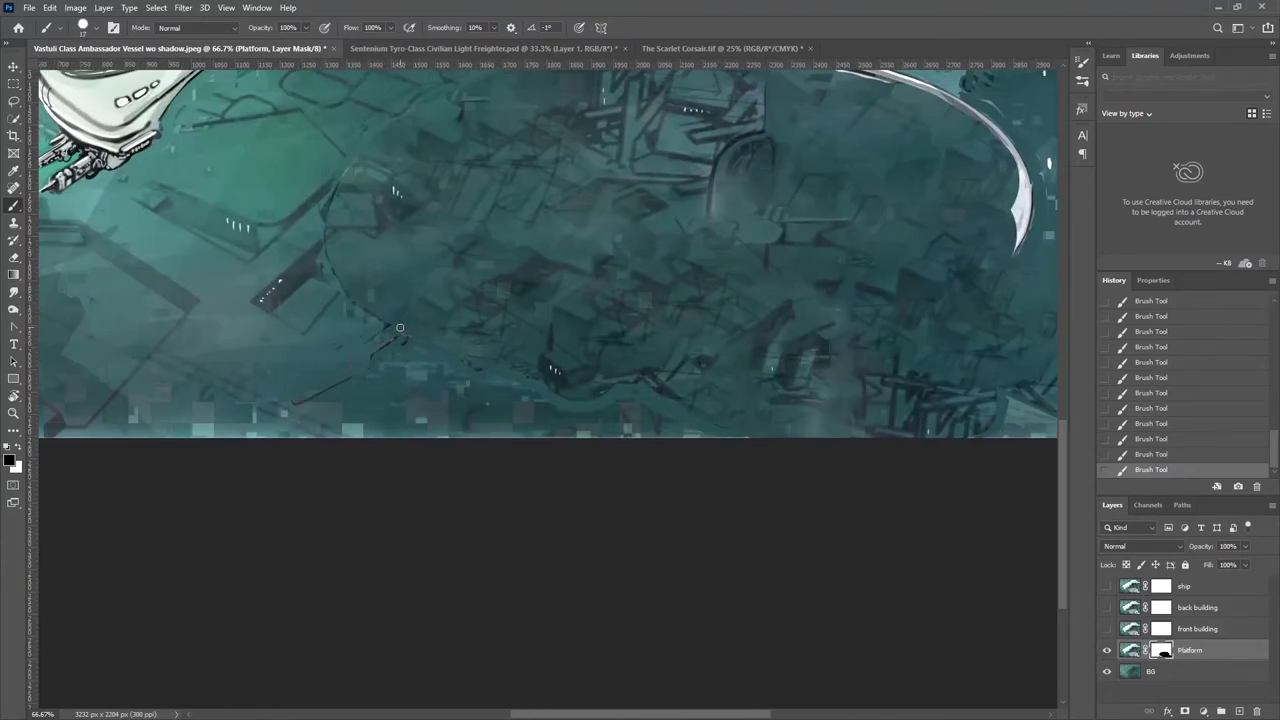
scroll(399, 327, "right", 5)
scroll(399, 327, "up", 5)
left_click_drag(630, 185, 704, 208)
left_click_drag(792, 228, 830, 262)
left_click_drag(858, 390, 865, 310)
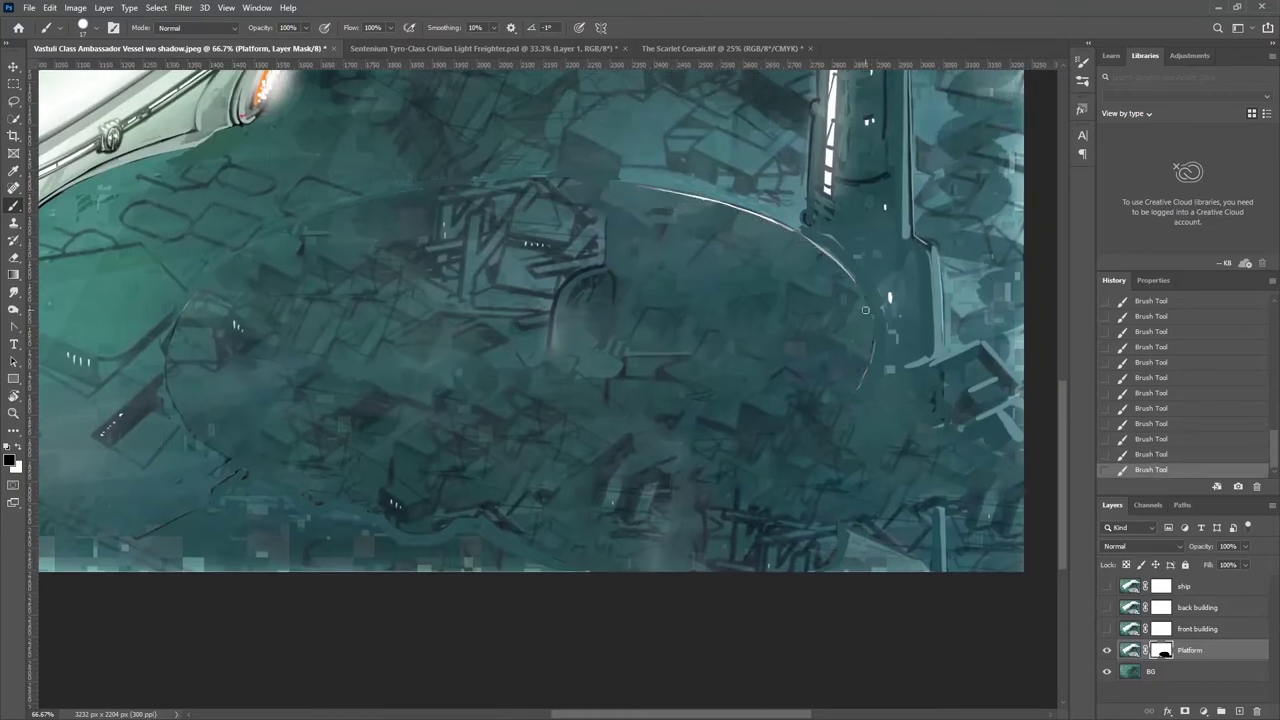
key("ctrl+i")
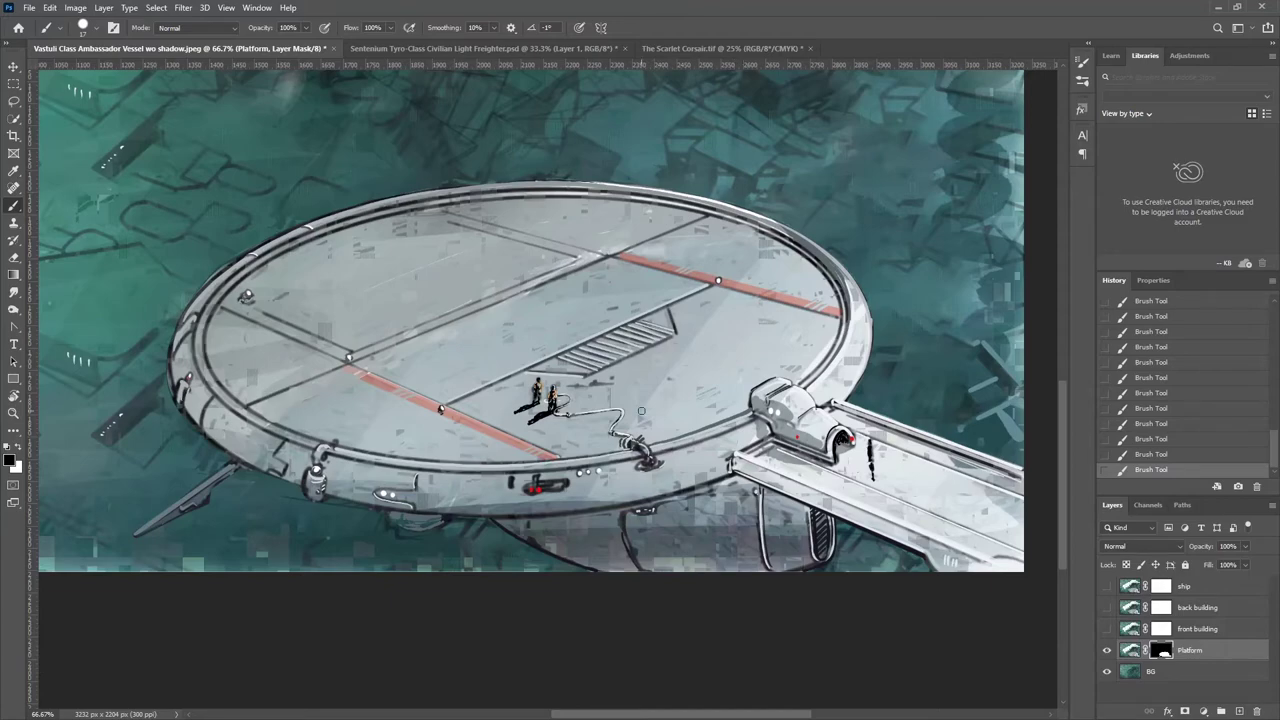
Step: Show the front building layer and select its mask
scroll(641, 410, "up", 2)
scroll(342, 393, "down", 5)
scroll(342, 393, "right", 2)
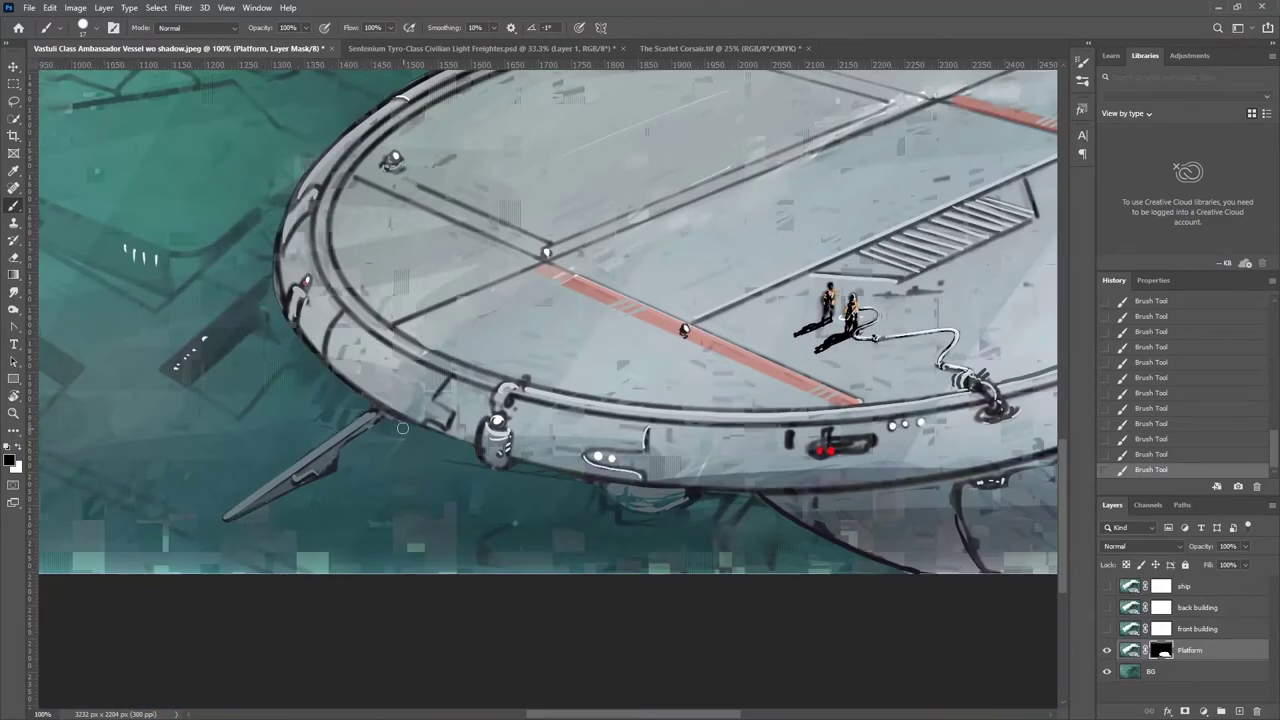
scroll(402, 428, "down", 5)
left_click(1106, 628)
left_click(1197, 628)
Step: Paint the front building on its mask and invert it to reveal only the tower
scroll(217, 394, "up", 3)
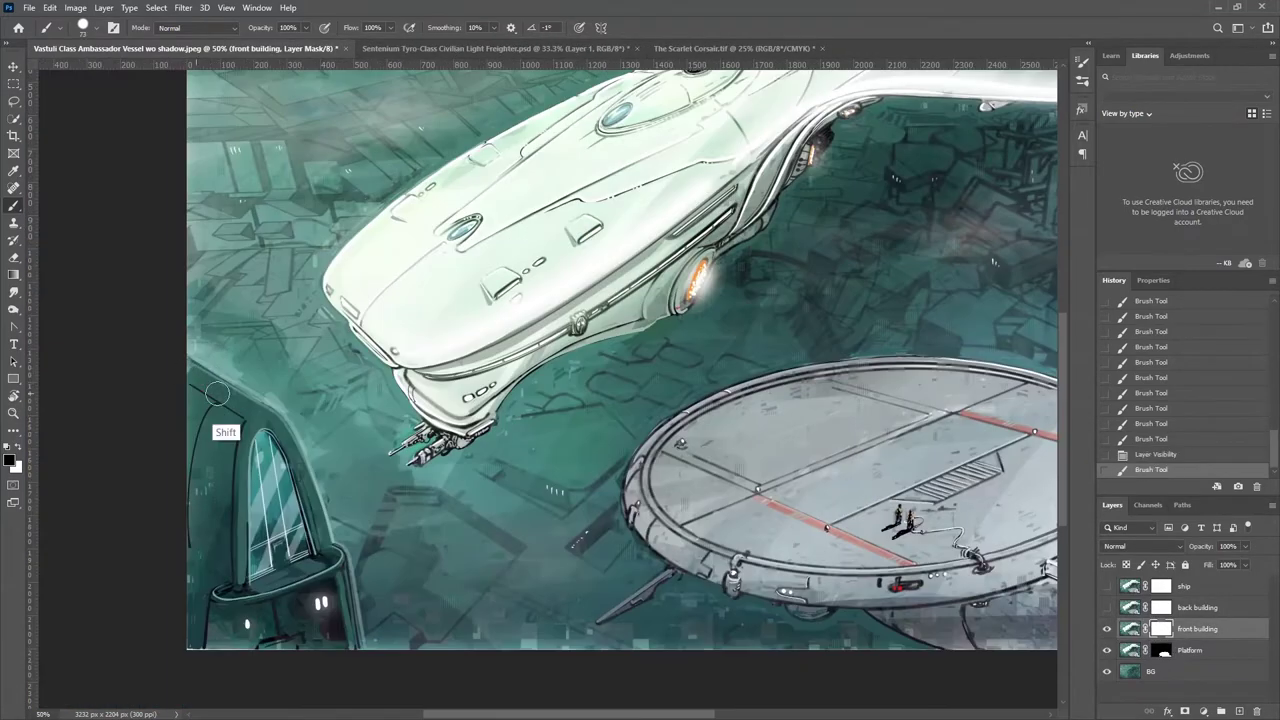
mouse_move(217, 394)
left_mouse_down()
mouse_move(337, 640)
mouse_move(293, 464)
left_mouse_up()
key("ctrl+i")
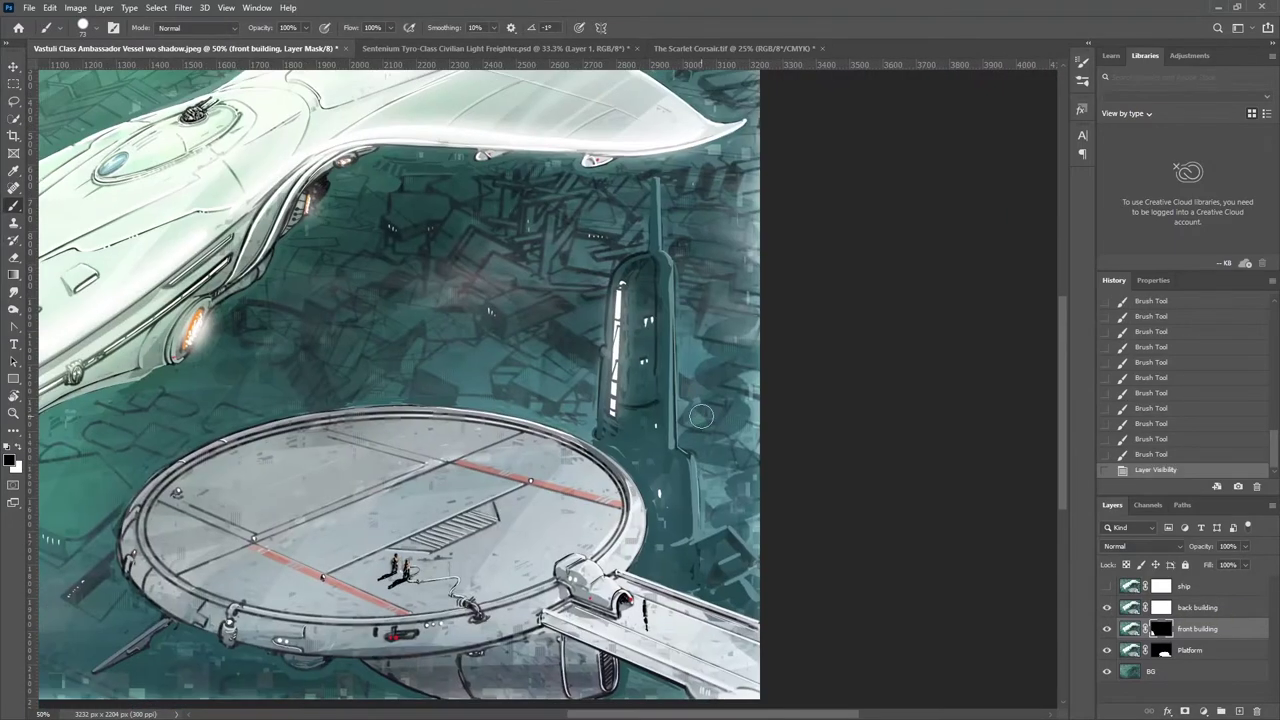
Step: Paint the back building's tower down to the platform, then invert its mask
key("alt+bracketright")
left_click_drag(646, 259, 679, 300)
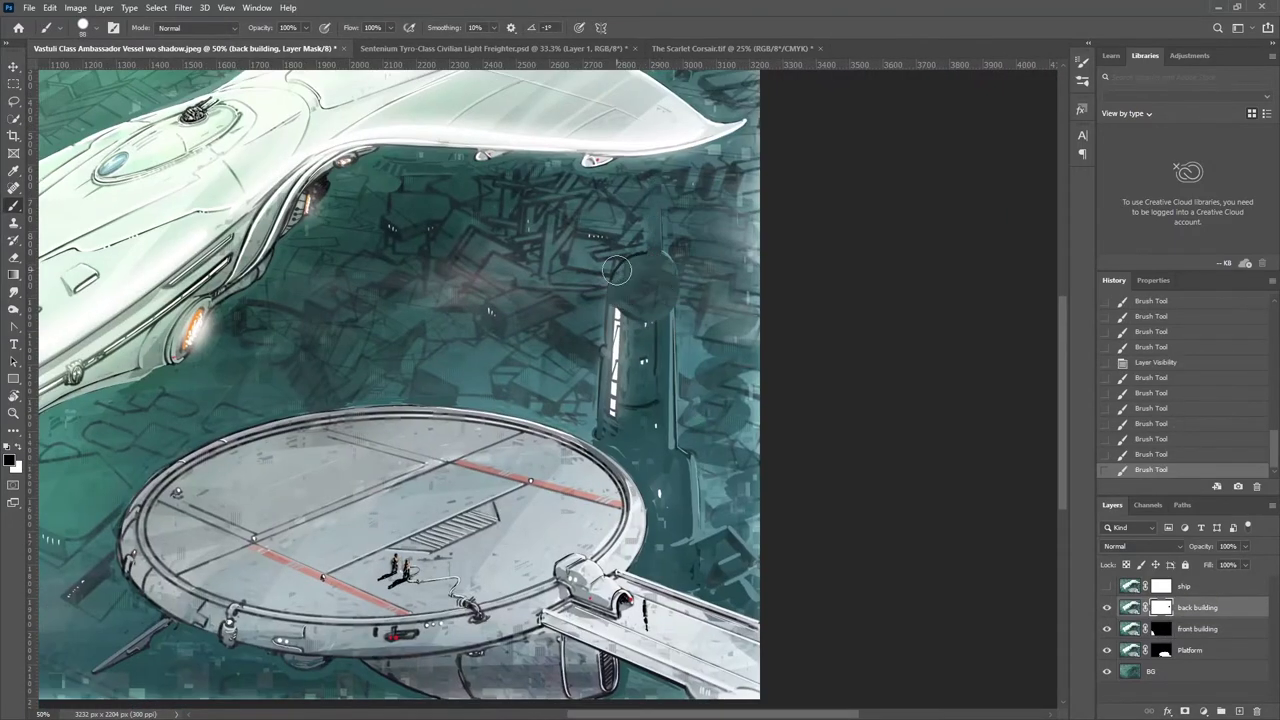
mouse_move(617, 270)
left_mouse_down()
mouse_move(630, 390)
mouse_move(691, 513)
left_mouse_up()
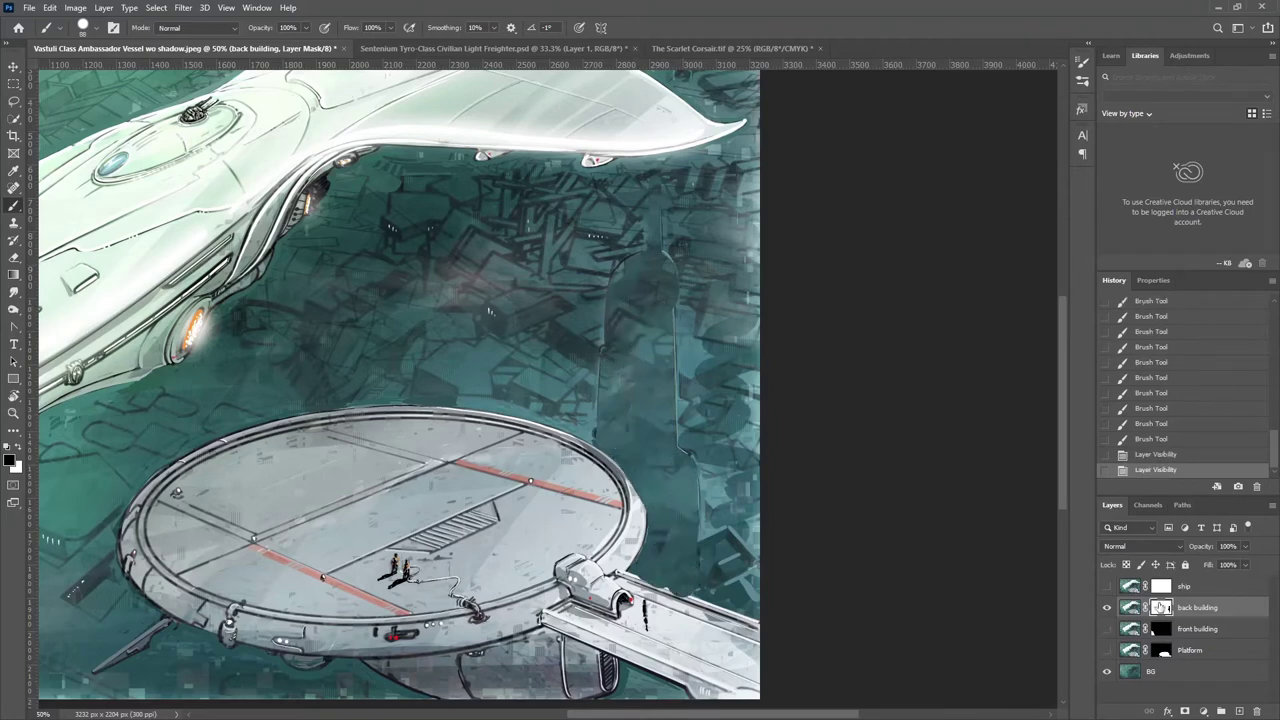
key("ctrl+i")
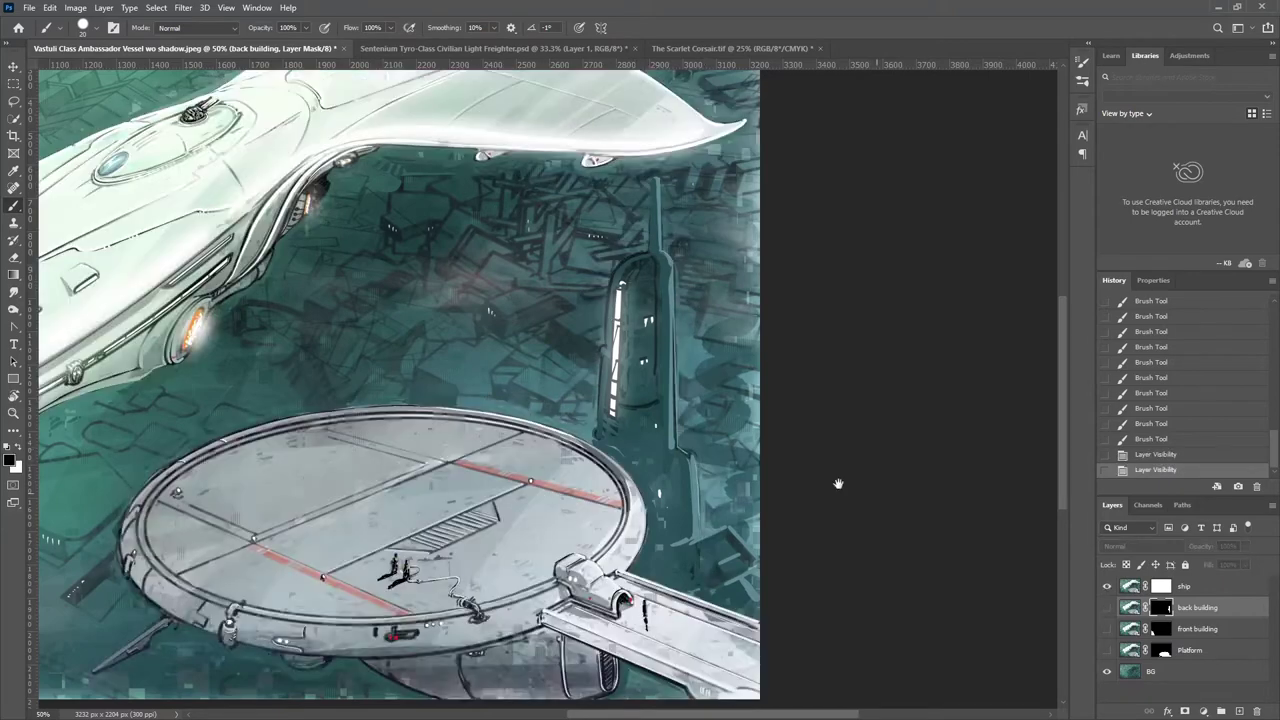
Step: Brush along the ship's hull and wing edges on its mask, adding a straight lower-hull edge
scroll(837, 483, "left", 3)
key("l")
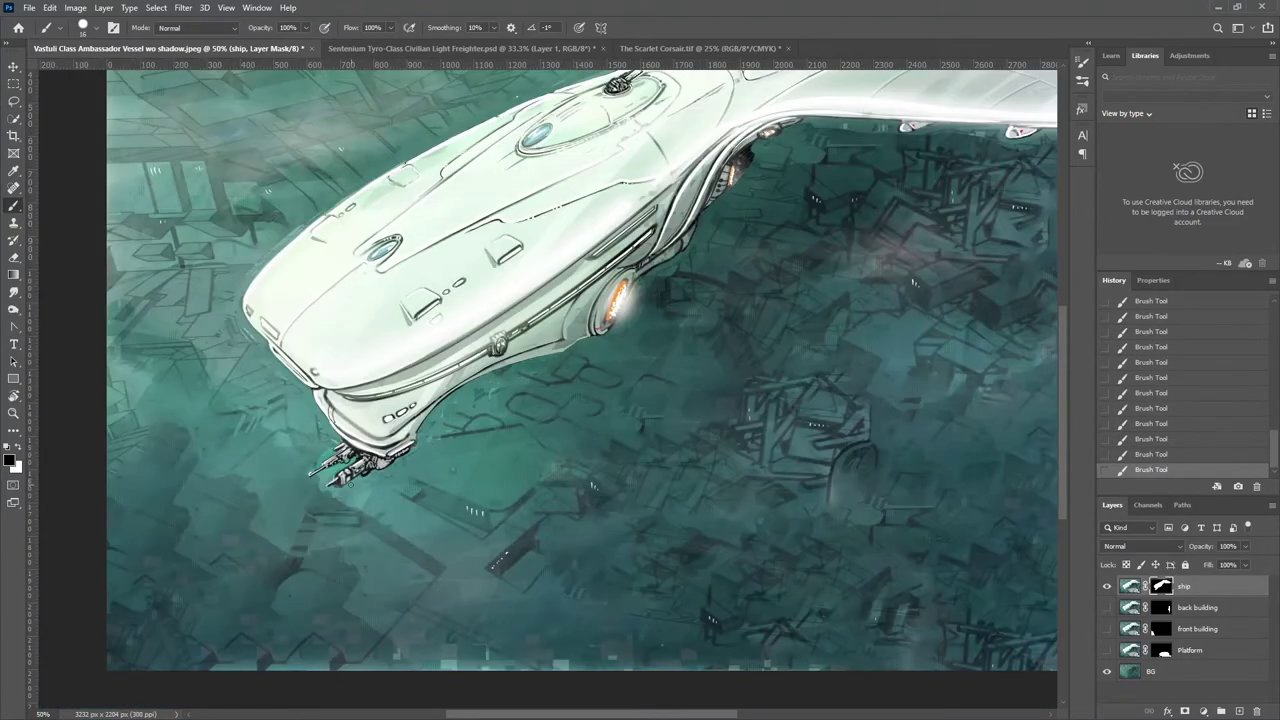
scroll(167, 492, "up", 2)
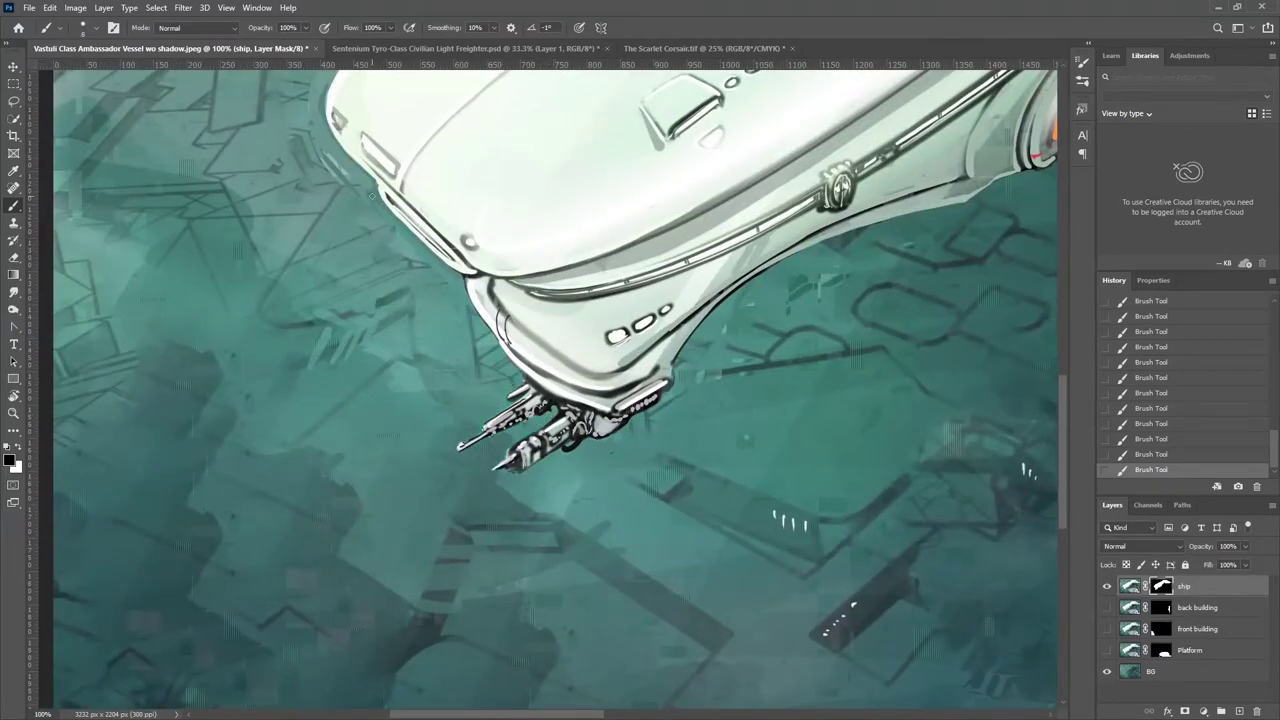
scroll(366, 185, "up", 4)
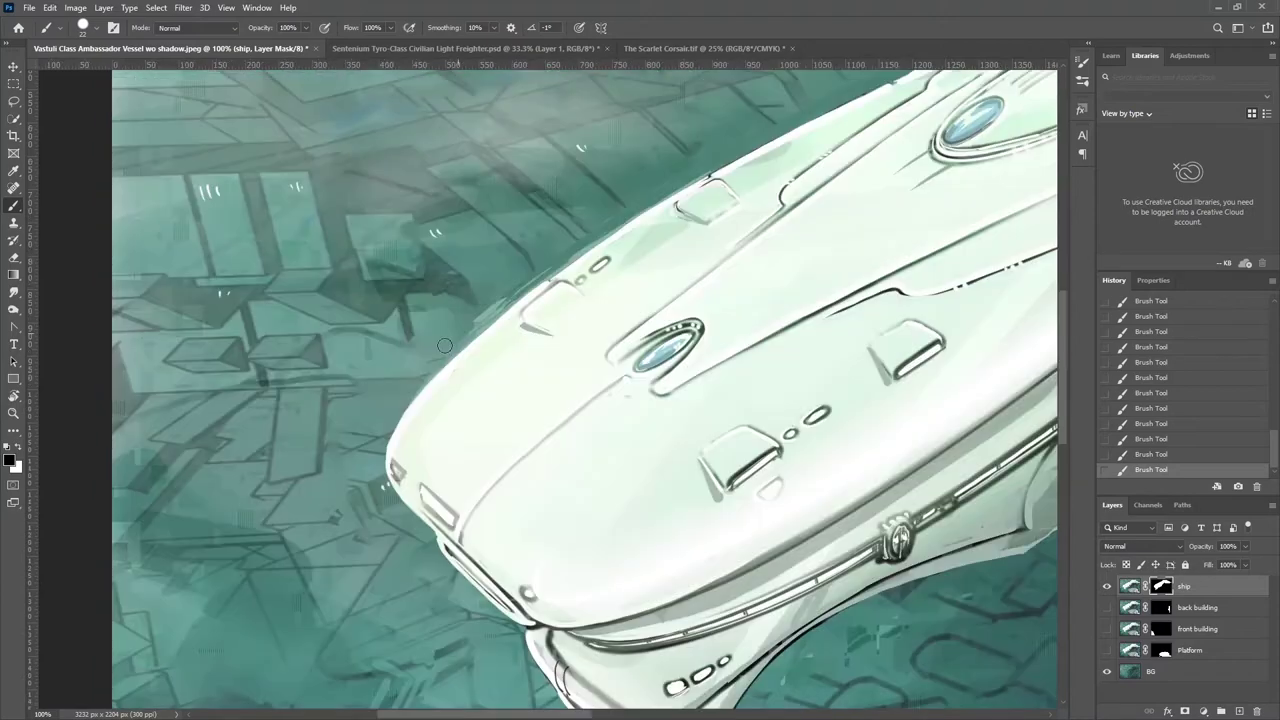
left_click_drag(668, 184, 572, 235)
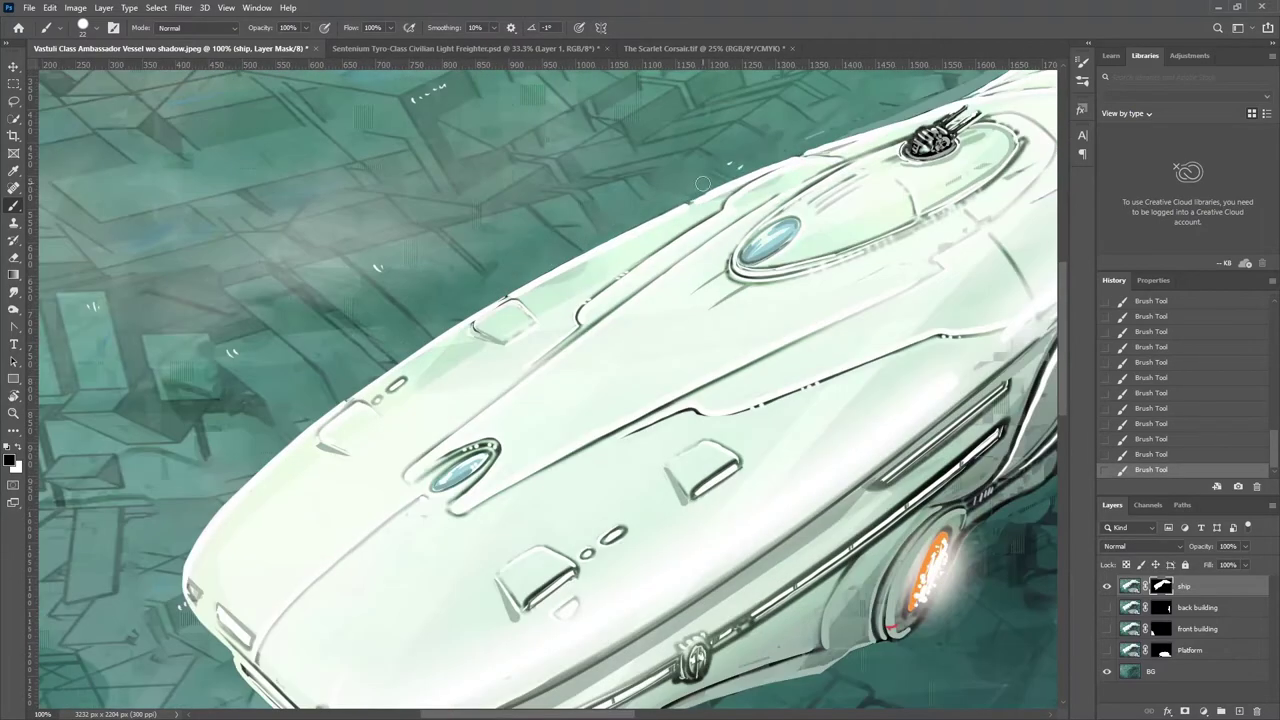
left_click_drag(703, 184, 576, 262)
left_click_drag(737, 208, 597, 332)
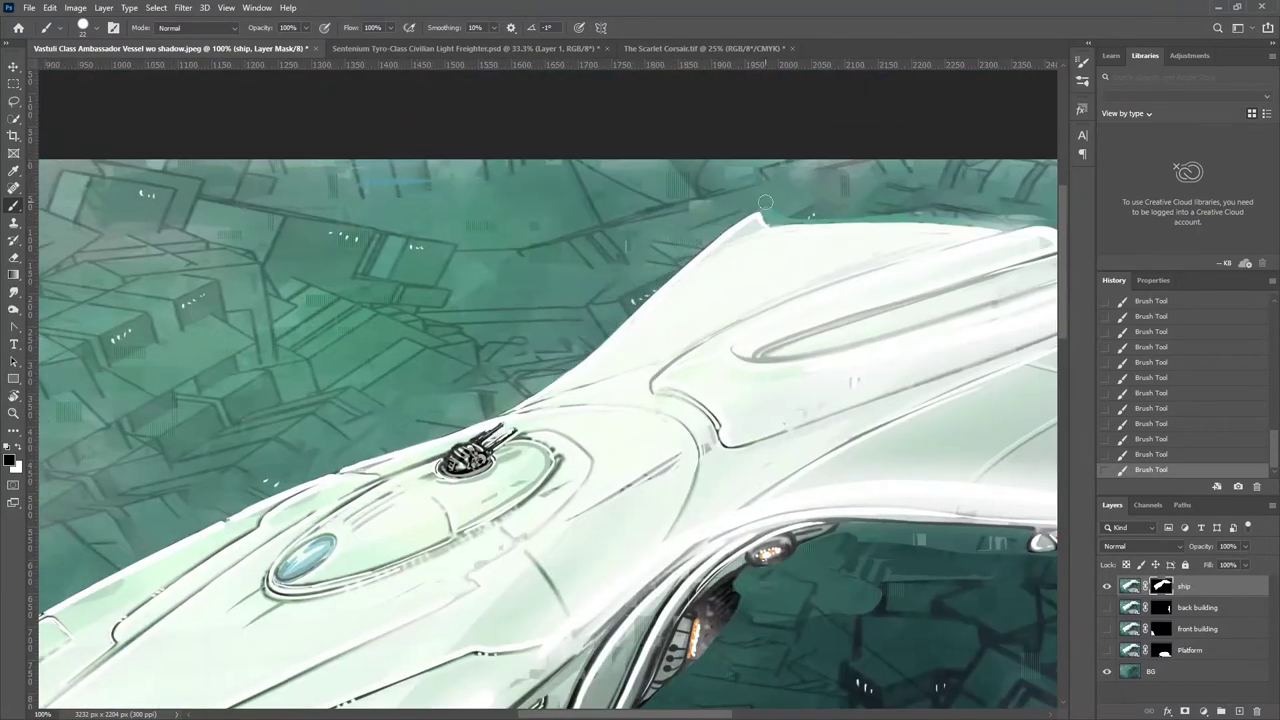
left_click_drag(776, 218, 519, 198)
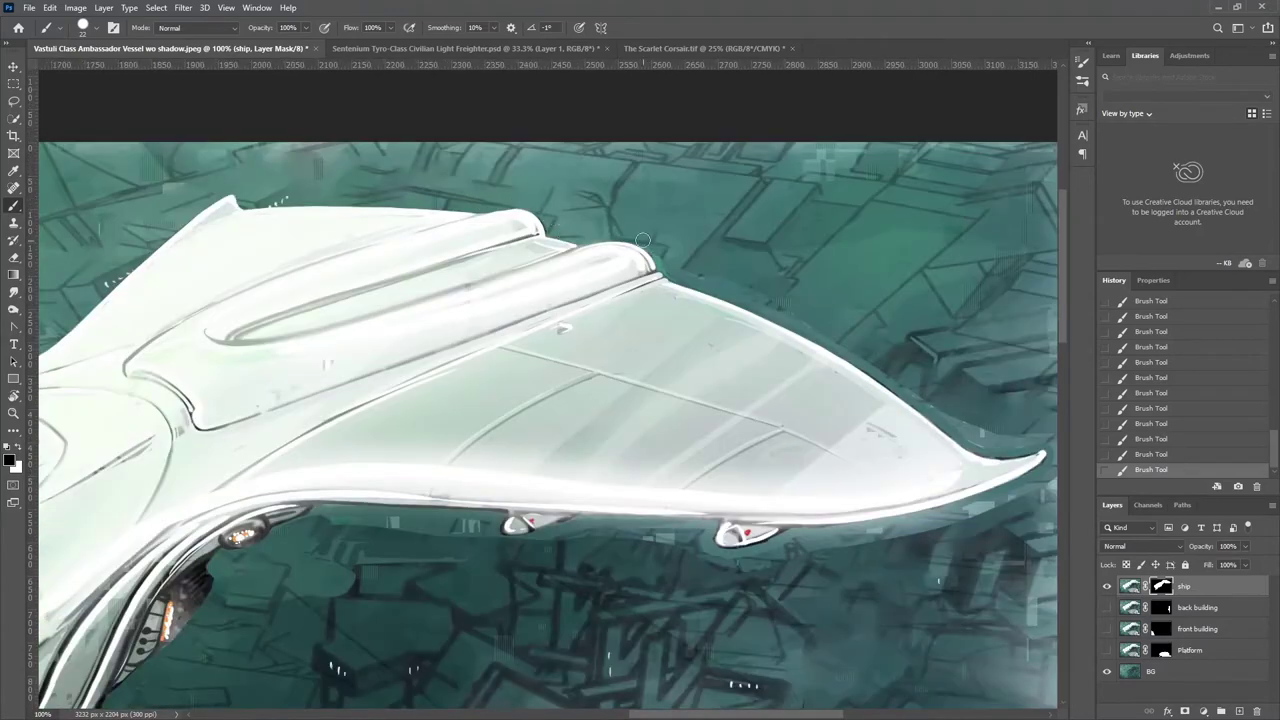
left_click_drag(787, 319, 477, 189)
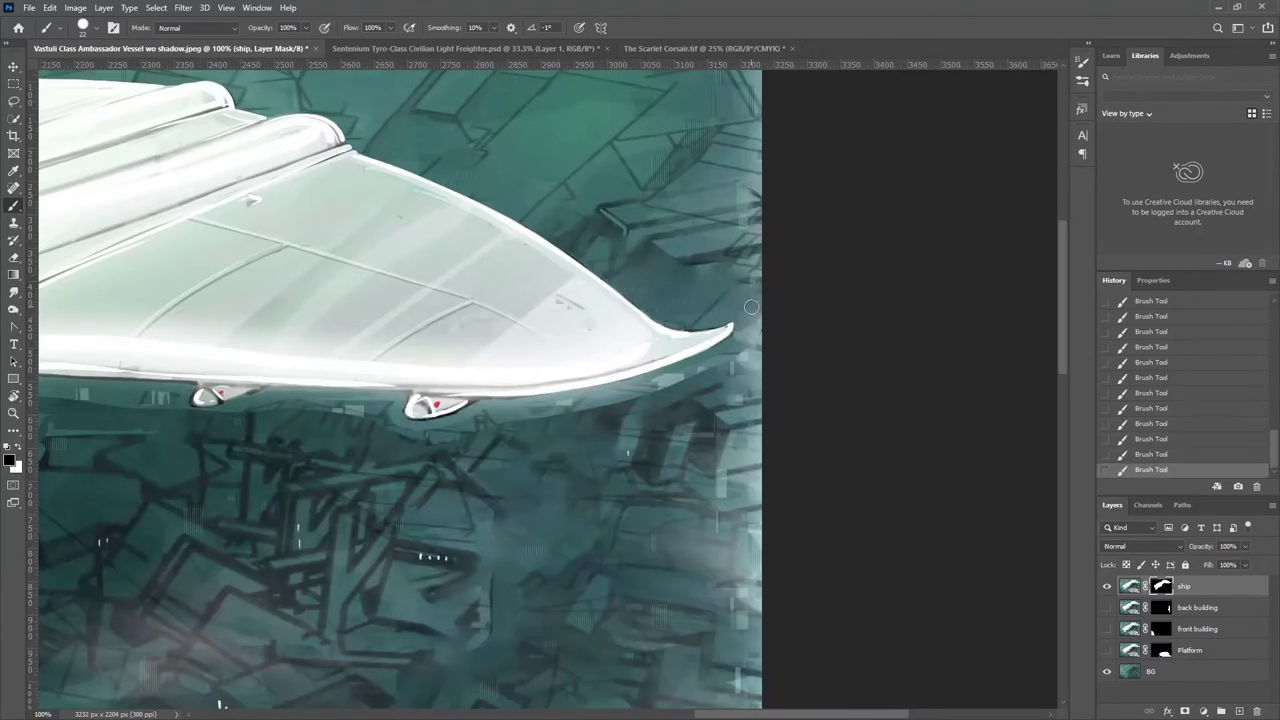
left_click_drag(245, 401, 562, 366)
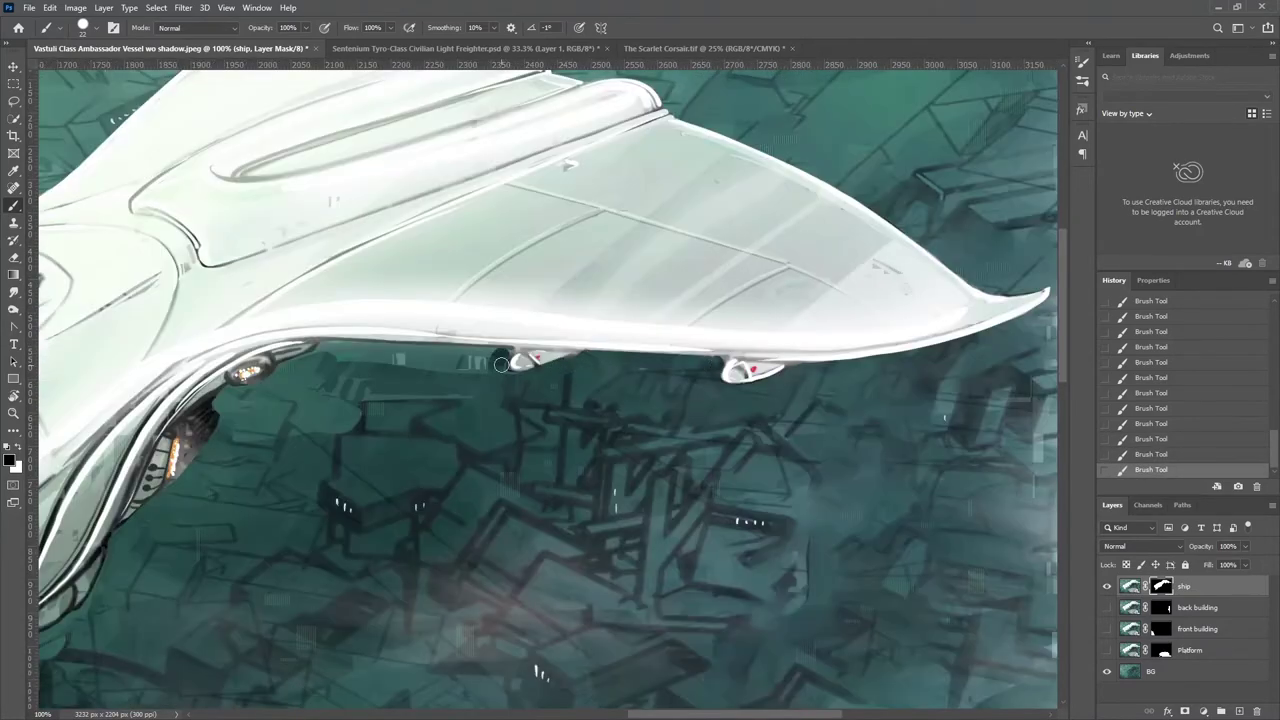
left_click(400, 351, "shift")
key("ctrl+0")
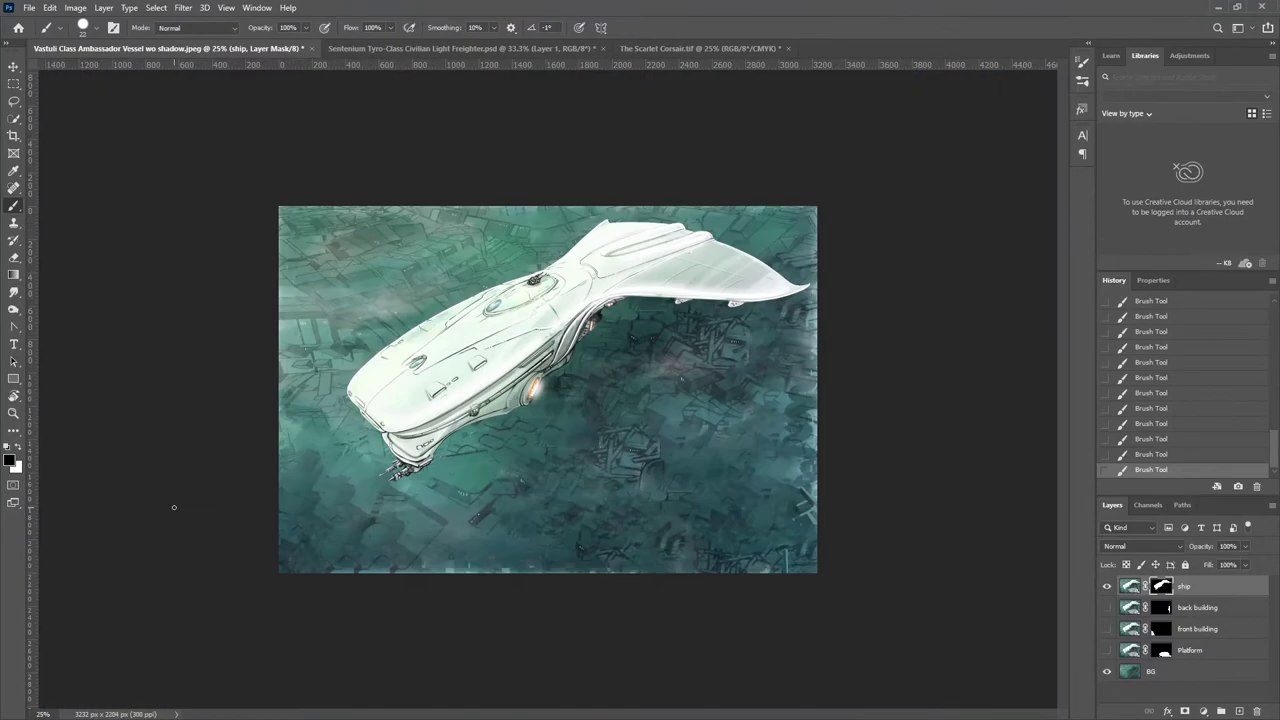
Step: Select a strip along the bottom of the BG layer and fill it
key("alt+comma")
key("m")
left_click_drag(315, 553, 735, 573)
key("shift+BackSpace")
key("Return")
Step: Show the Platform layer alone and paint its mask edges clean
key("ctrl+d")
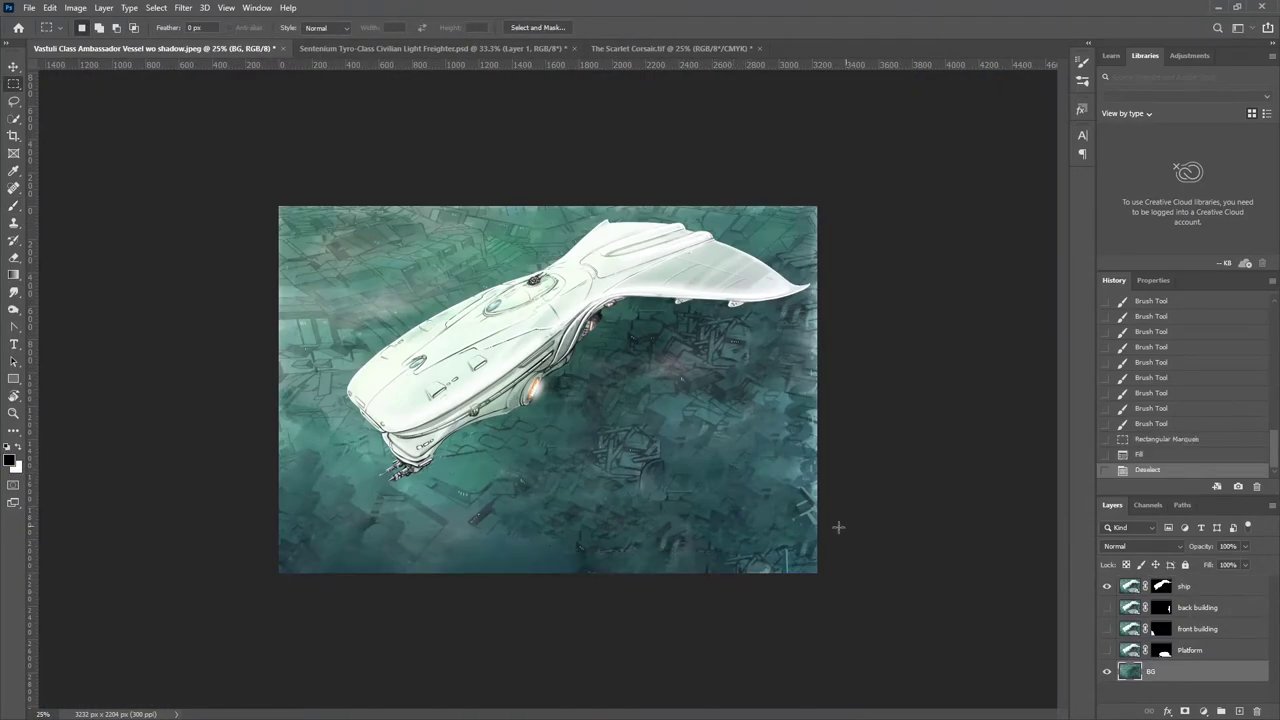
left_click(1107, 650)
left_click(1107, 586)
left_click(1107, 671)
left_click(1163, 650)
key("b")
scroll(755, 455, "up", 2)
left_click_drag(755, 455, 538, 277)
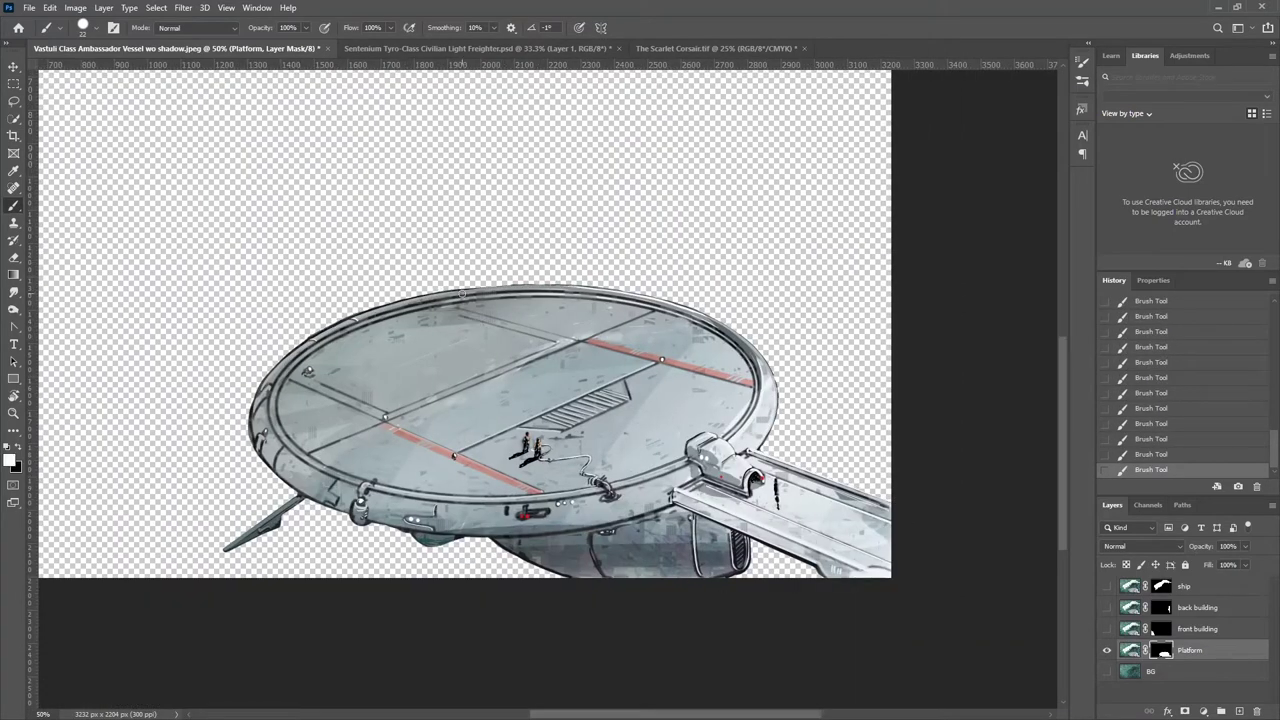
Step: Touch up the front building mask edge and paint unwanted parts out of the back building mask
left_click(1107, 628)
left_click(1107, 650)
left_click_drag(83, 418, 569, 303)
key("alt+bracketright")
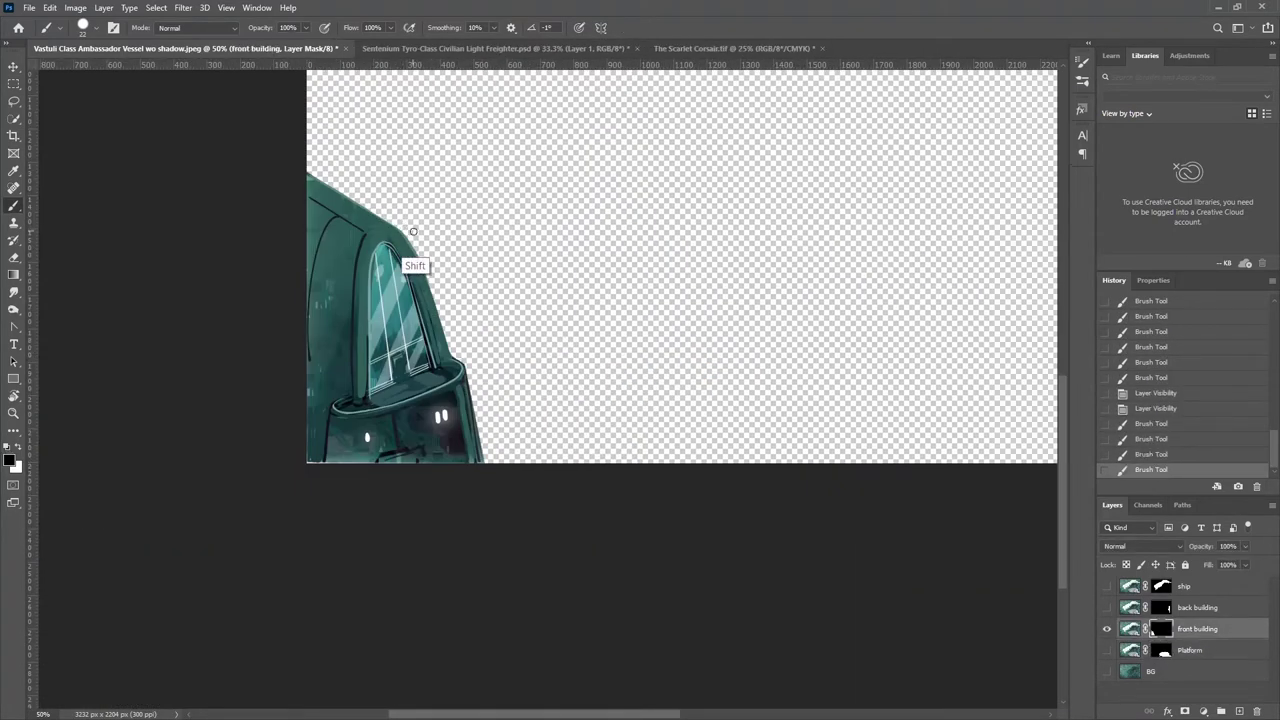
left_click(1107, 628)
left_click(1107, 607)
key("alt+bracketright")
mouse_move(800, 456)
left_mouse_down()
mouse_move(800, 324)
mouse_move(772, 276)
left_mouse_up()
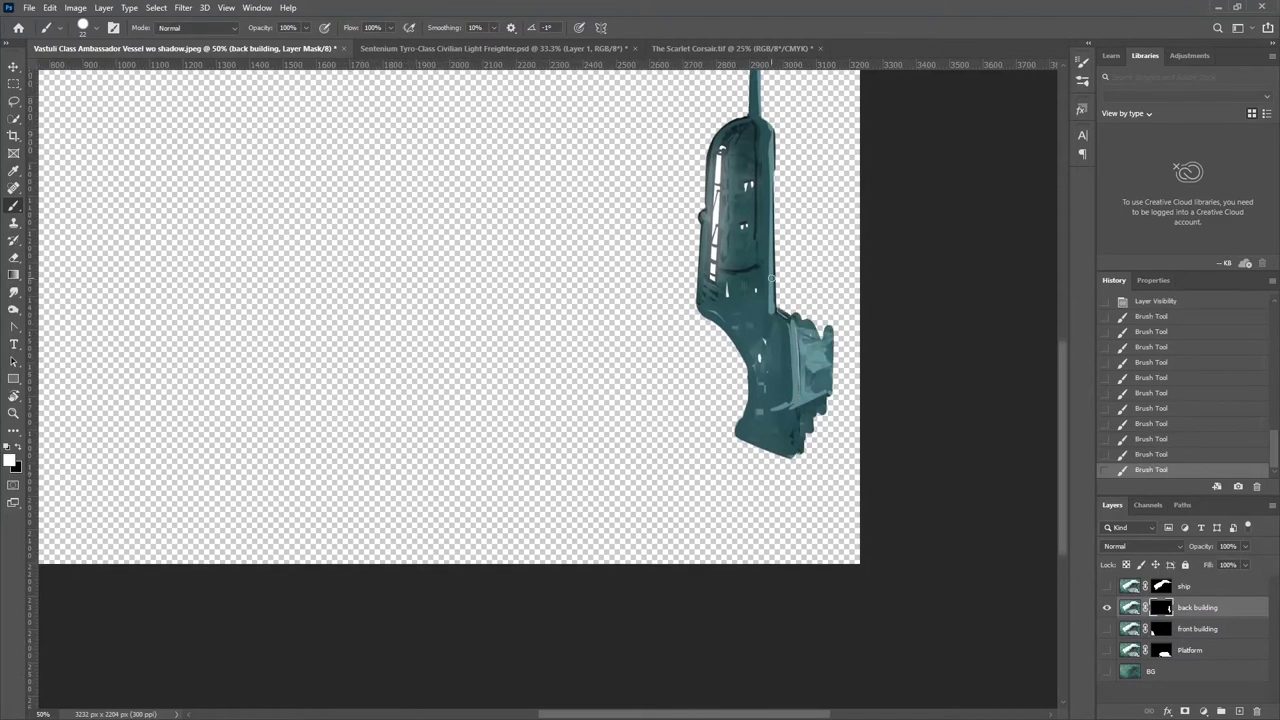
Step: Toggle layer visibility to compare the building pieces, platform and ship together
left_click(1107, 650)
left_click(1107, 650)
left_click(1107, 586)
left_click(1107, 607)
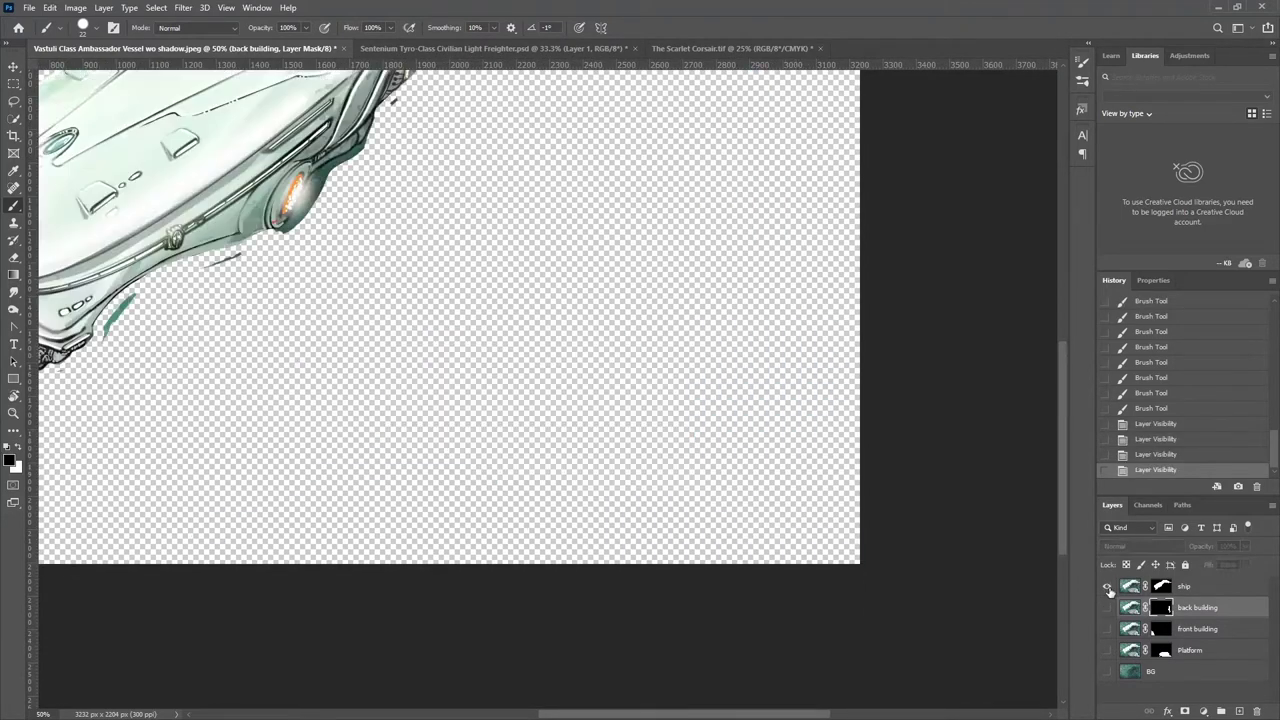
left_click(1107, 586)
left_click(1107, 607)
left_click(1107, 628)
left_click(1107, 650)
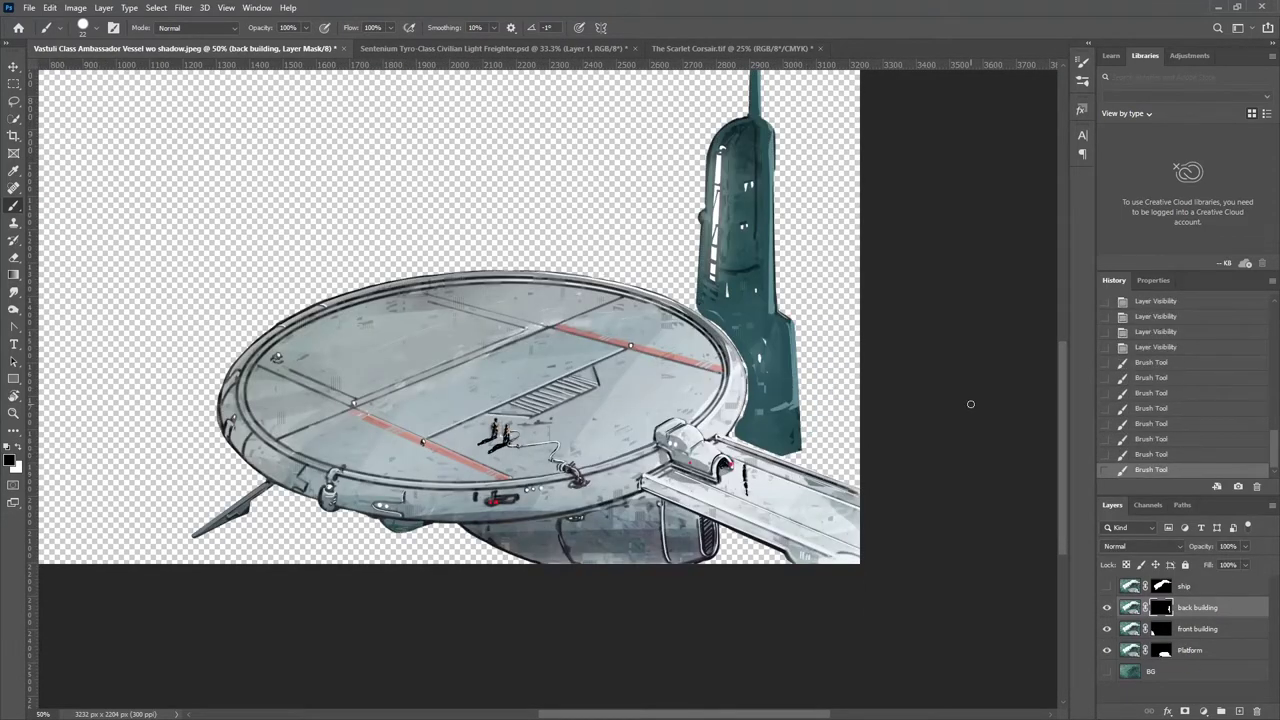
left_click(1107, 628)
left_click(1107, 650)
Step: Lasso-fill the back building mask to hide leftover platform pieces, then show the ship layer alone
key("l")
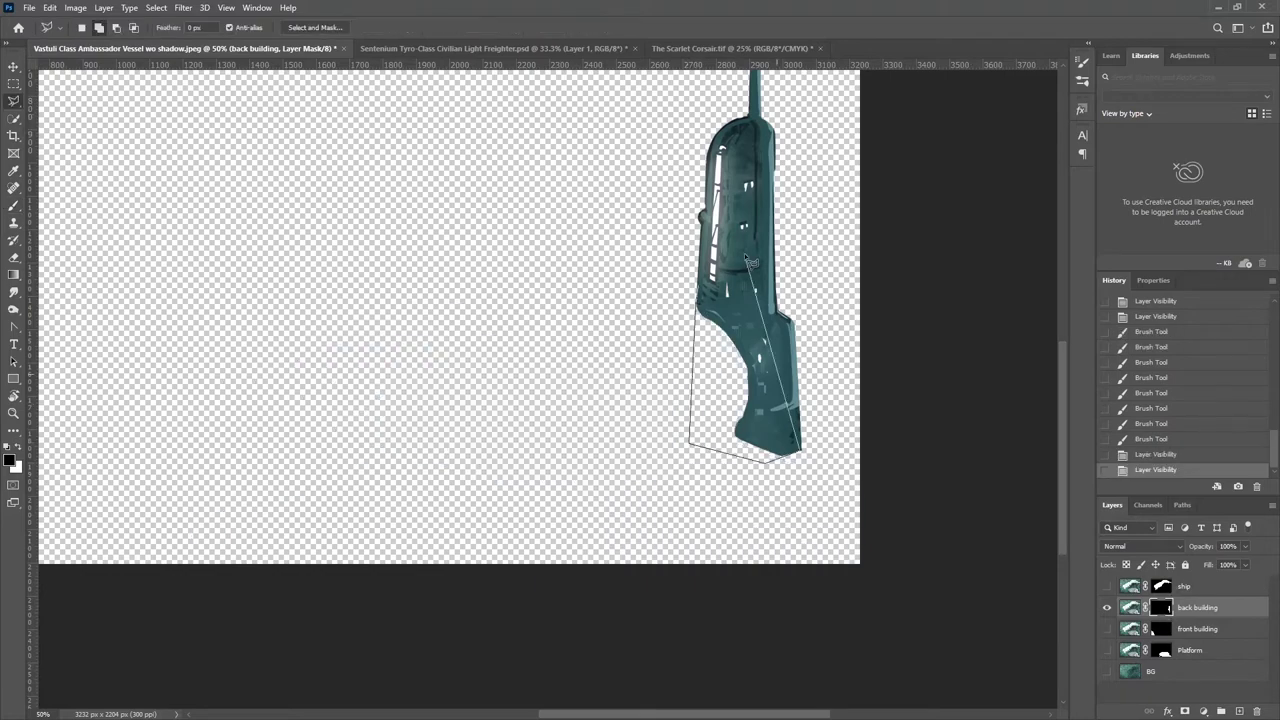
double_click(748, 262)
key("b")
left_click_drag(720, 330, 740, 440)
key("ctrl+d")
key("l")
left_click_drag(697, 302, 687, 295)
key("shift+F5")
key("Return")
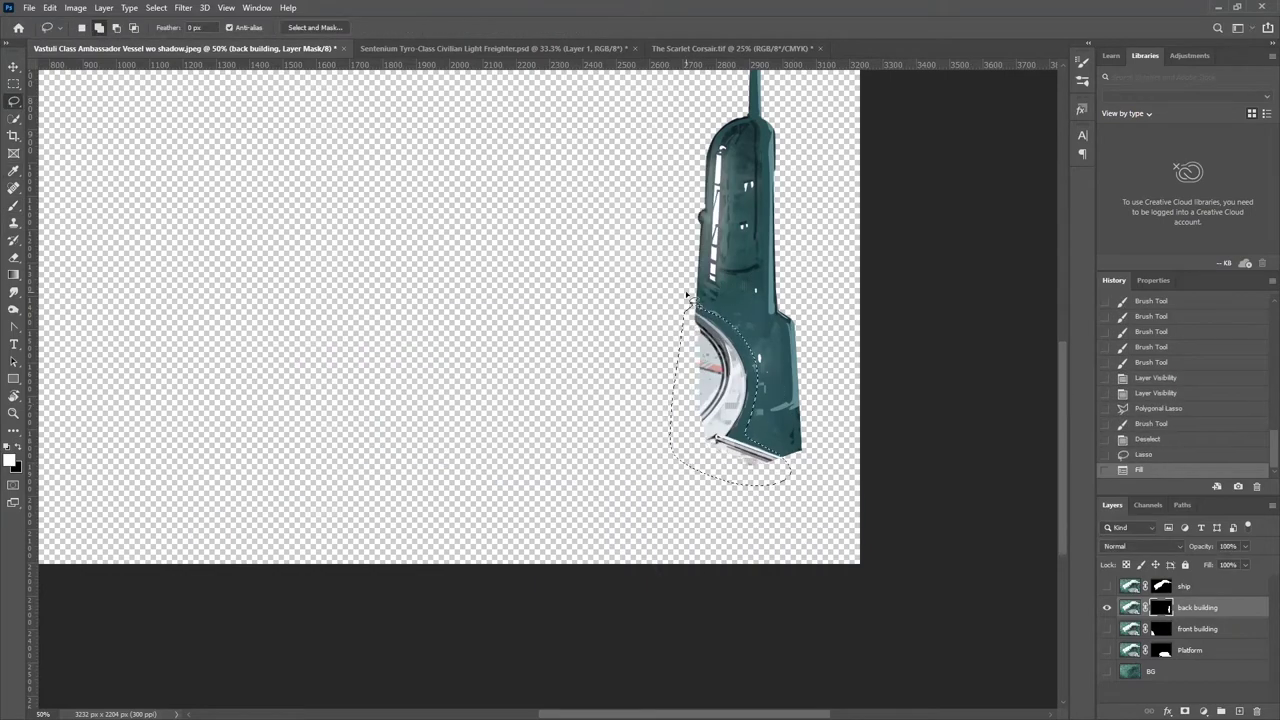
key("ctrl+d")
left_click(1107, 607)
left_click(1107, 586)
Step: On the ship's layer mask, brush out the stray green fragments below the ship and along its lower hull edge
key("b")
left_click(1200, 586)
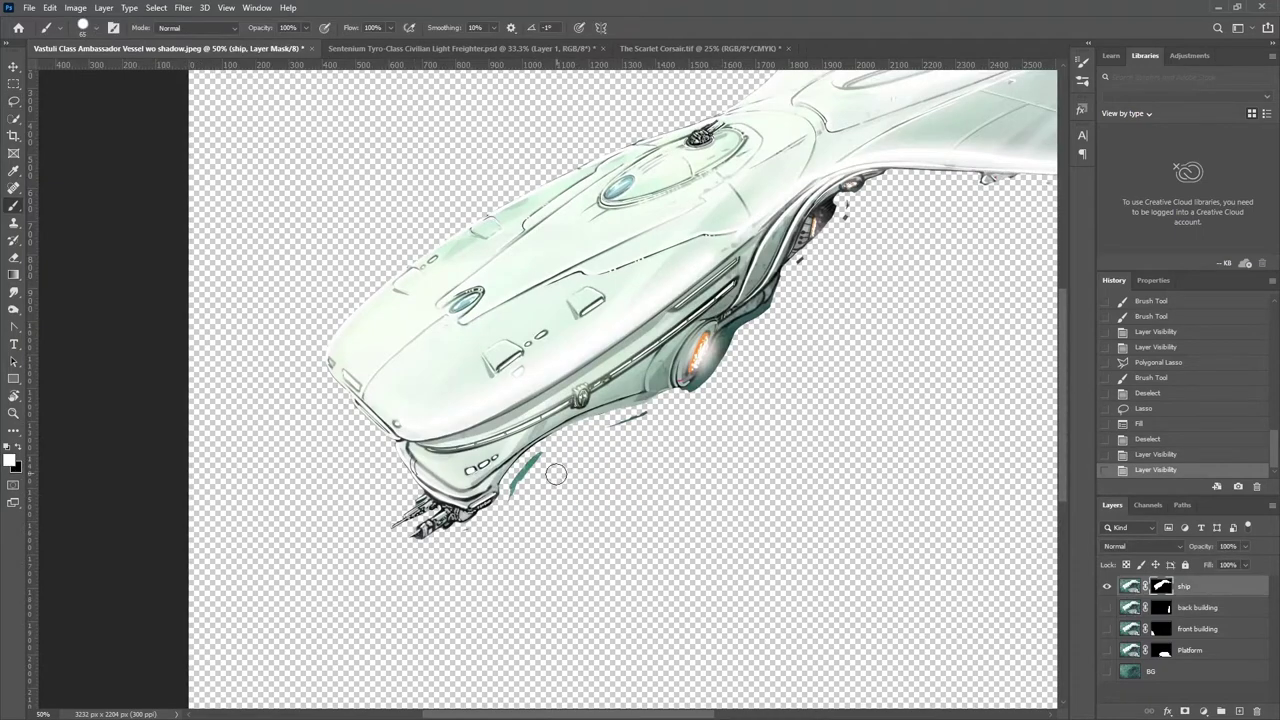
left_click_drag(540, 455, 512, 495)
left_click_drag(605, 425, 645, 412)
mouse_move(770, 305)
left_mouse_down()
mouse_move(790, 283)
mouse_move(492, 511)
left_mouse_up()
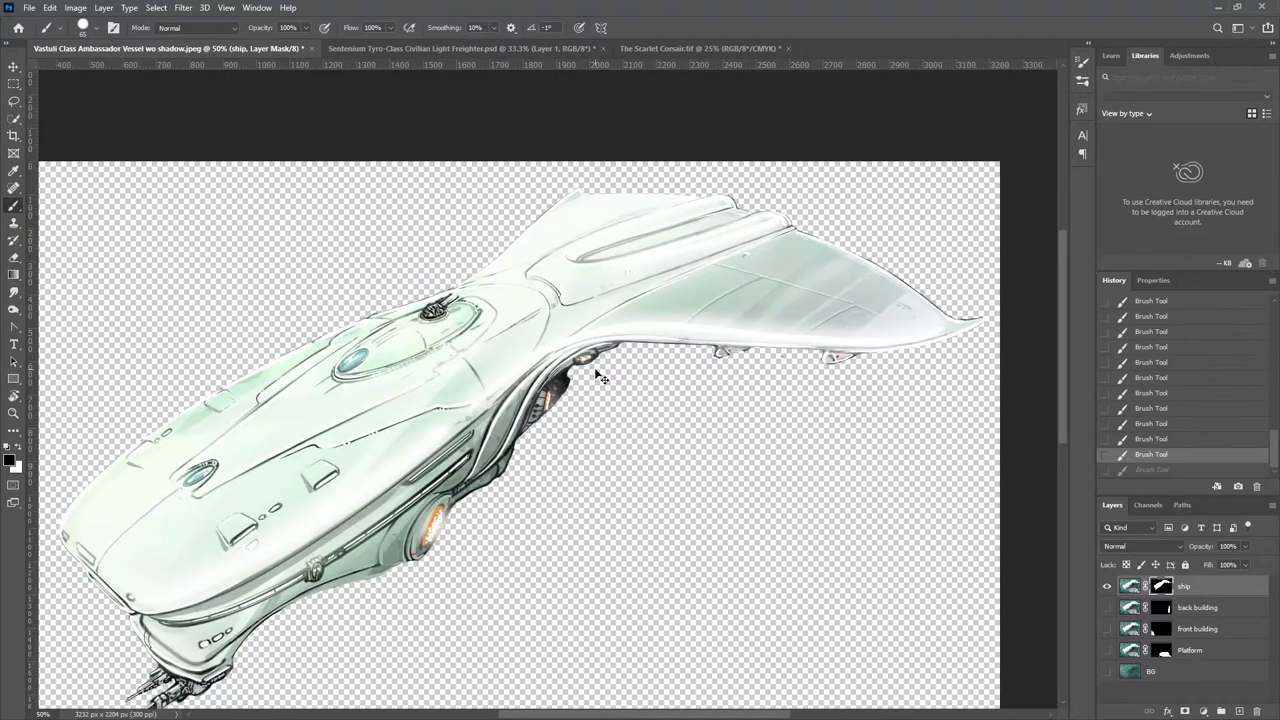
scroll(558, 424, "up", 3)
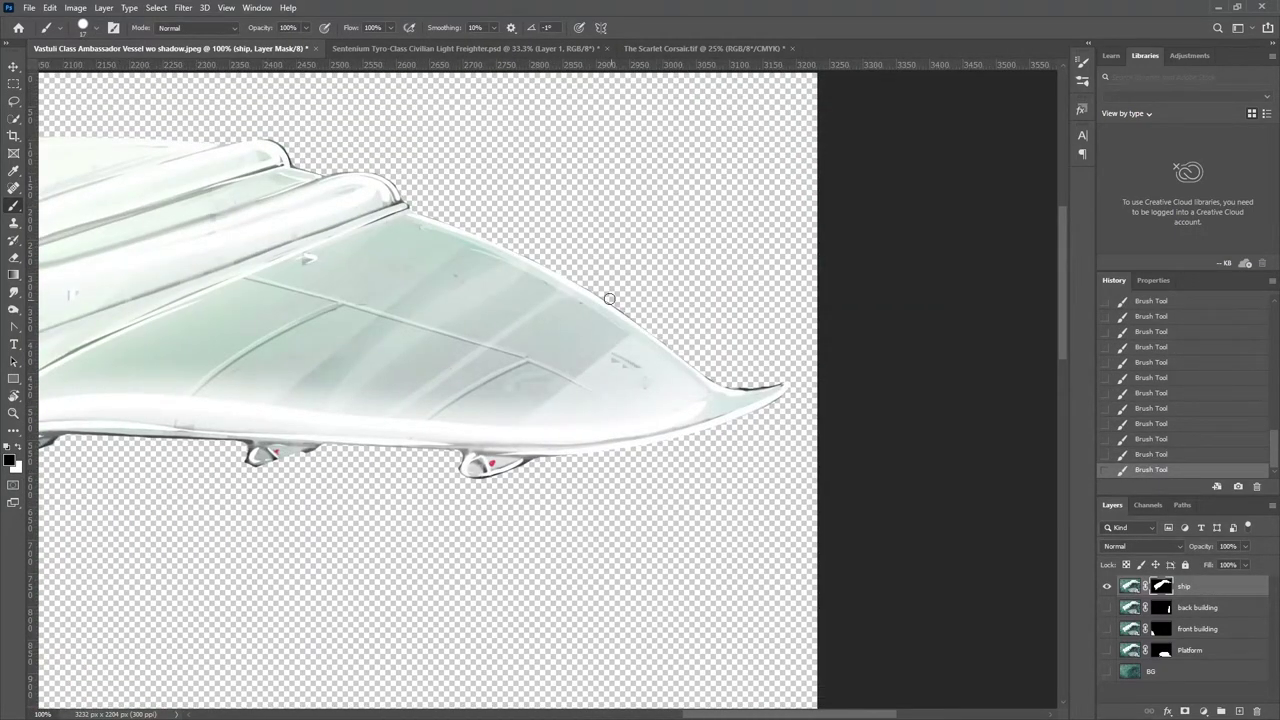
Step: Clean the mask along the ship's upper edge, turret, hull and nose
left_click_drag(659, 331, 799, 461)
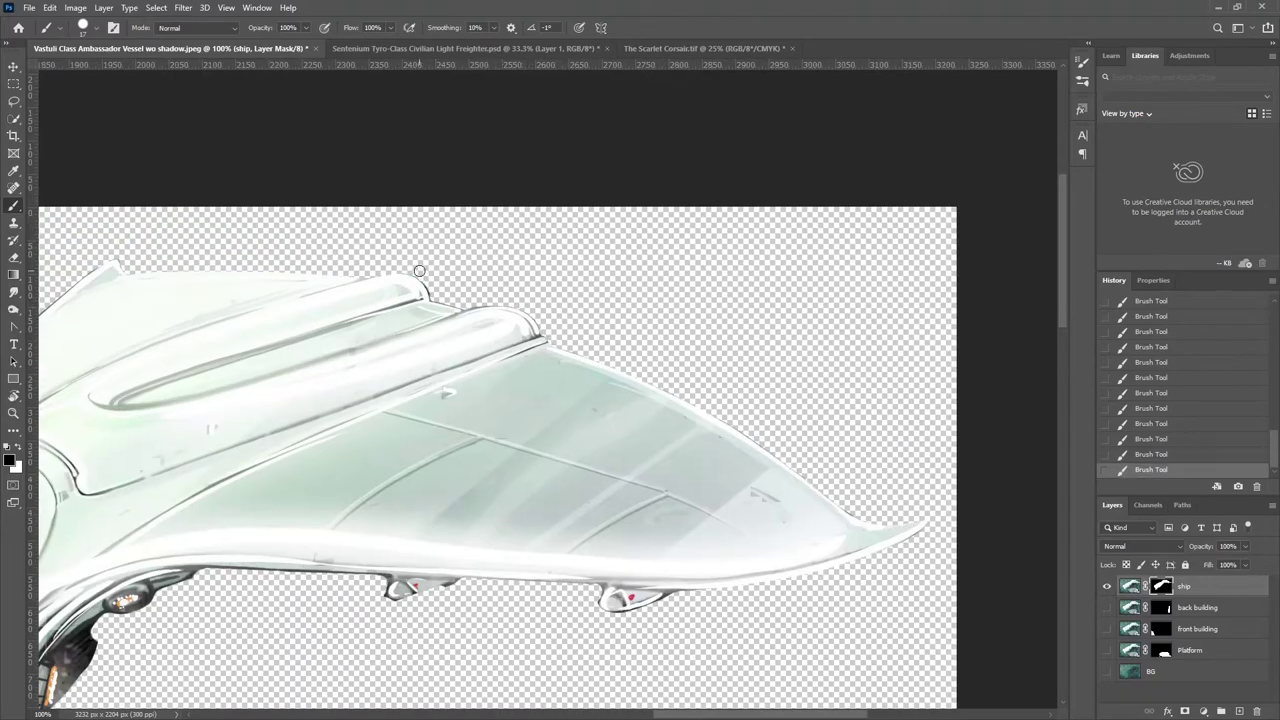
left_click_drag(419, 270, 836, 201)
left_click_drag(289, 379, 402, 283)
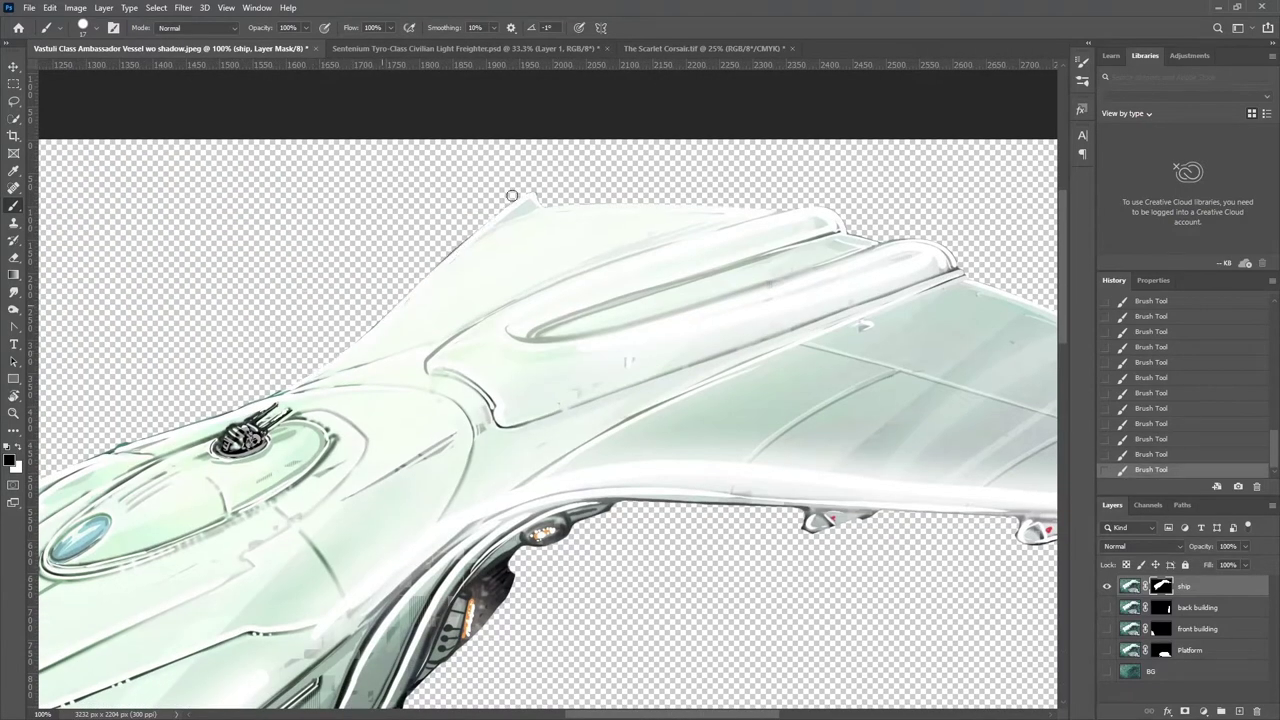
left_click_drag(264, 393, 589, 221)
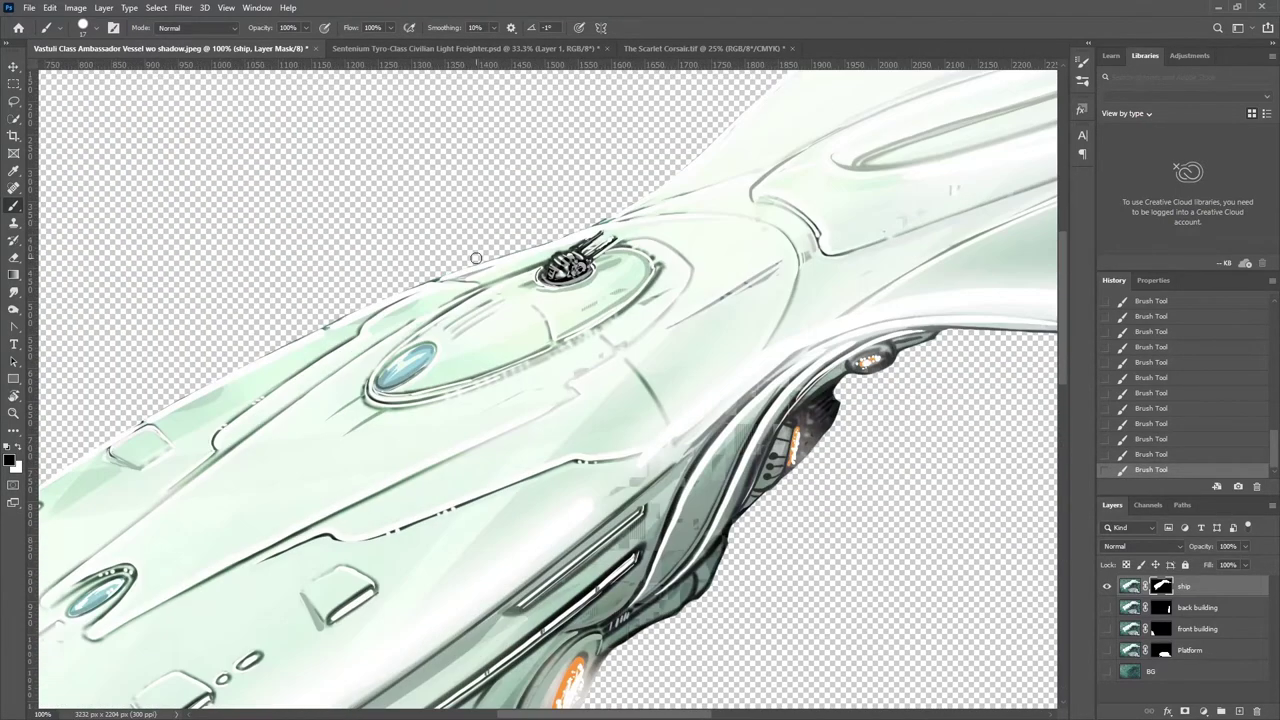
left_click_drag(257, 377, 520, 160)
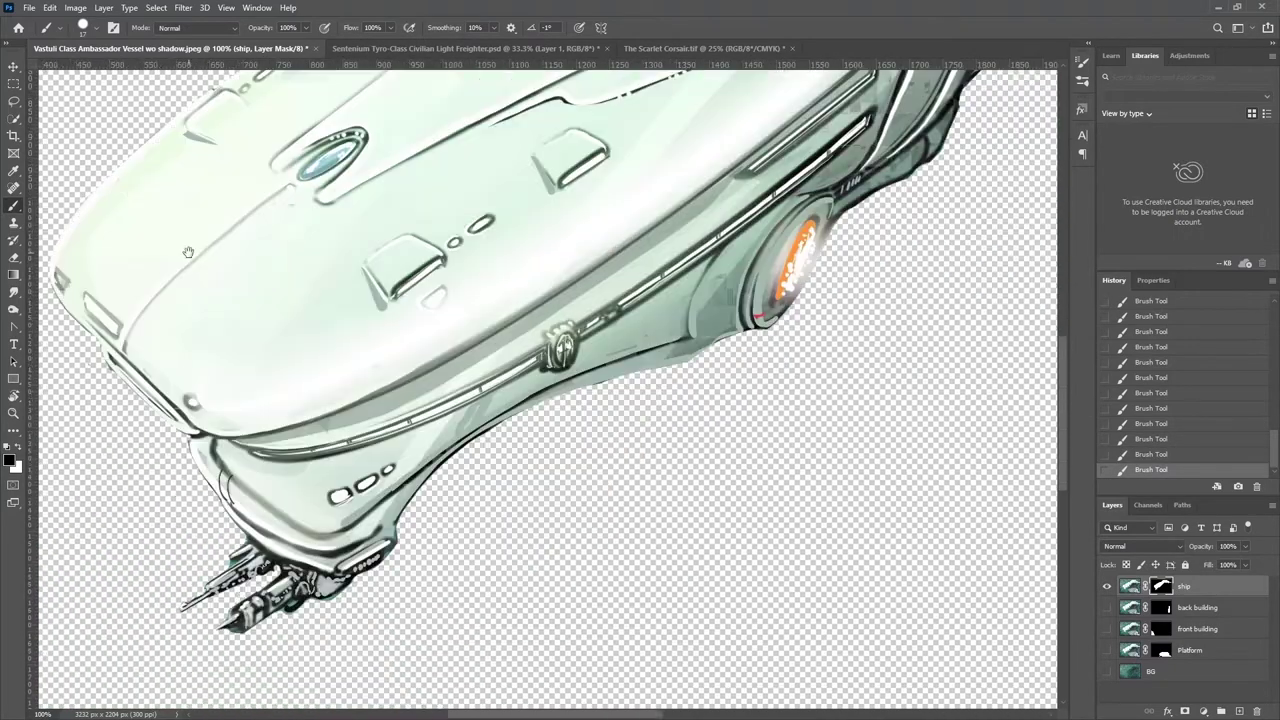
left_click_drag(300, 250, 320, 345)
left_click_drag(417, 630, 387, 364)
scroll(357, 363, "up", 3)
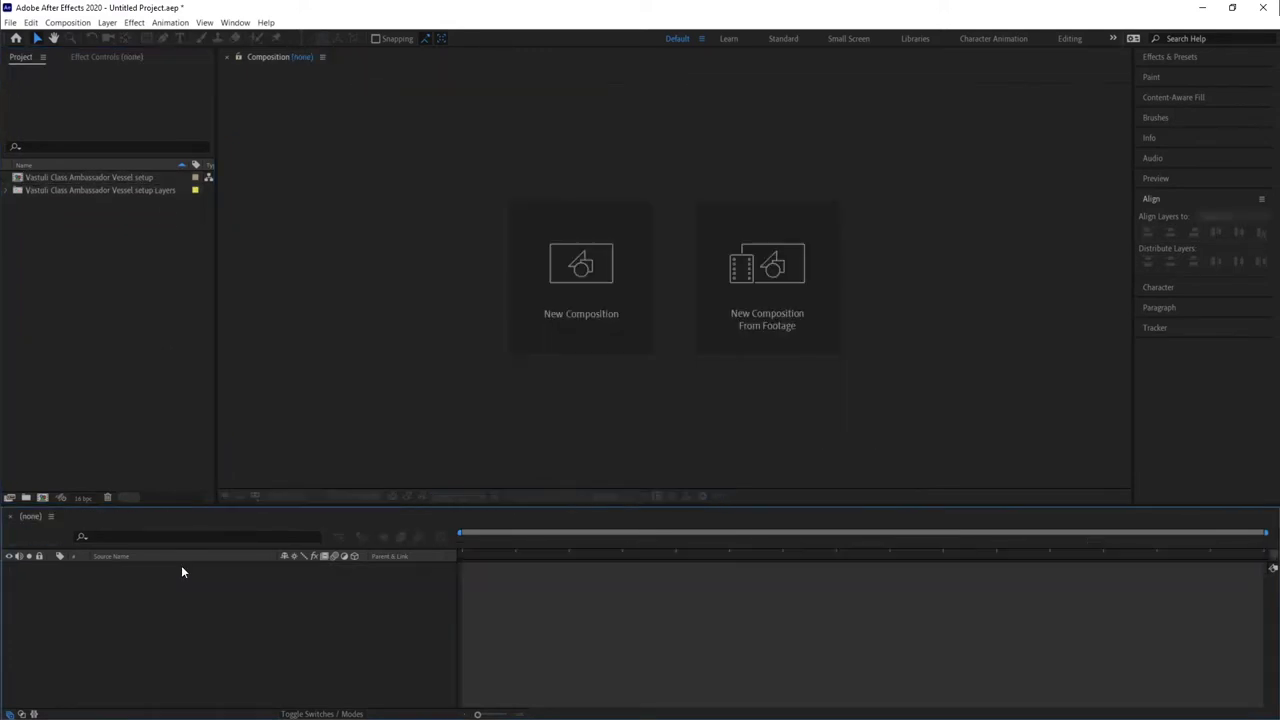
Step: Import the ship PSD as a composition, move the front building below Platform, and set duration to 15 seconds
left_click(140, 579)
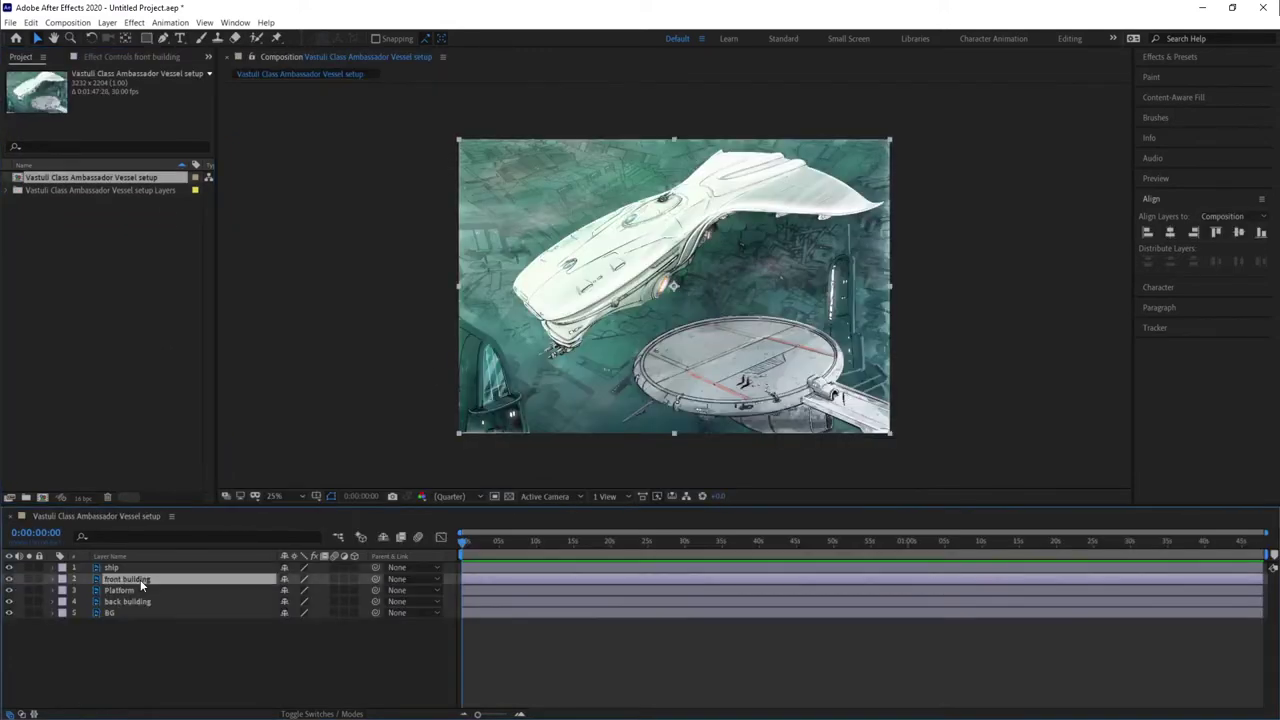
left_click_drag(140, 579, 140, 592)
left_click(146, 568)
key("ctrl+k")
left_click(374, 317)
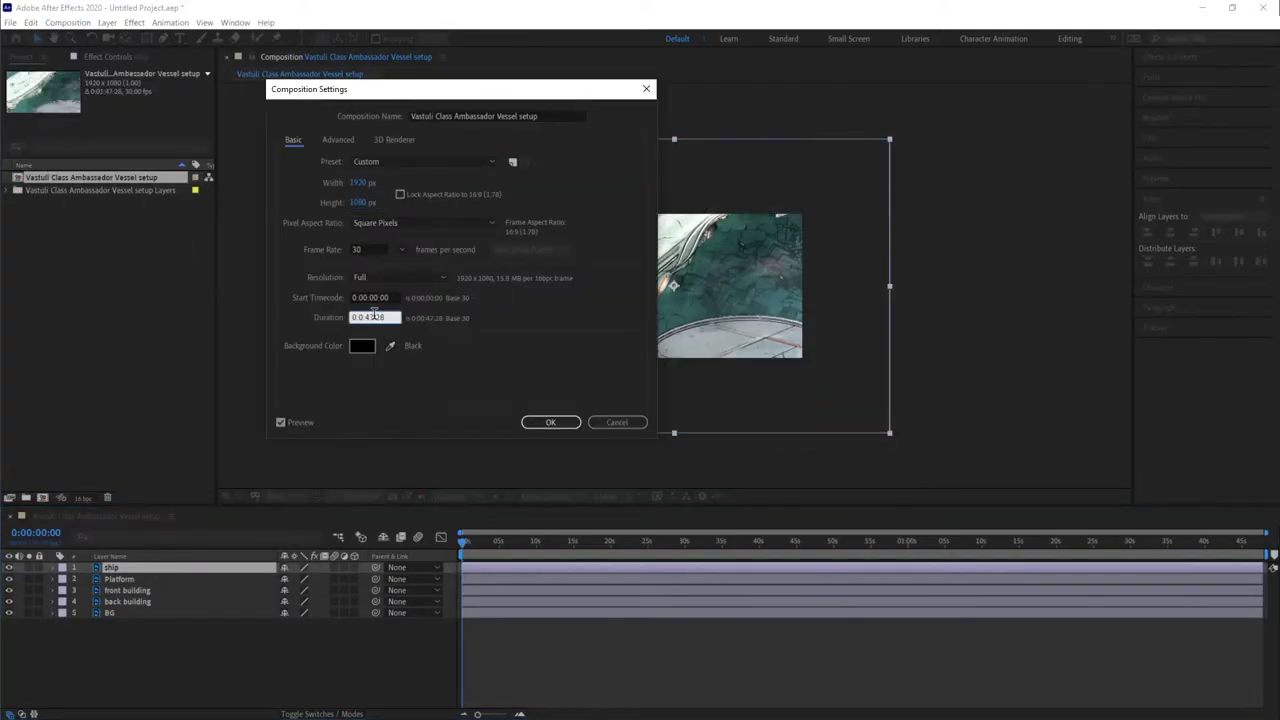
left_click(550, 422)
Step: Scale the layers to fit the 1920×1080 frame, make all five layers 3D, and start a new solid above the back building
left_click_drag(889, 140, 806, 198)
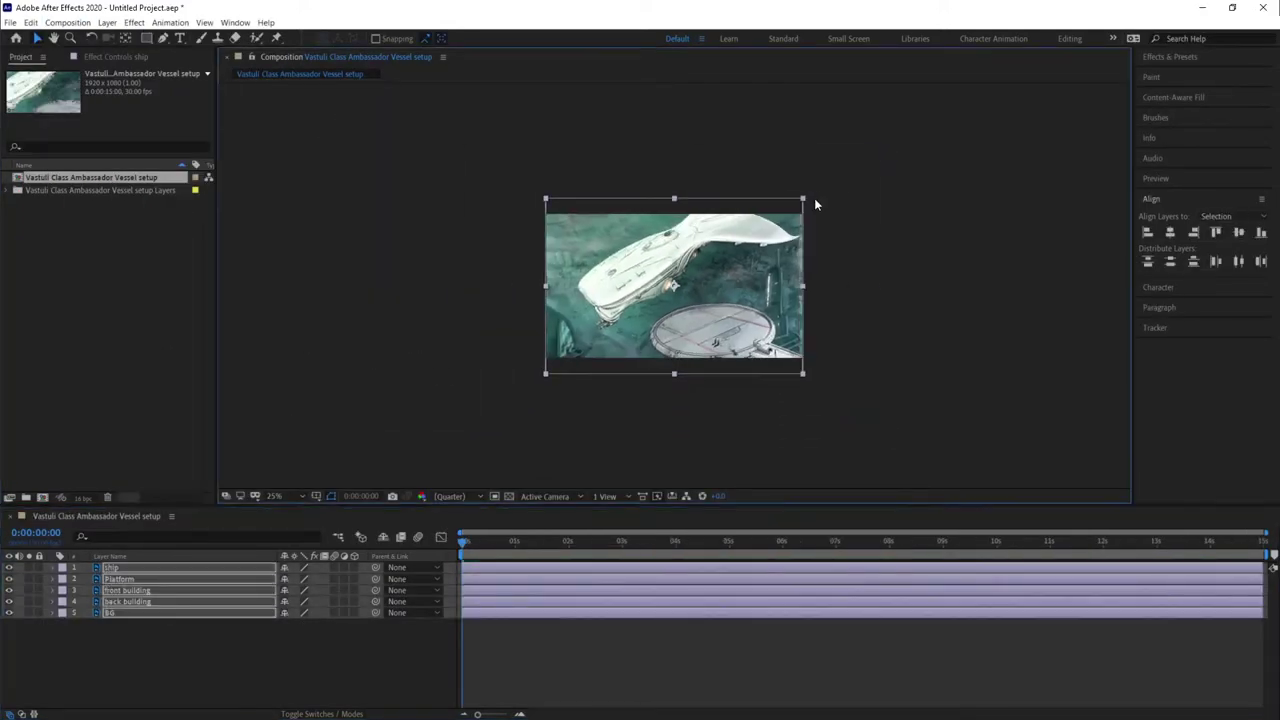
left_click(142, 578)
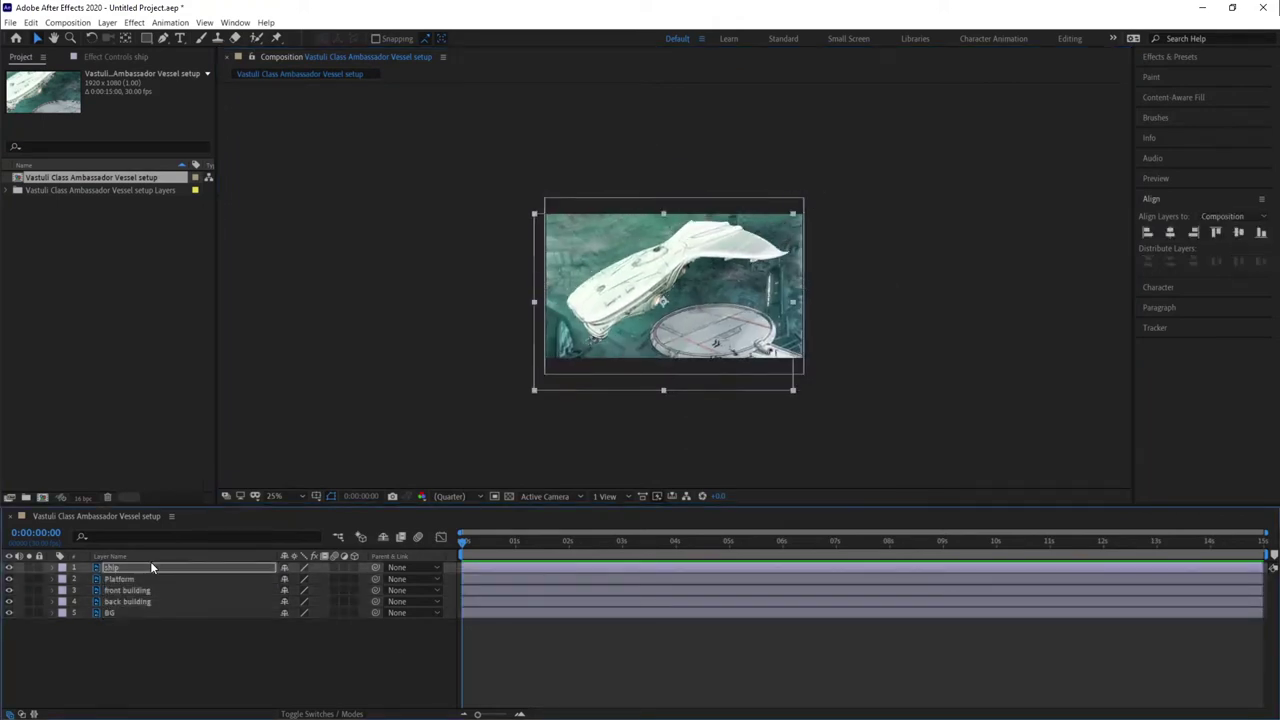
left_click(160, 589)
left_click(200, 602)
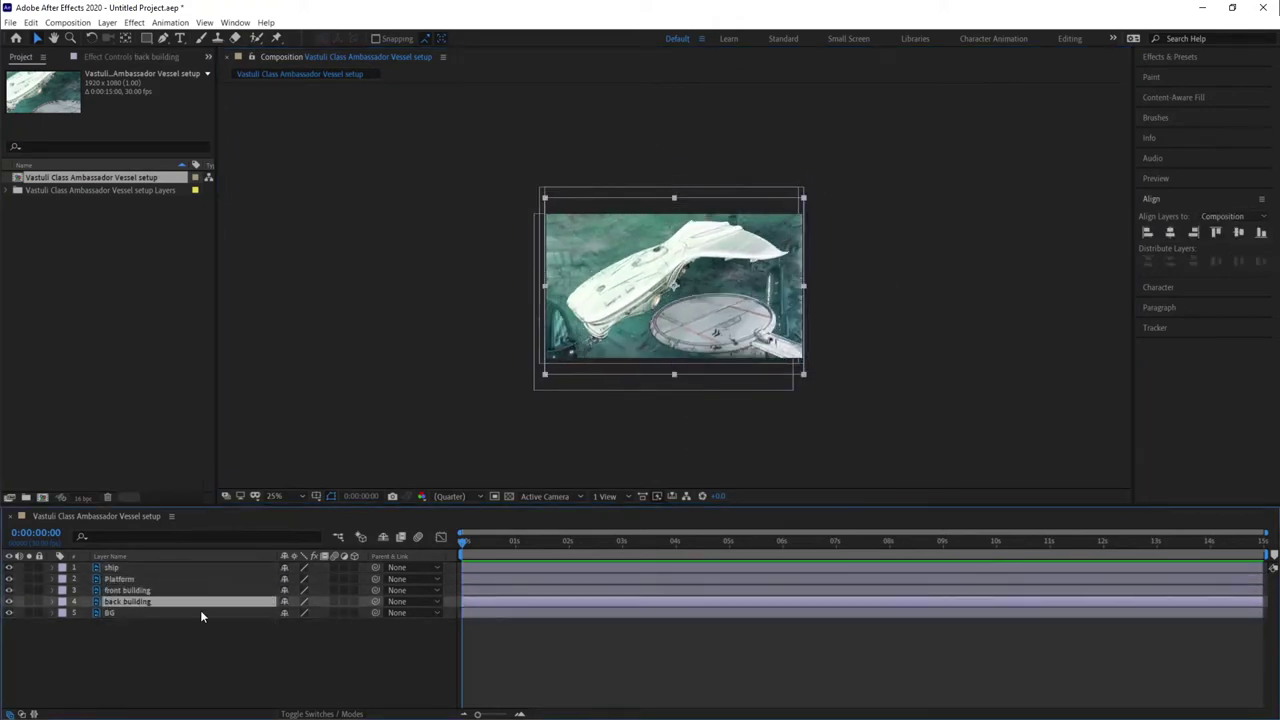
left_click_drag(354, 567, 354, 612)
left_click(986, 323)
scroll(680, 325, "up", 2)
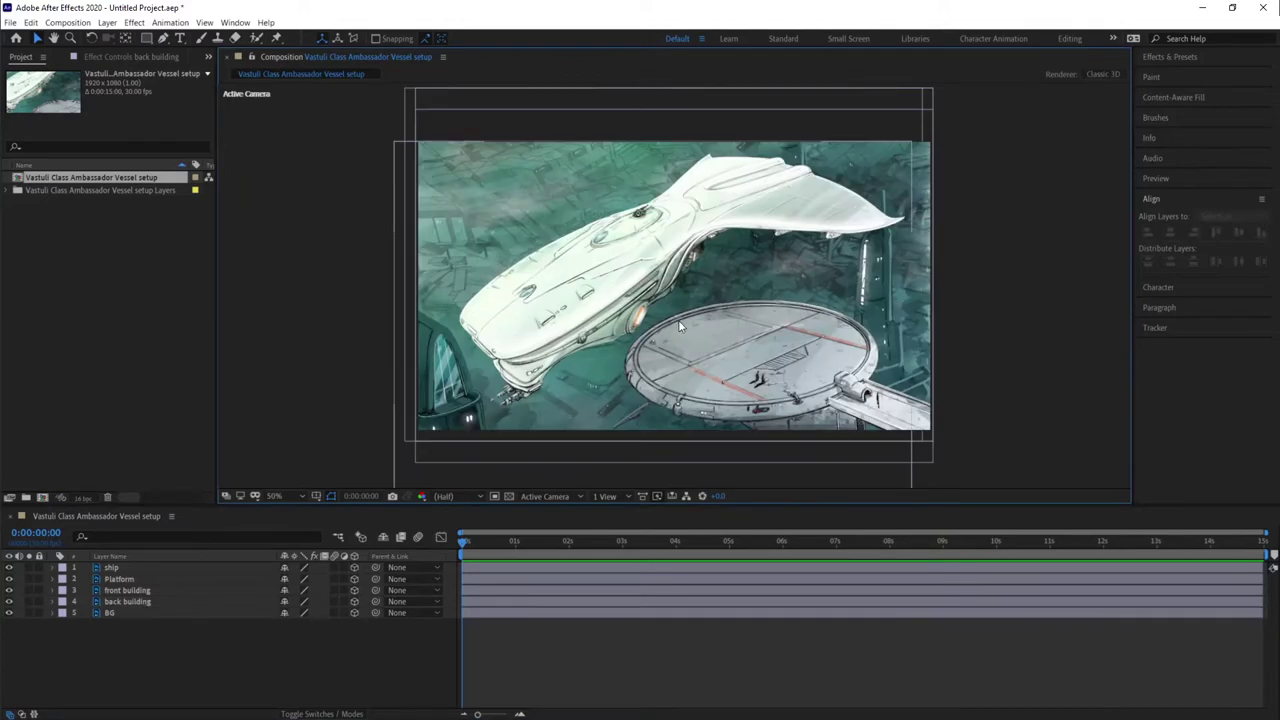
left_click(788, 464)
key("ctrl+y")
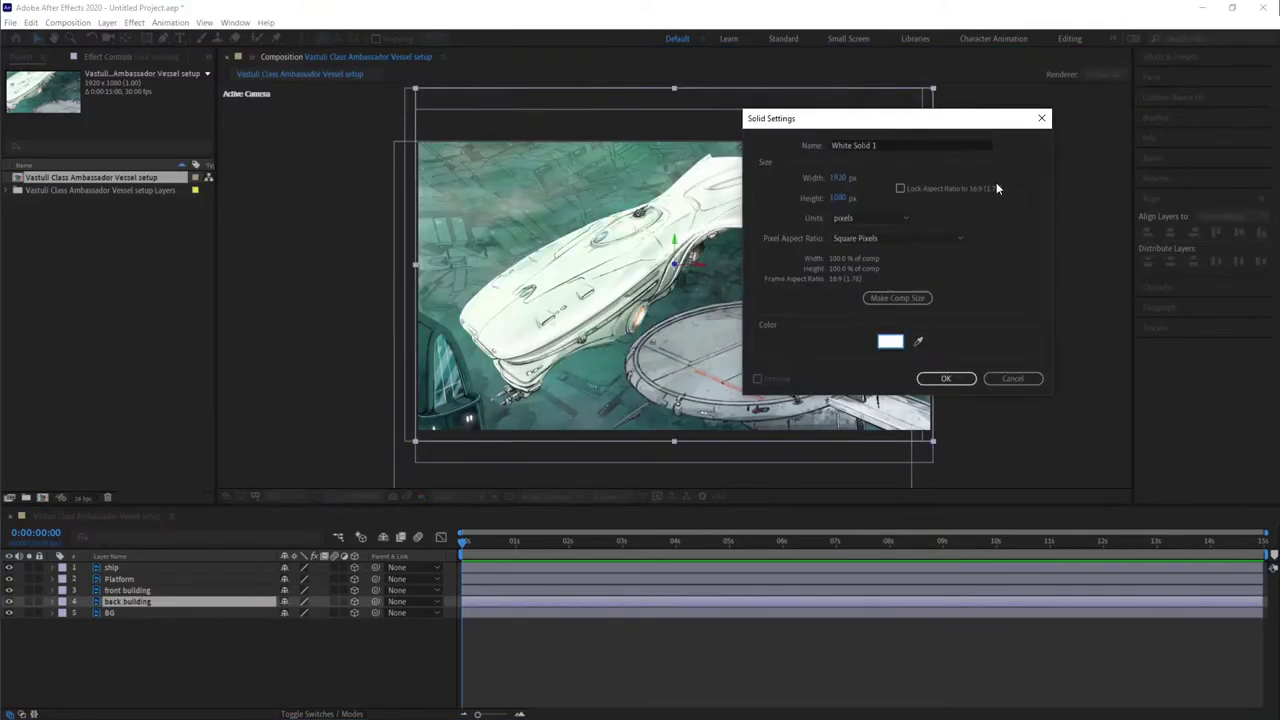
Step: Create the white solid and pen-mask the tall light column and the smaller lights below it
key("Return")
left_click(163, 38)
key("t")
left_click_drag(286, 614, 257, 614)
left_click(861, 325)
left_click(869, 256)
scroll(871, 257, "up", 2)
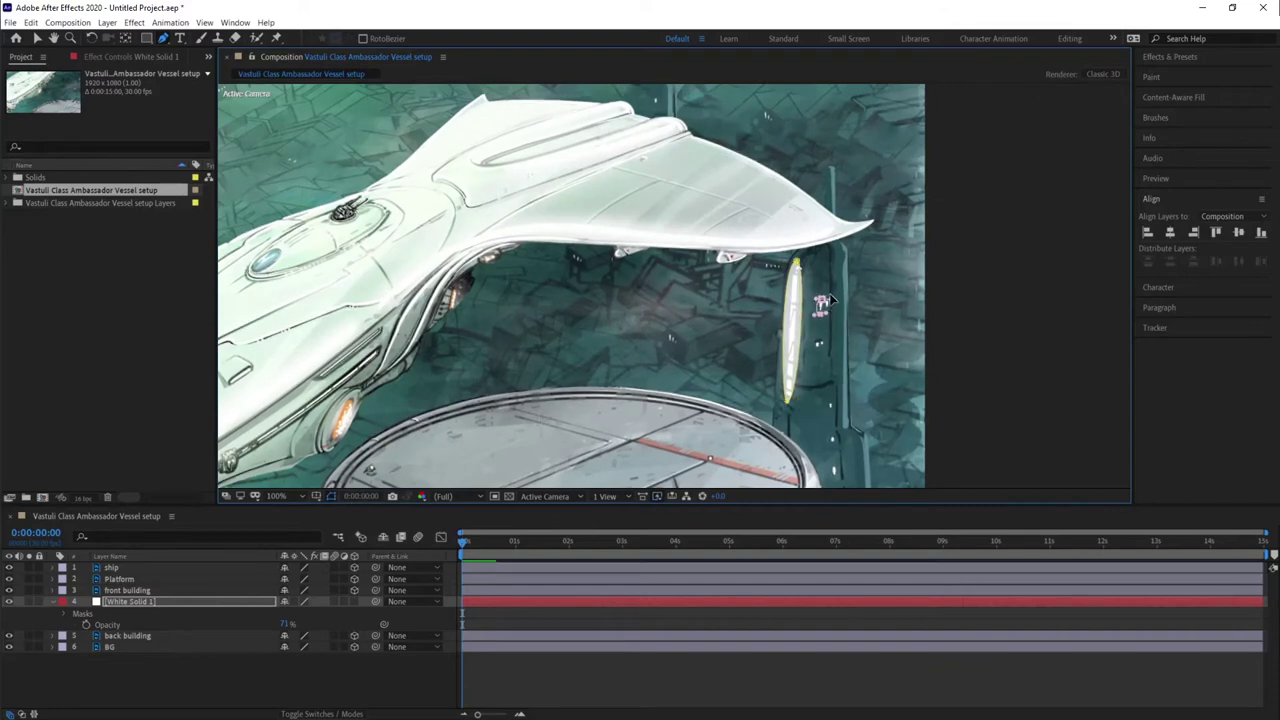
left_click(820, 343)
left_click(830, 405)
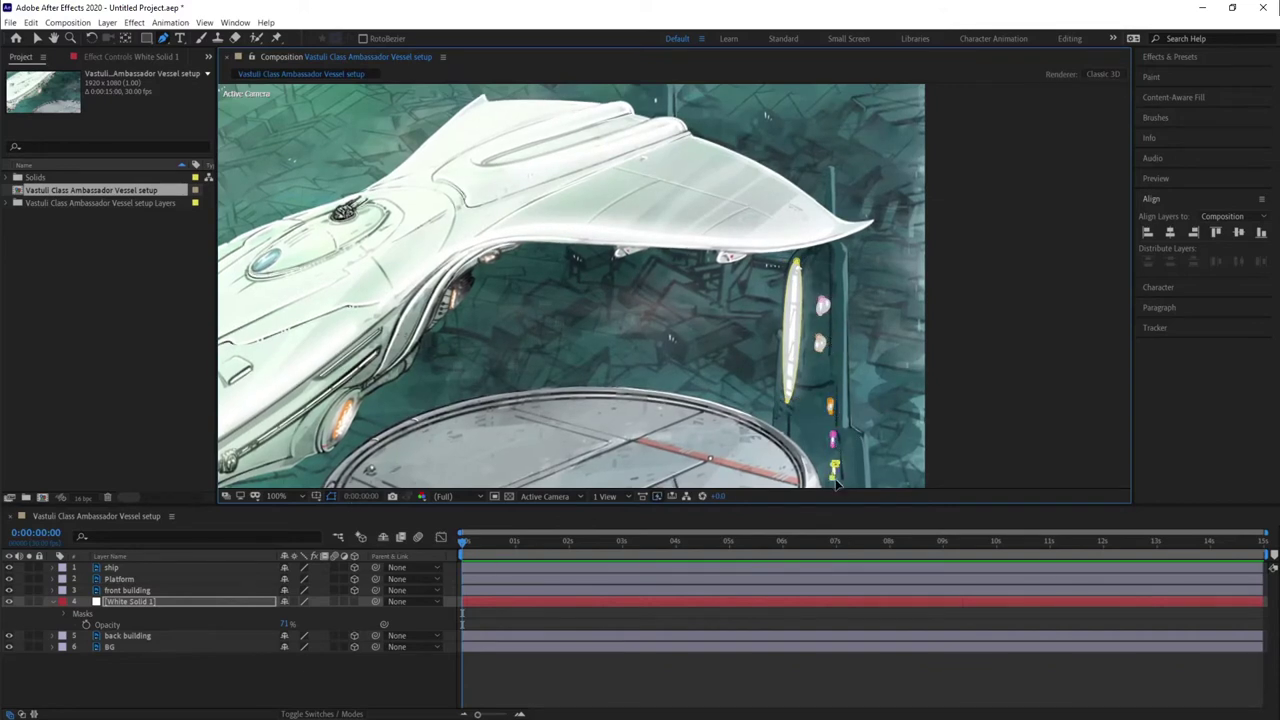
Step: Feather White Solid 1's masks into a glow and set its mode to Soft Light
key("f")
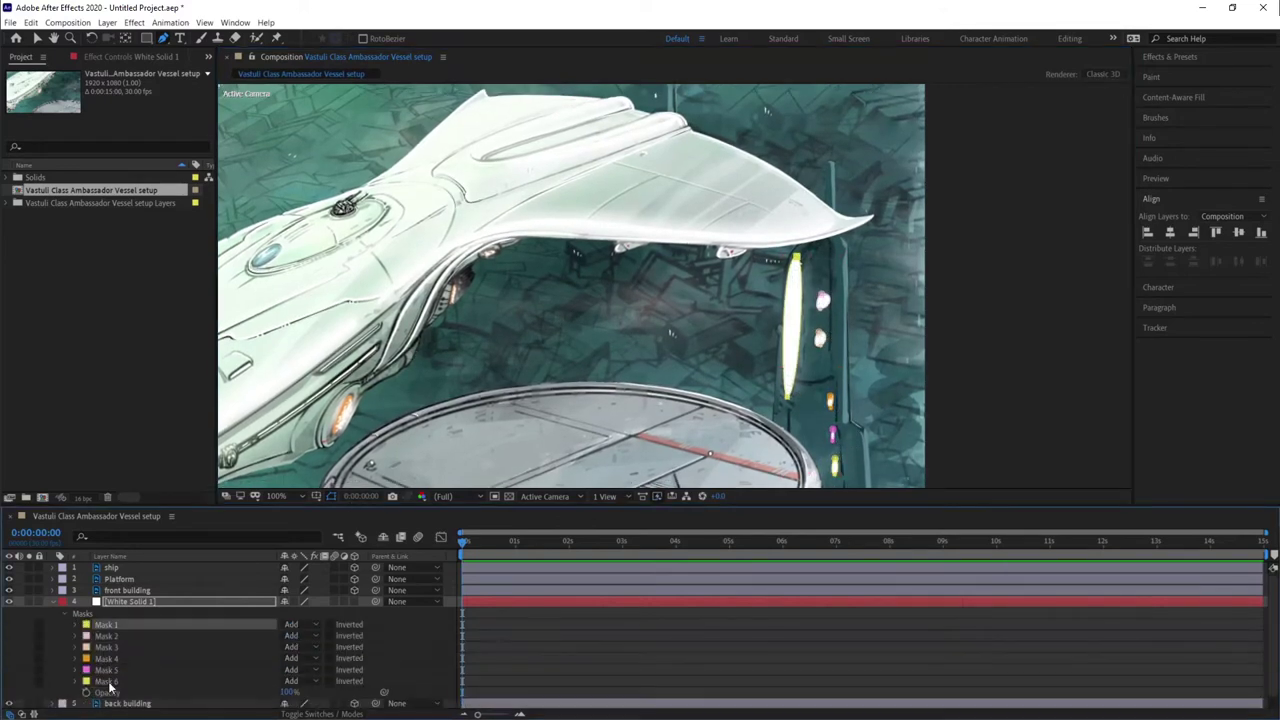
left_click_drag(292, 624, 303, 624)
left_click(297, 601)
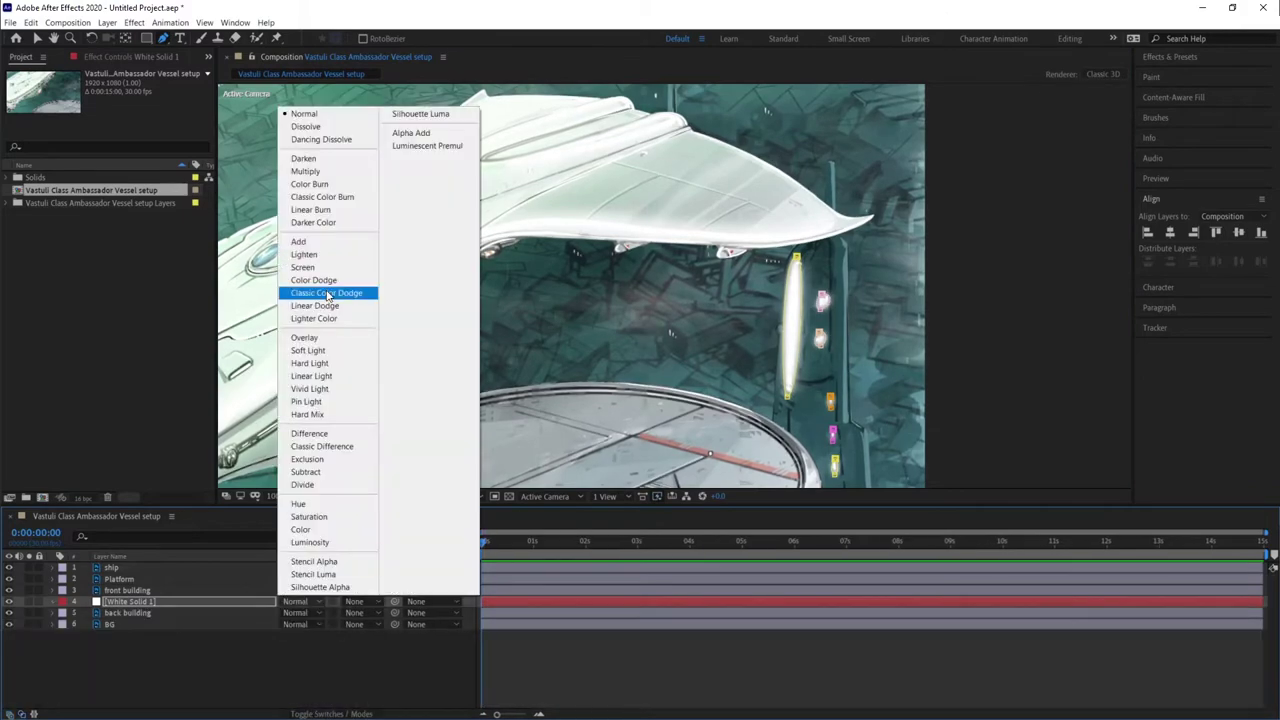
left_click(325, 289)
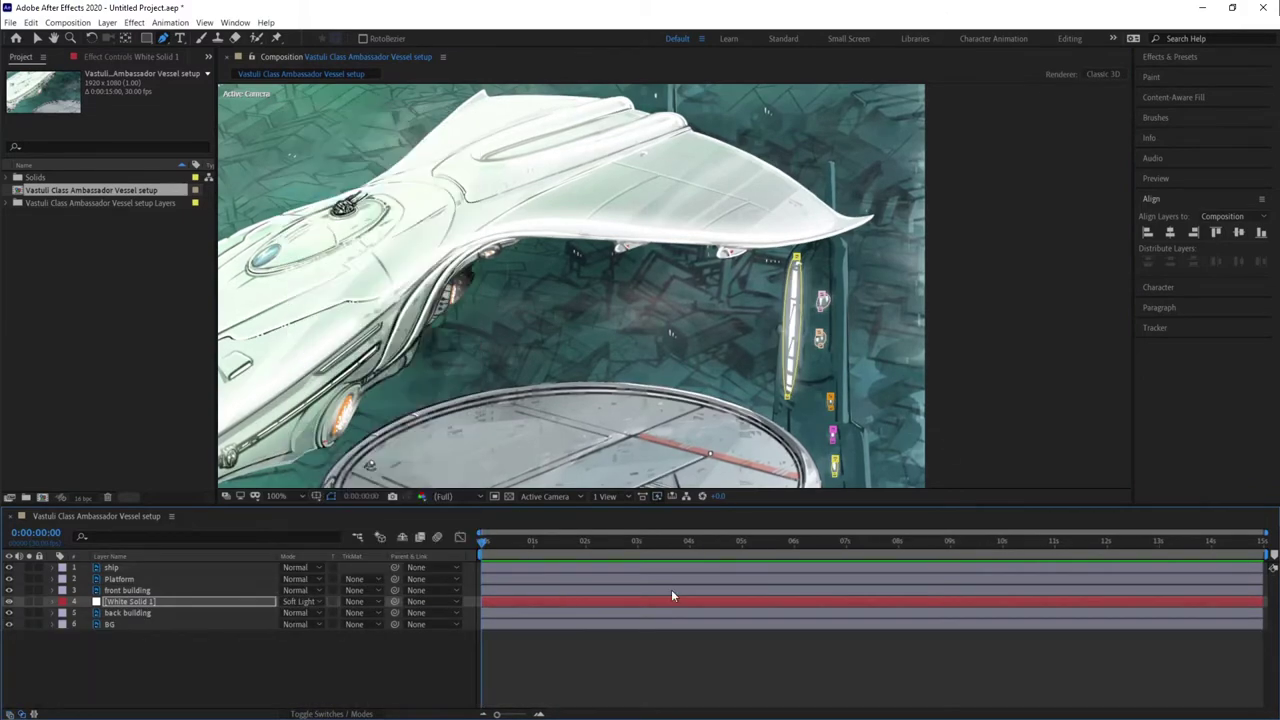
Step: Add White Solid 2, mask it around the front building's lights, and set it to Soft Light
left_click(107, 22)
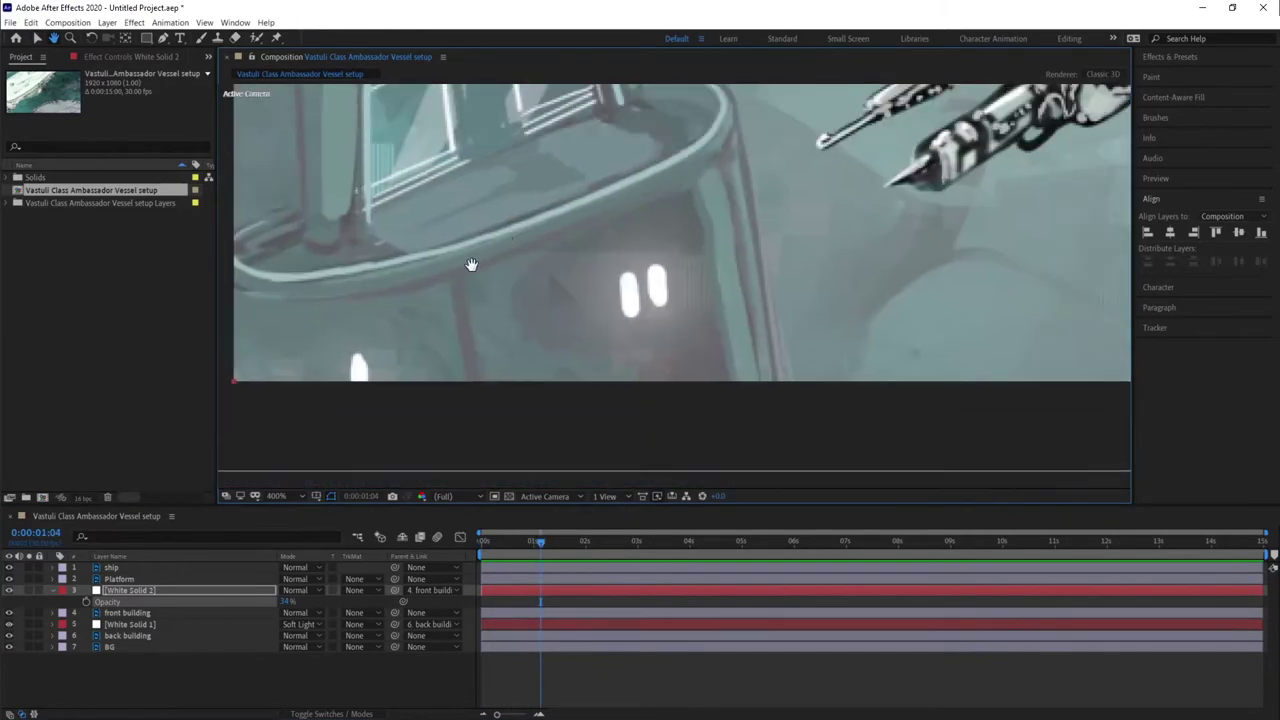
left_click(555, 300)
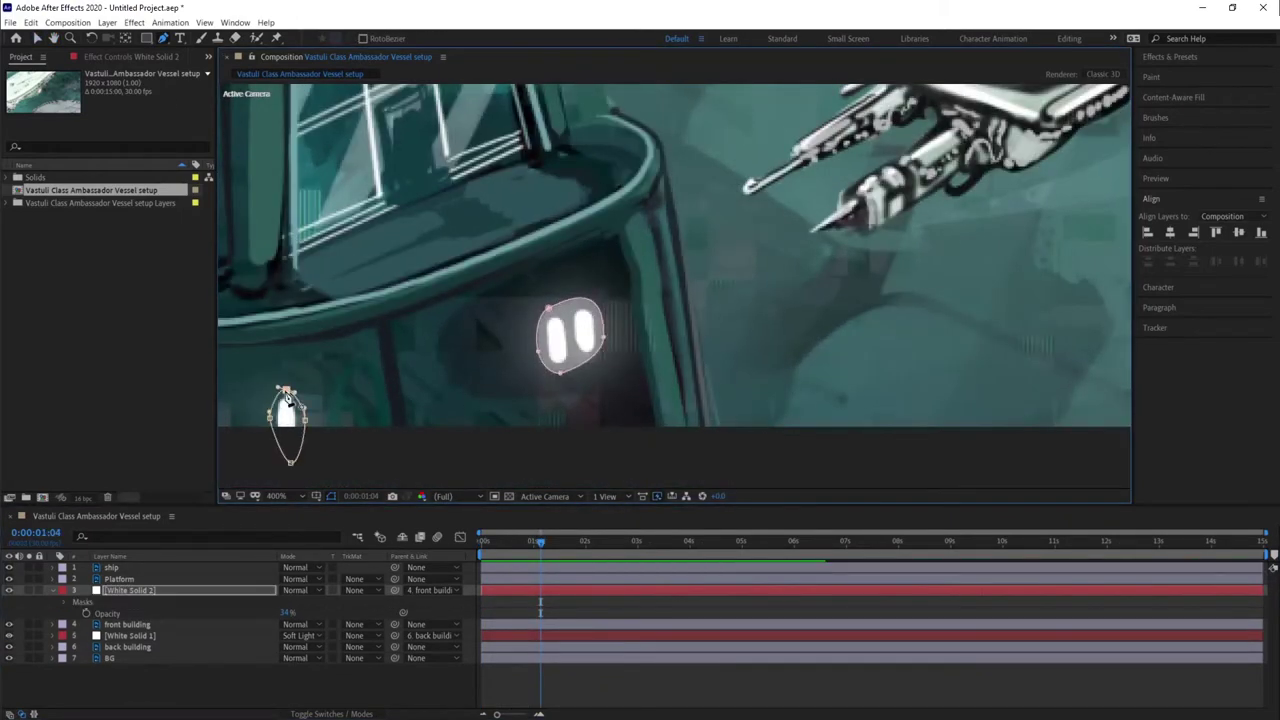
left_click(300, 590)
left_click(323, 337)
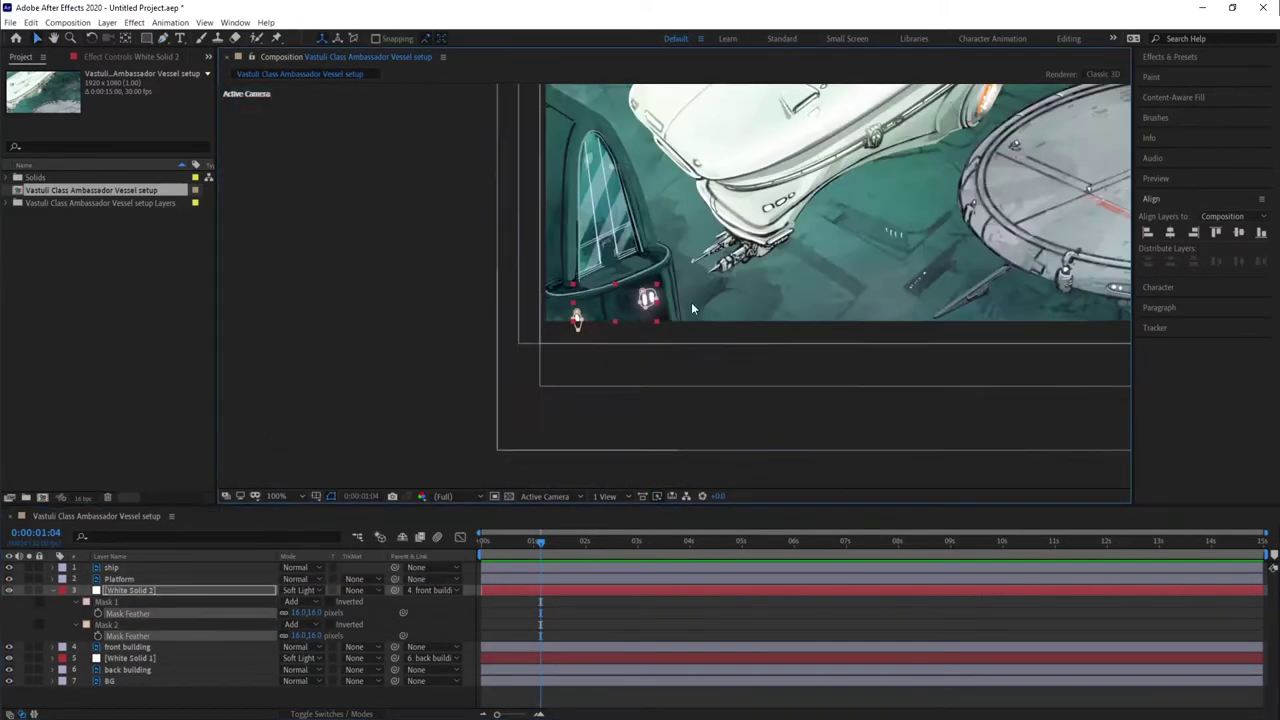
scroll(840, 360, "down", 2)
key("ctrl+Down")
key("ctrl+Down")
key("ctrl+Down")
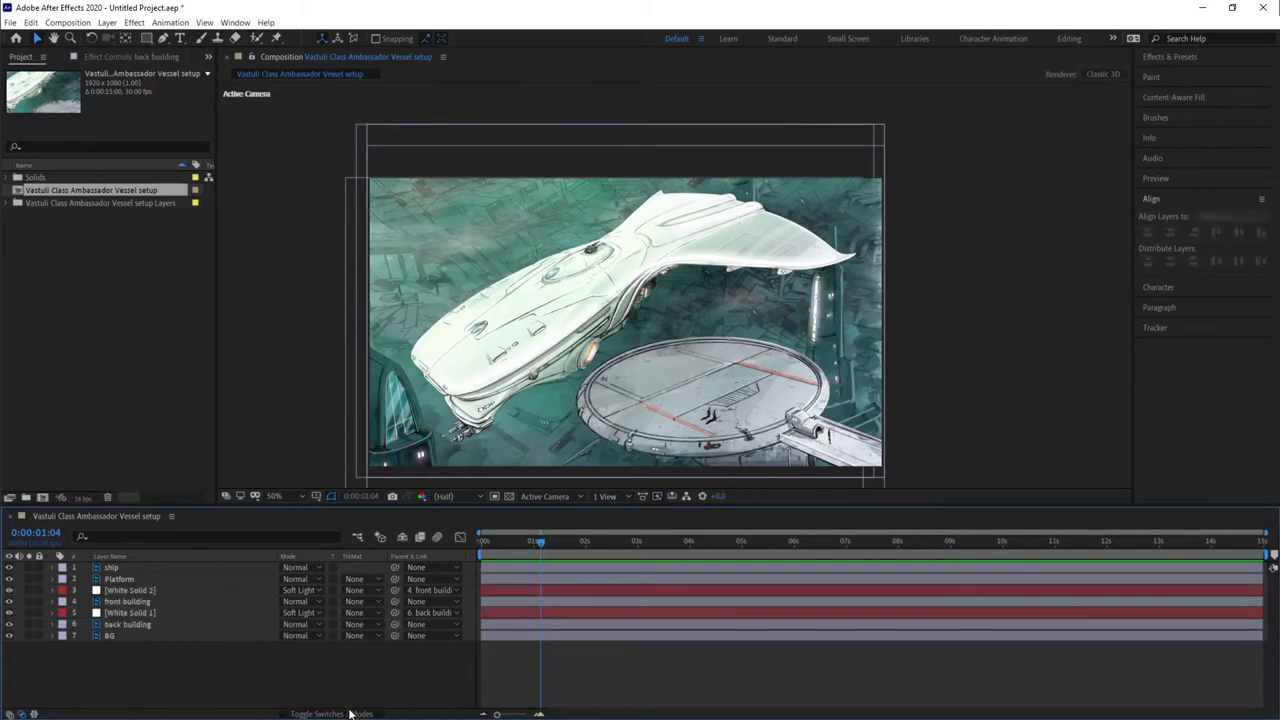
Step: Add Camera 1 and a Null 1, and parent the camera to the null
left_click(350, 713)
left_click(340, 635)
key("s")
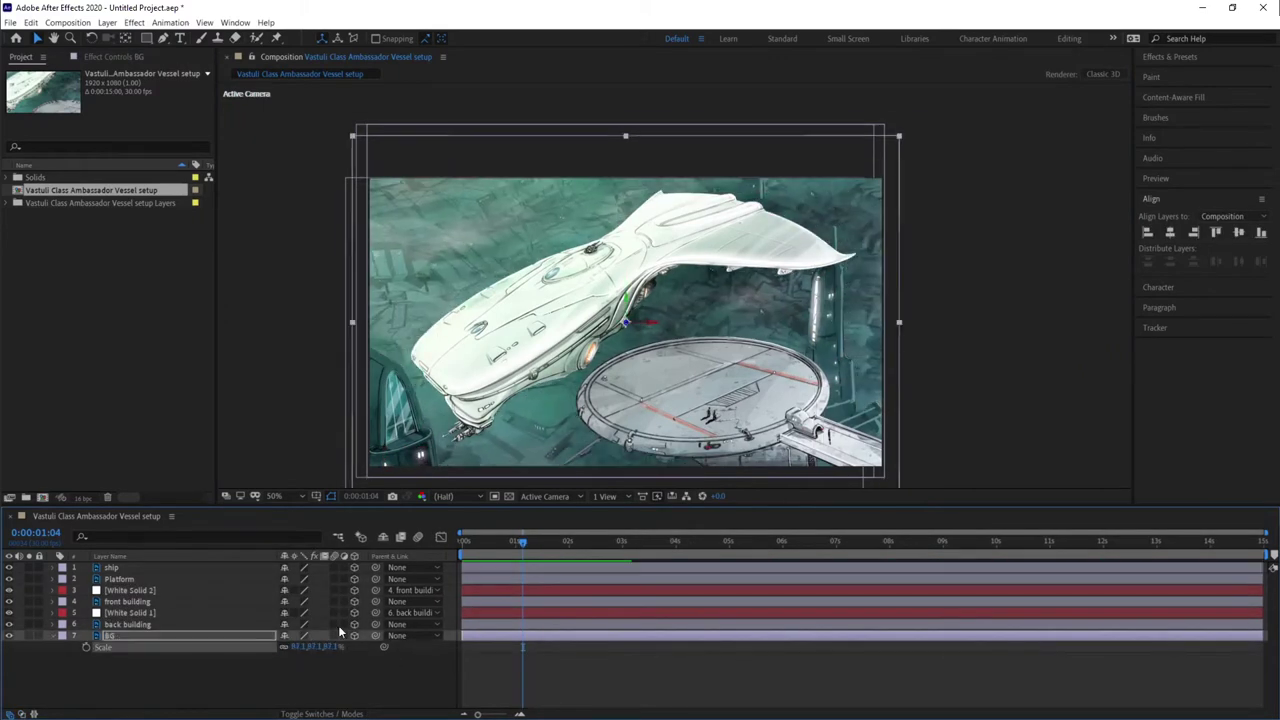
left_click(107, 22)
mouse_move(140, 37)
left_click(330, 70)
left_click(603, 449)
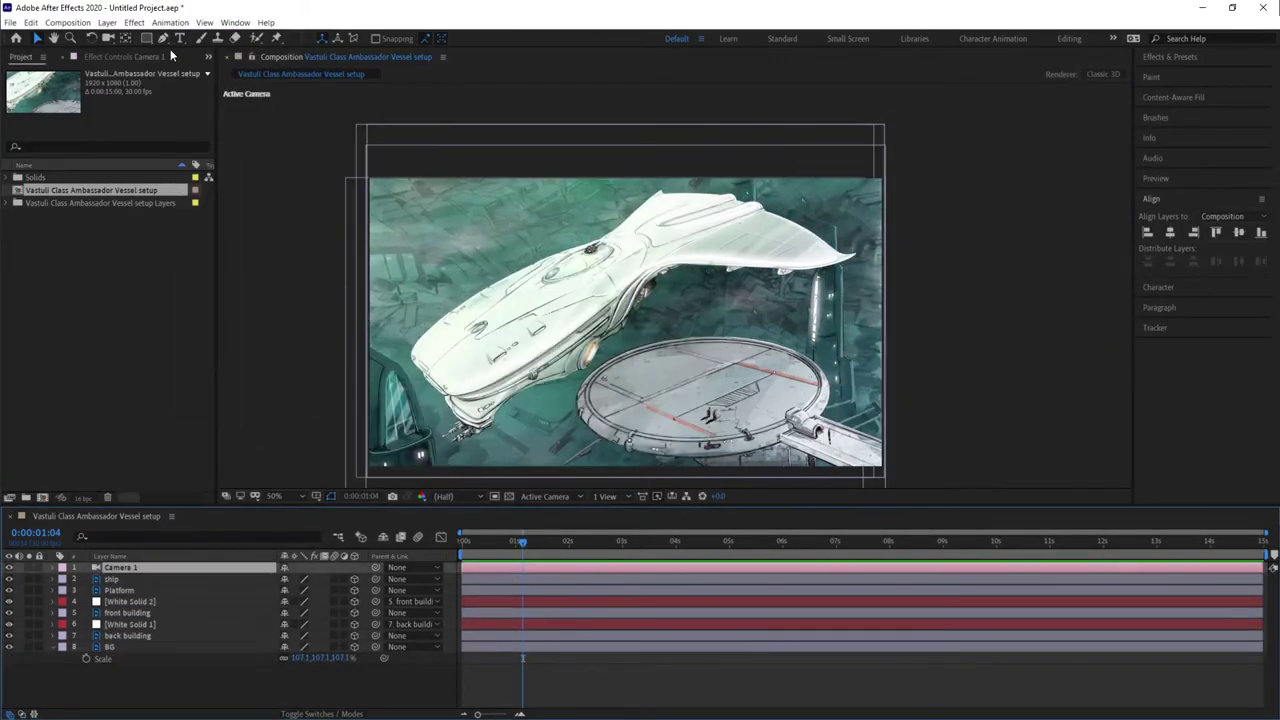
key("ctrl+alt+shift+y")
left_click_drag(375, 578, 348, 570)
Step: Rescale the BG layer and push the back building back in depth
left_click(307, 702)
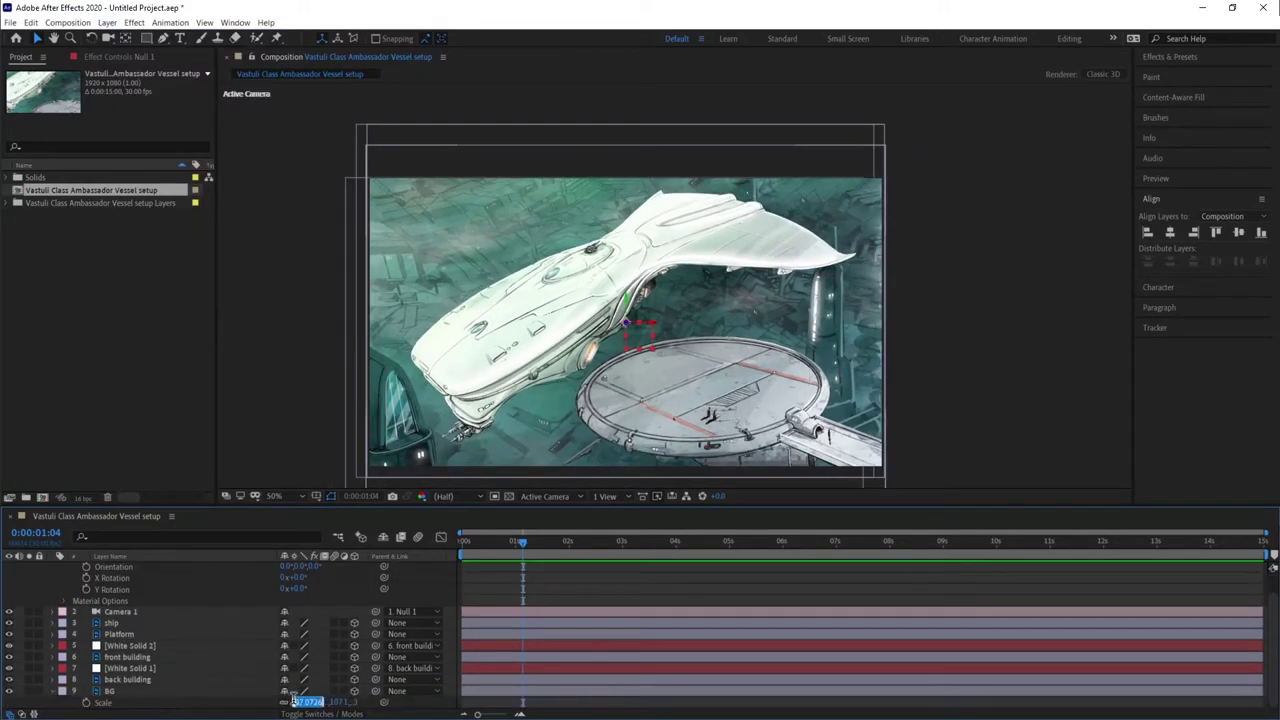
key("Return")
left_click(128, 679)
key("p")
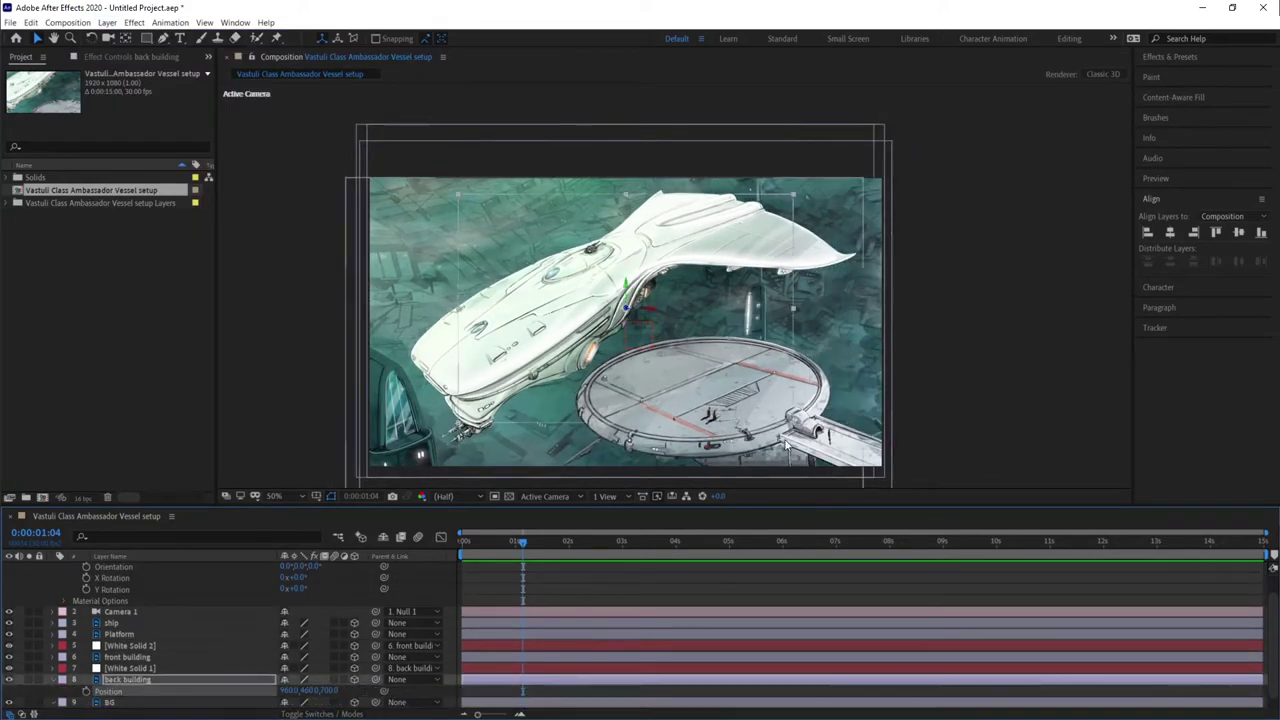
left_click_drag(300, 690, 340, 690)
scroll(336, 620, "up", 3)
Step: Enlarge the front building and adjust the Platform layer
left_click(336, 568)
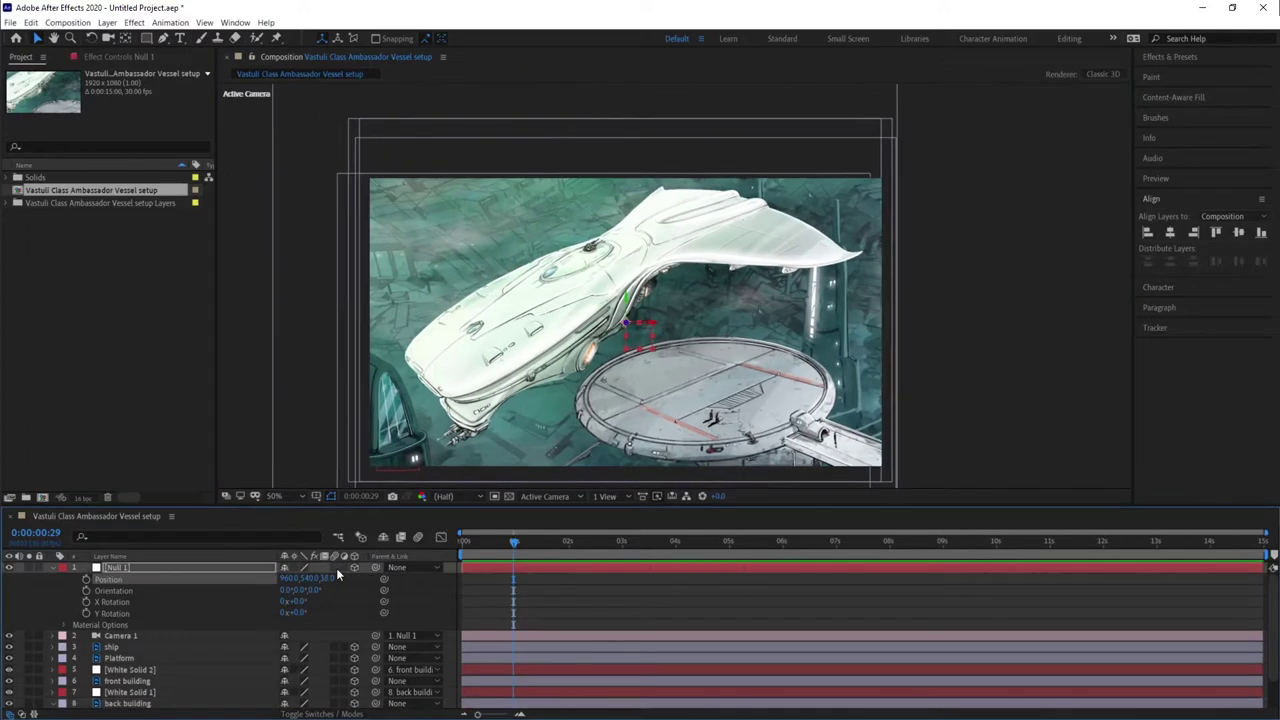
left_click(460, 455)
scroll(373, 582, "down", 2)
key("s")
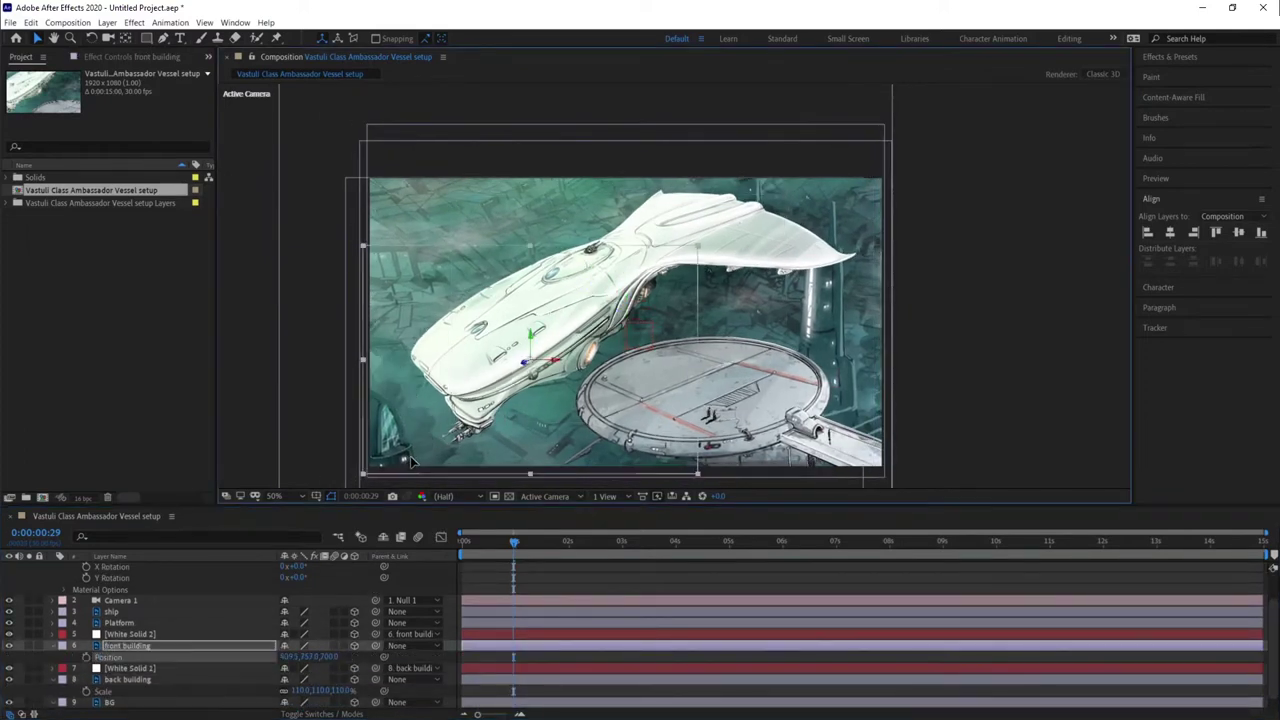
left_click_drag(294, 657, 449, 371)
left_click(204, 626)
scroll(204, 626, "up", 2)
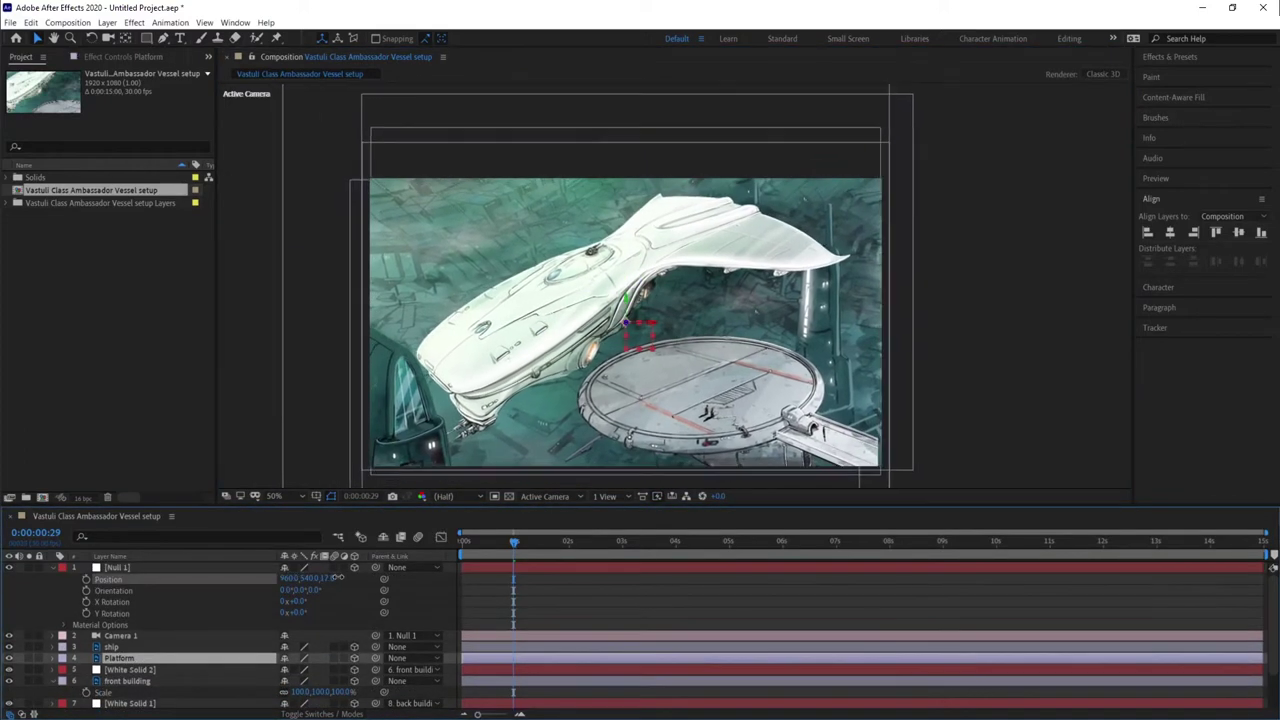
left_click_drag(367, 125, 409, 147)
Step: Duplicate the ship and Platform layers and matte Platform 2 with ship 2's alpha
key("s")
left_click(111, 646)
key("ctrl+d")
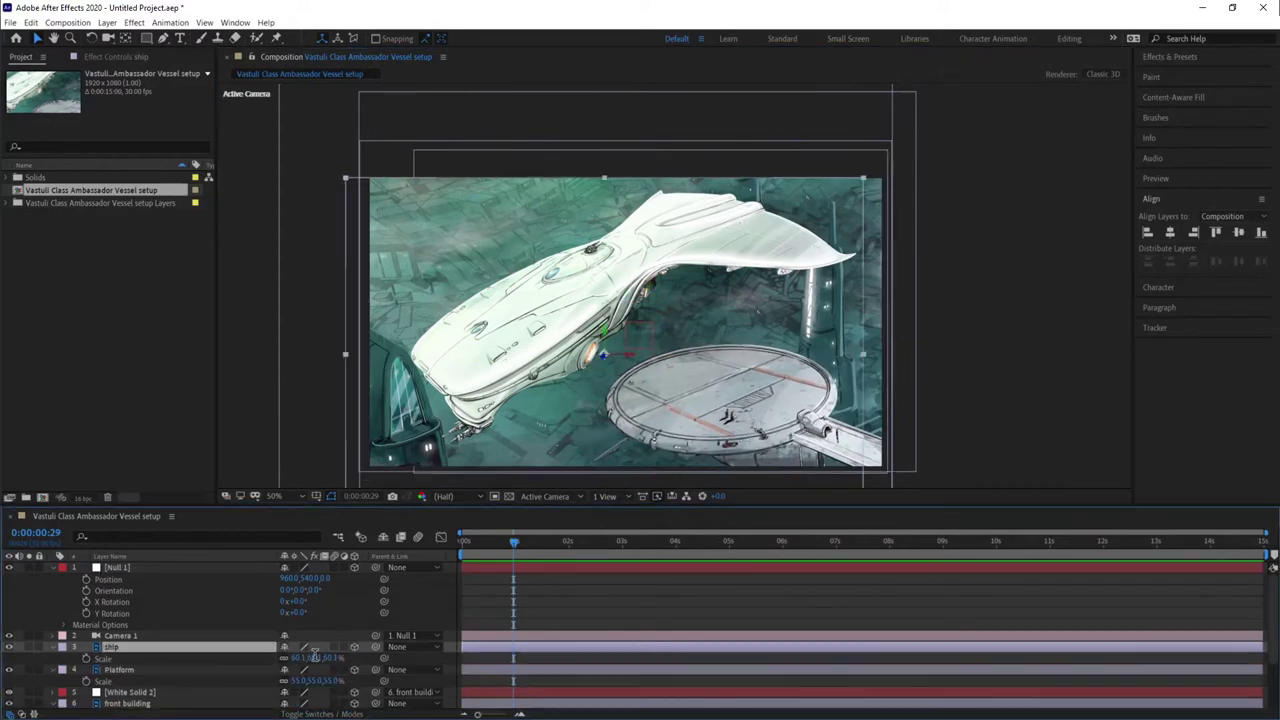
left_click_drag(133, 582, 150, 600)
left_click(200, 612)
key("ctrl+d")
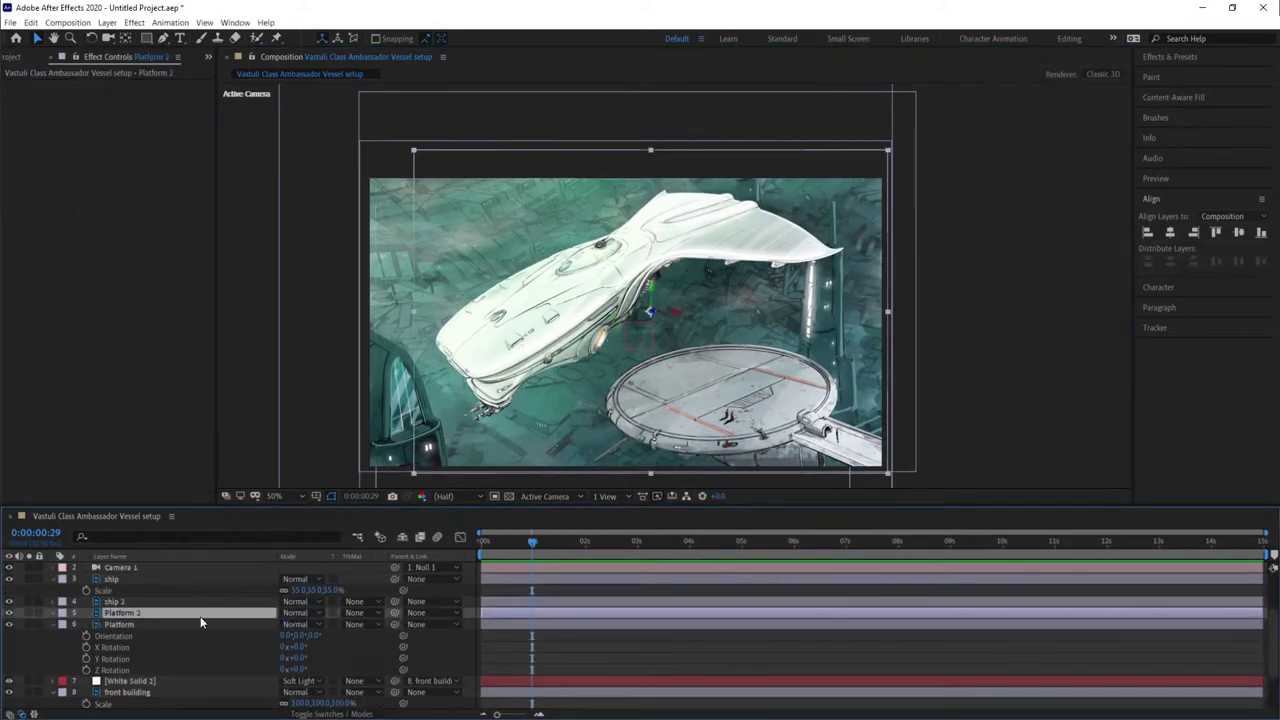
left_click(355, 612)
left_click(373, 632)
Step: Blacken Platform 2 with Hue/Saturation Lightness -100, slide the silhouette onto the platform, and set Soft Light
right_click(108, 132)
left_click(171, 154)
left_click_drag(113, 235, 30, 243)
left_click(125, 601)
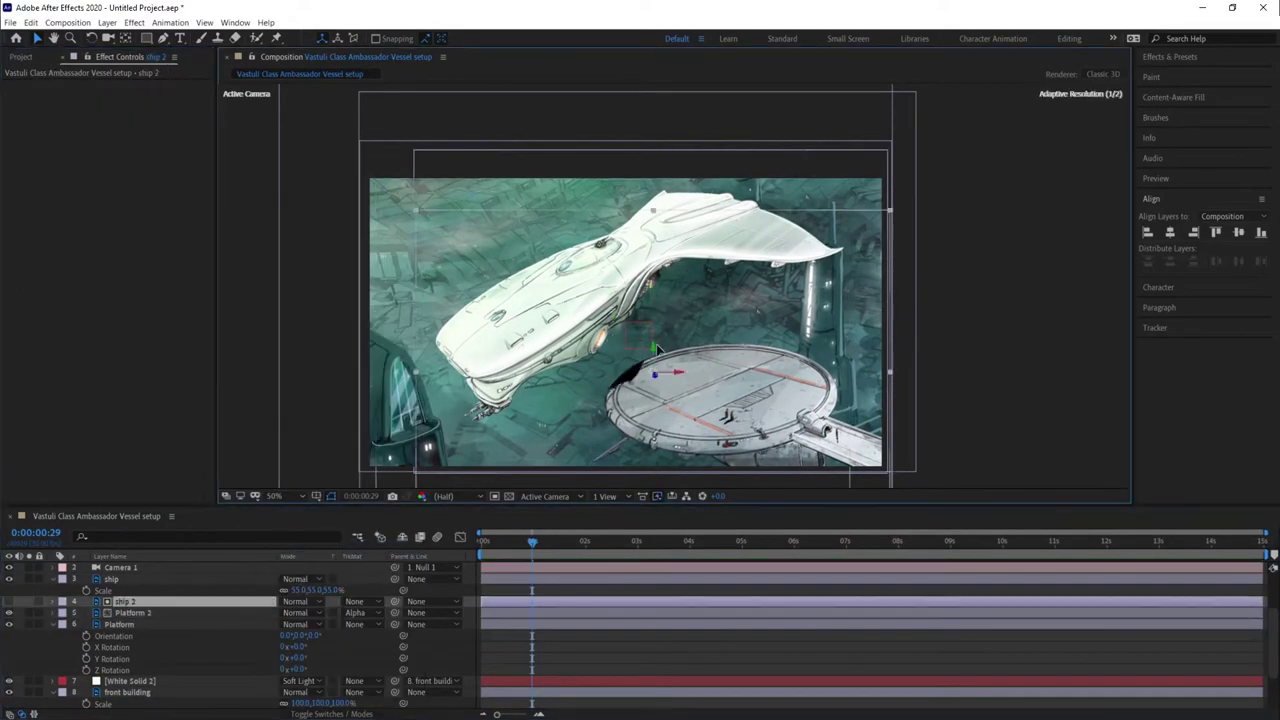
left_click_drag(640, 320, 630, 452)
left_click(295, 612)
left_click(320, 340)
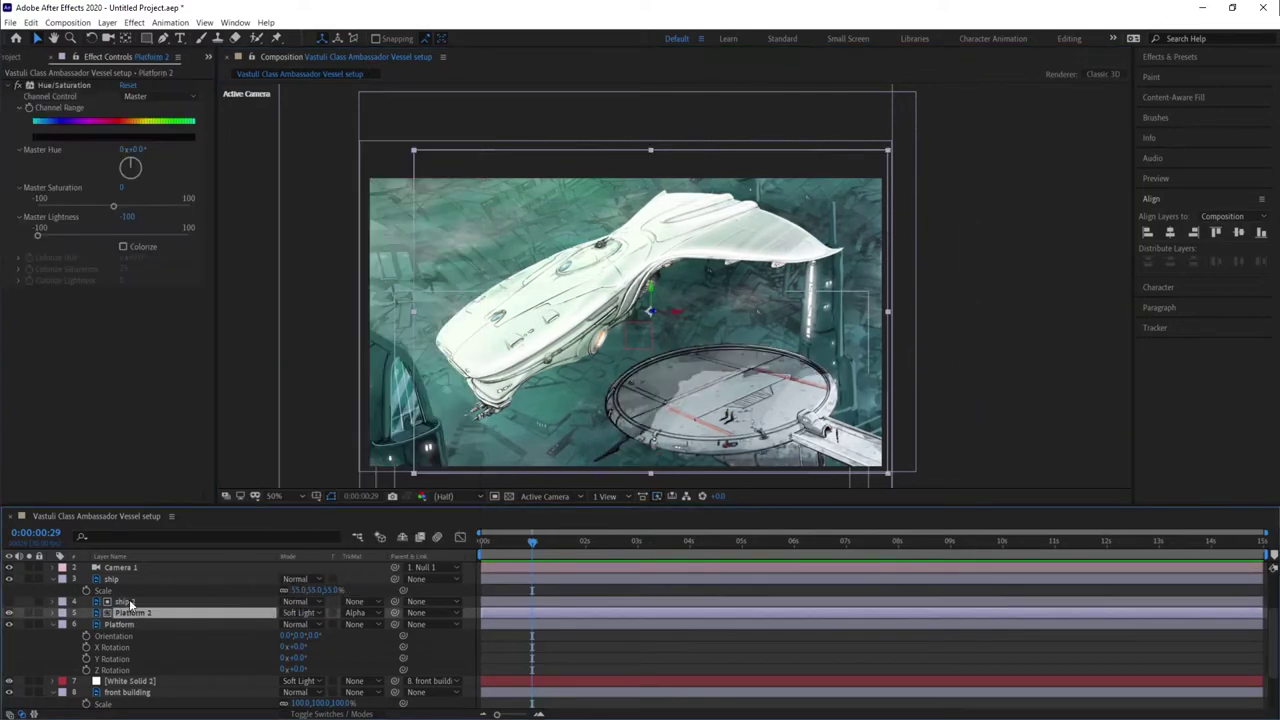
Step: Parent ship 2 to the ship layer and return to the start of the timeline
left_click_drag(395, 601, 110, 578)
left_click(110, 578)
left_click(482, 541)
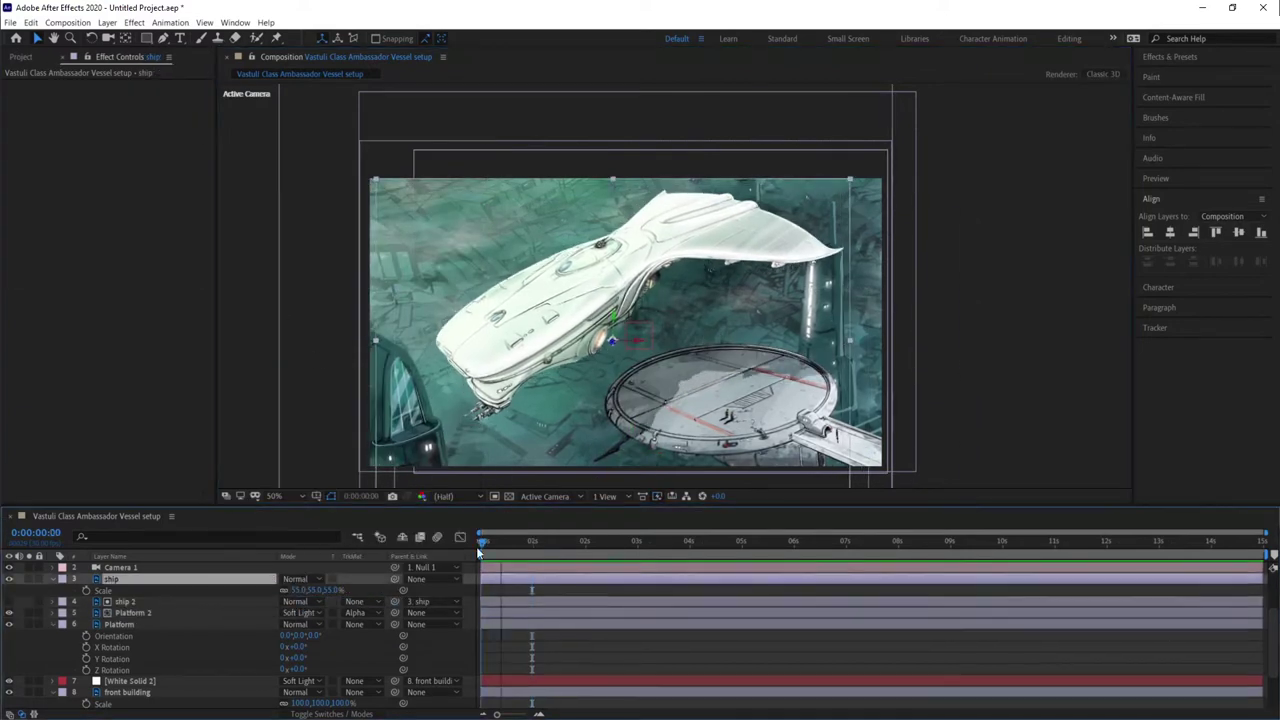
scroll(124, 585, "up", 2)
left_click(117, 567)
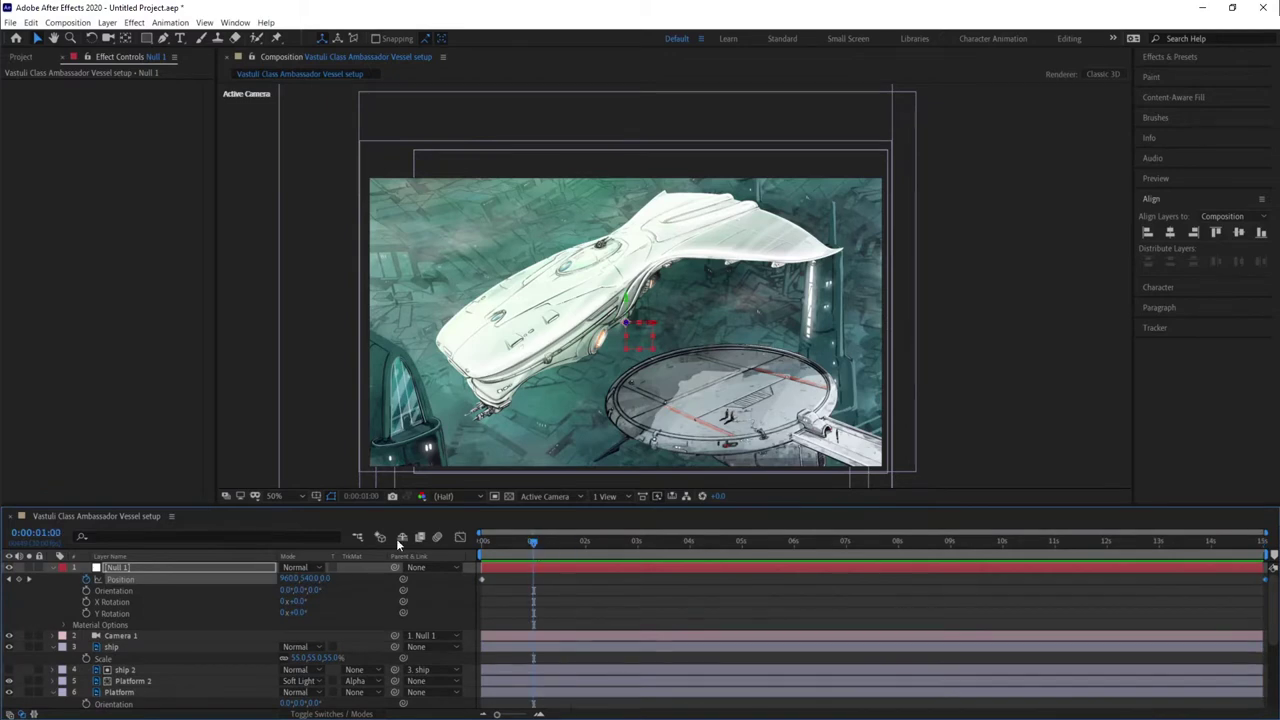
Step: Nudge Null 1 at each second to set Position keyframes, then apply Easy Ease (F9) to them
left_click_drag(625, 322, 606, 352)
left_click(584, 541)
left_click(636, 541)
left_click(628, 298)
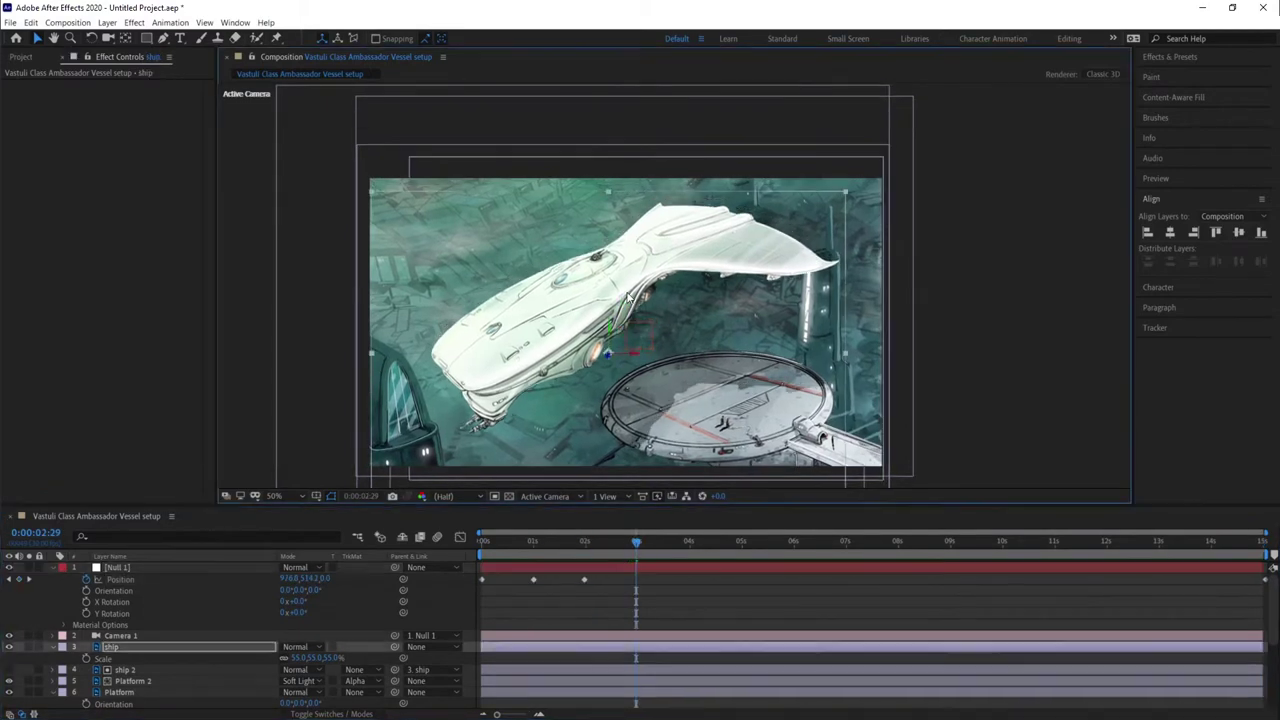
left_click_drag(628, 298, 649, 320)
left_click(484, 545)
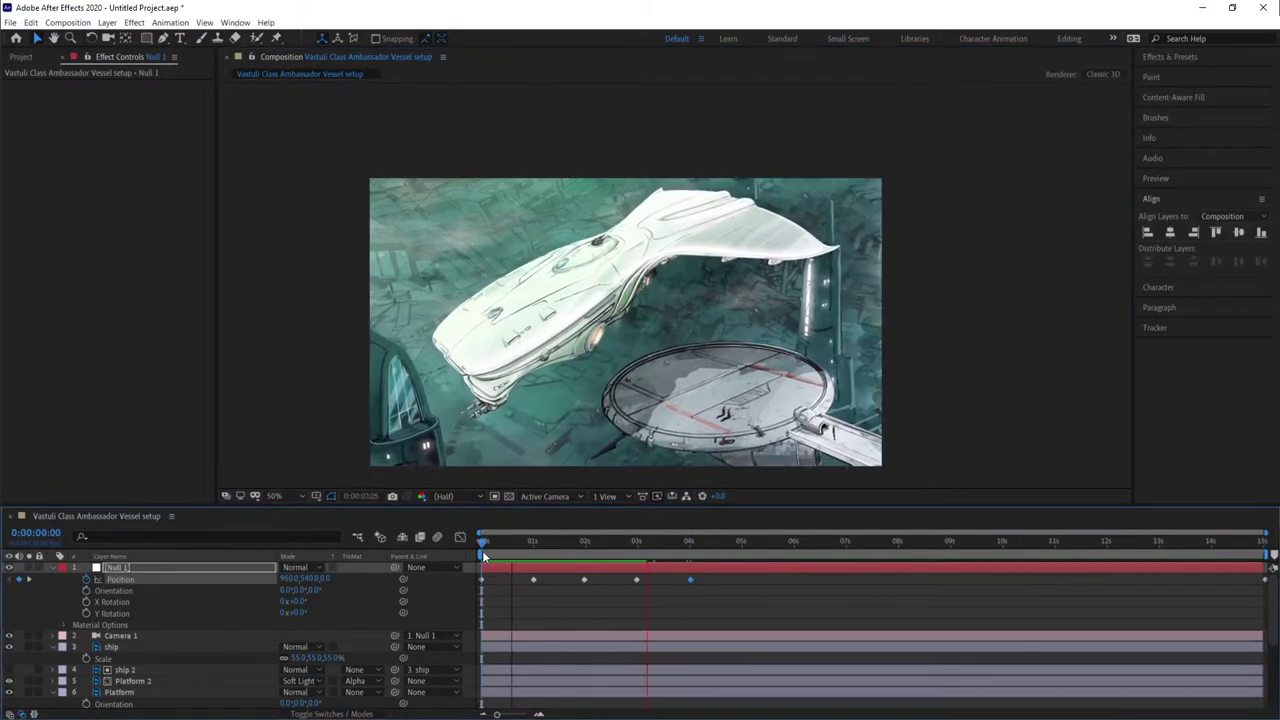
left_click_drag(705, 572, 475, 596)
key("F9")
left_click(556, 541)
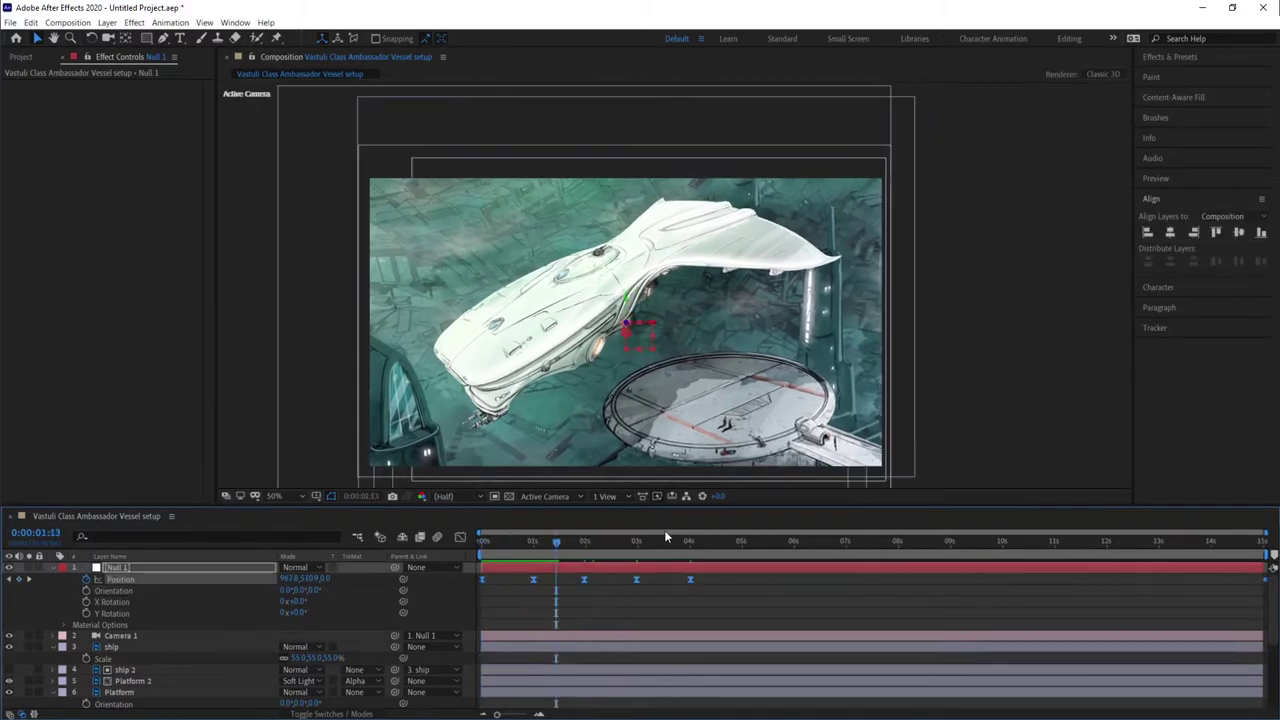
scroll(537, 448, "up", 5)
left_click(492, 541)
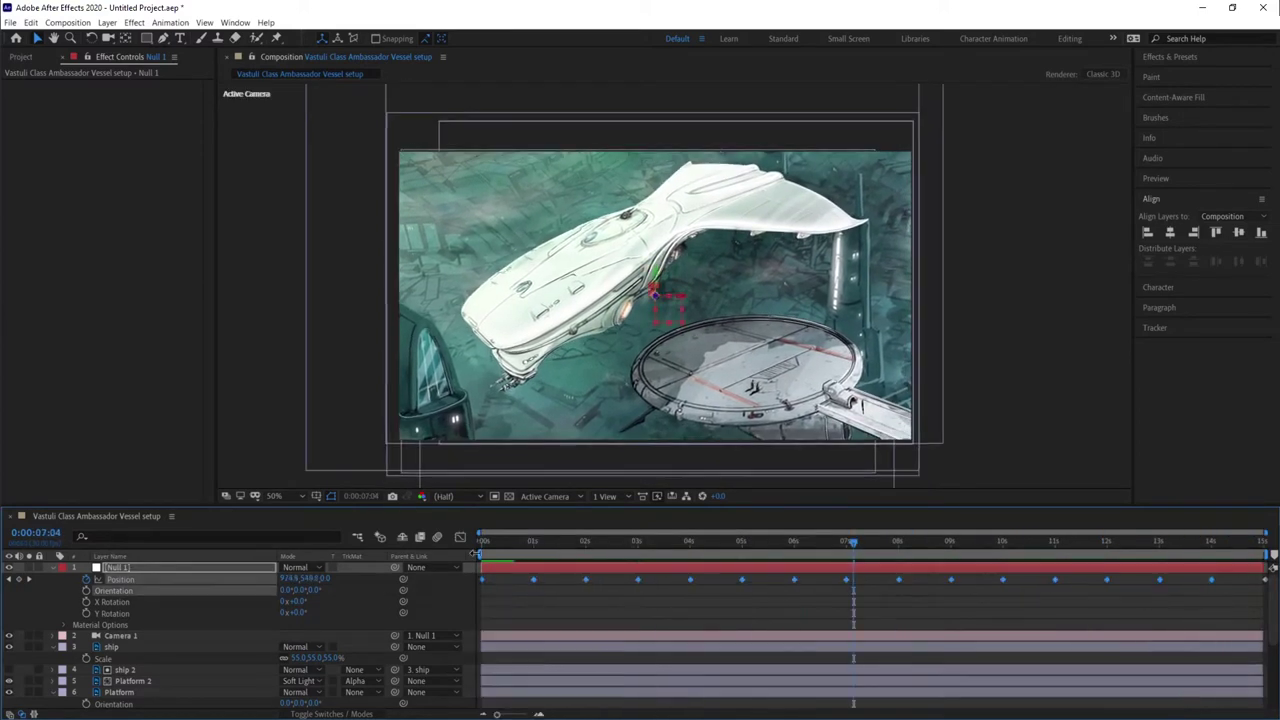
Step: Redo the later drift keyframes out to 10–11 seconds and preview the camera motion
left_click_drag(1240, 572, 730, 604)
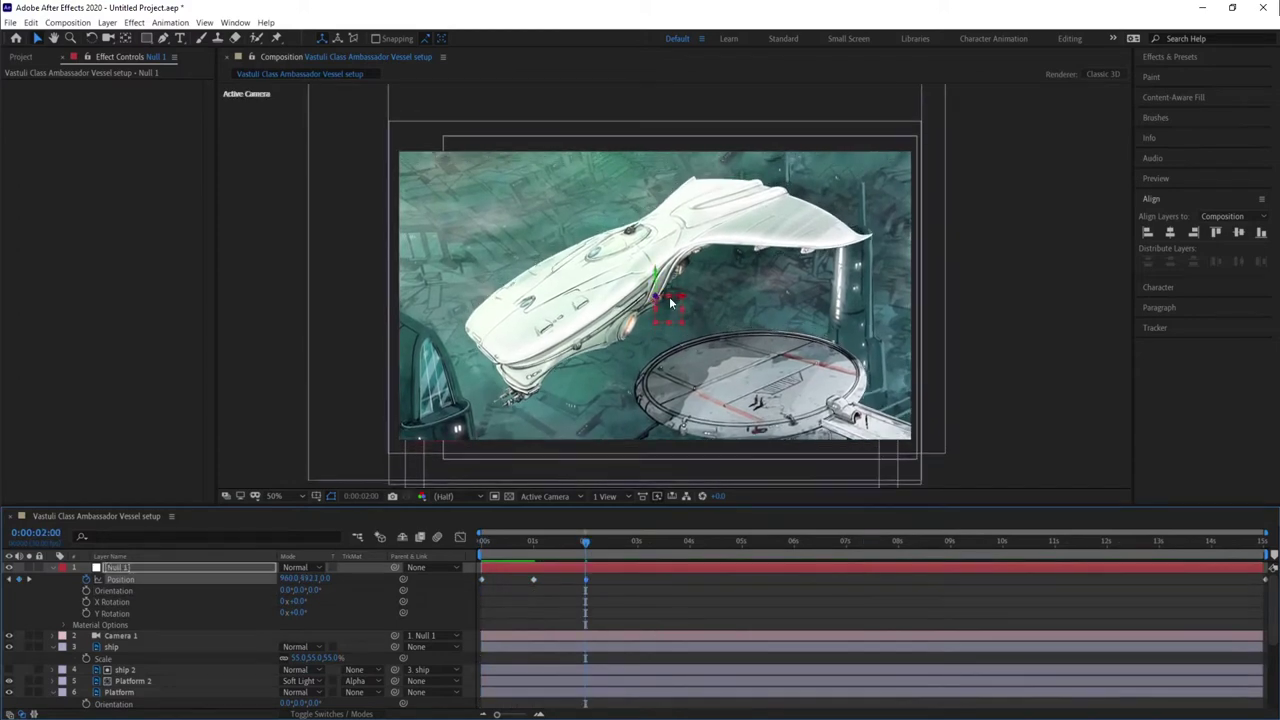
left_click_drag(586, 541, 951, 545)
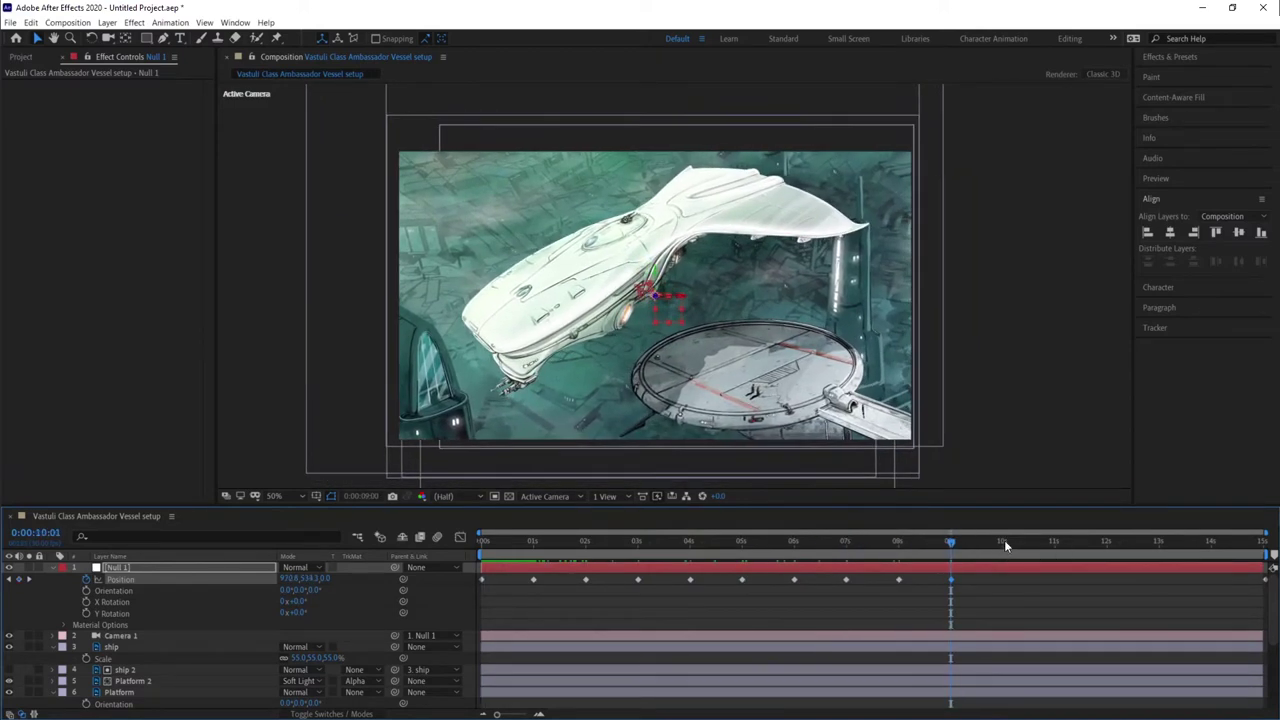
key("shift+Page_Down")
key("shift+Page_Down")
key("shift+Page_Down")
key("shift+Page_Down")
key("shift+Page_Down")
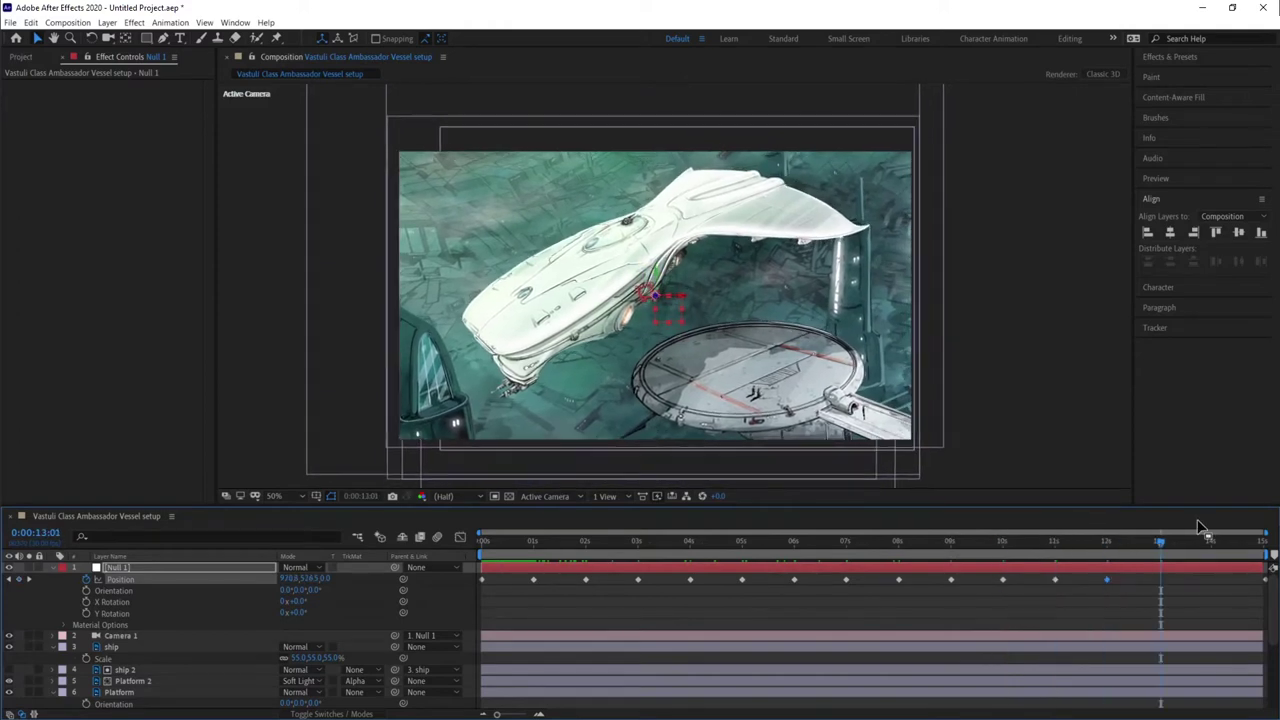
left_click(483, 540)
key("space")
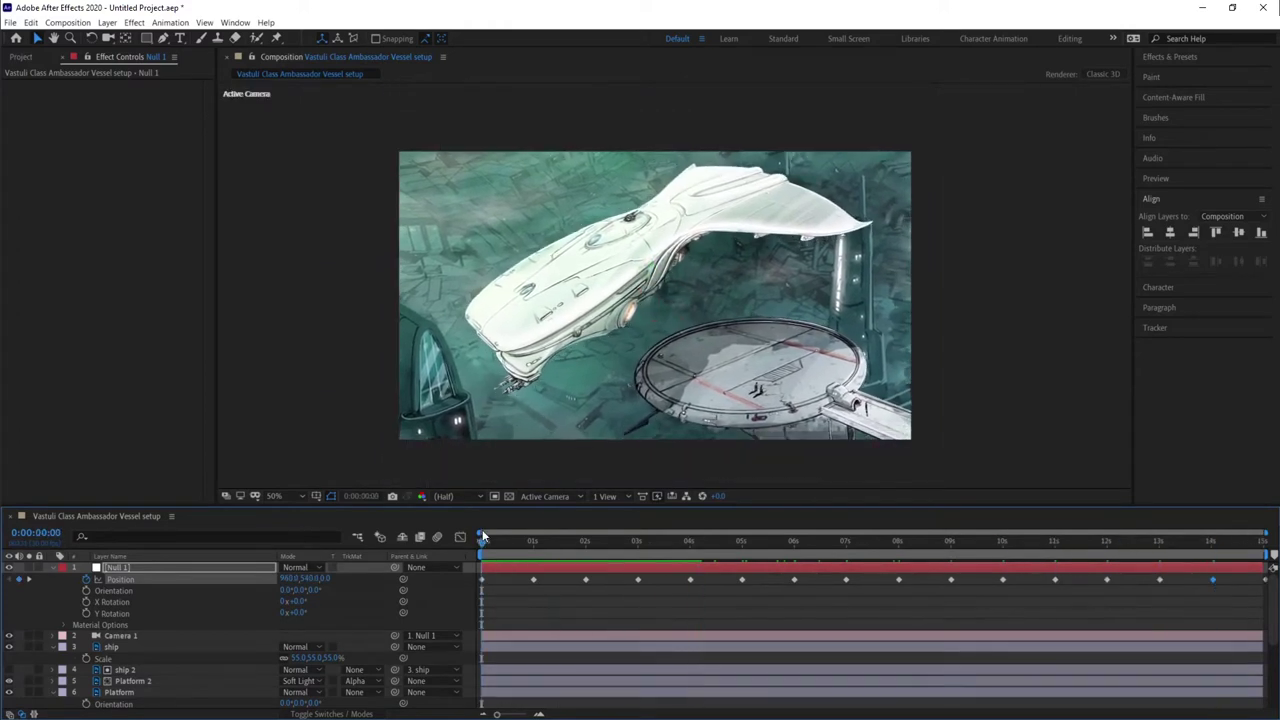
key("space")
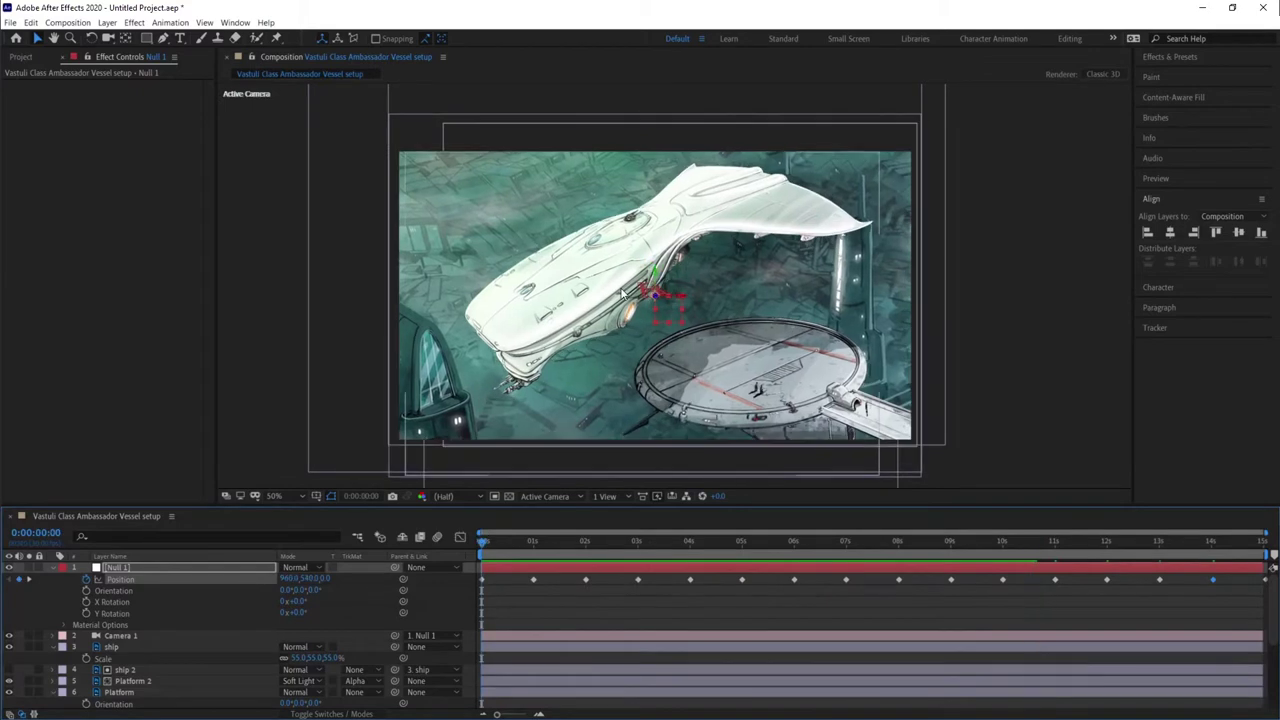
scroll(623, 294, "up", 6)
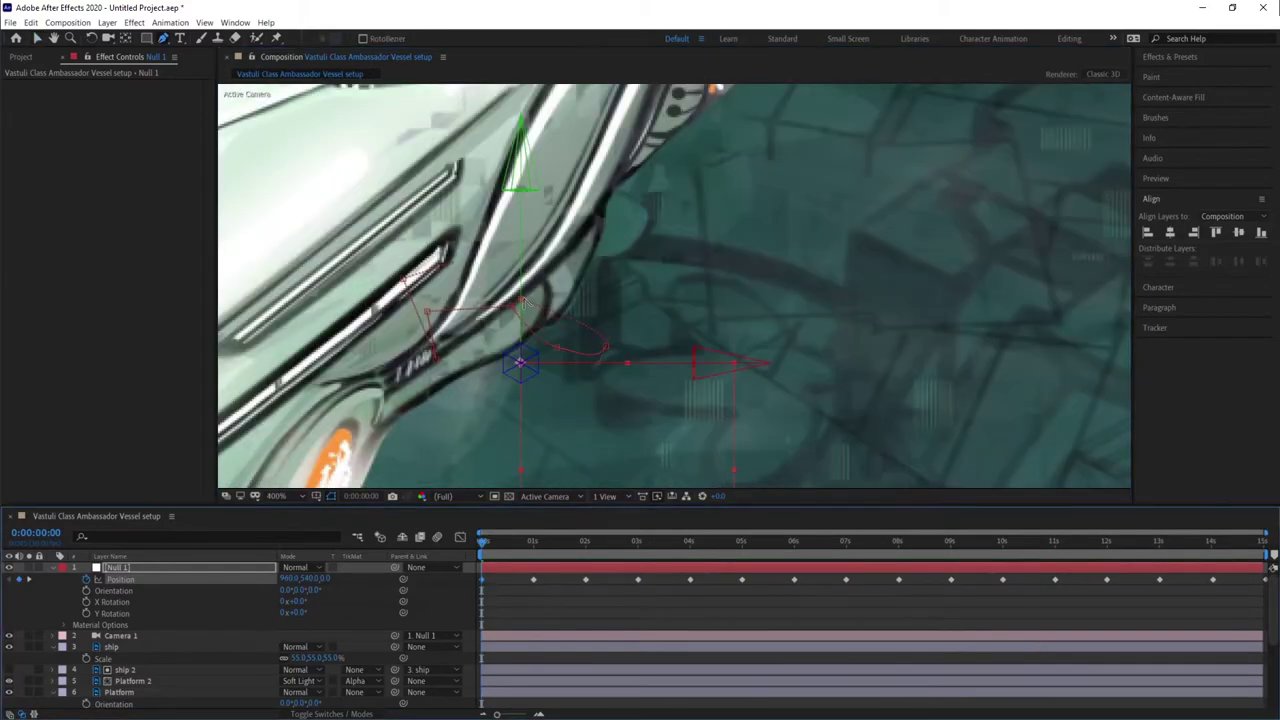
key("k")
key("k")
key("k")
key("k")
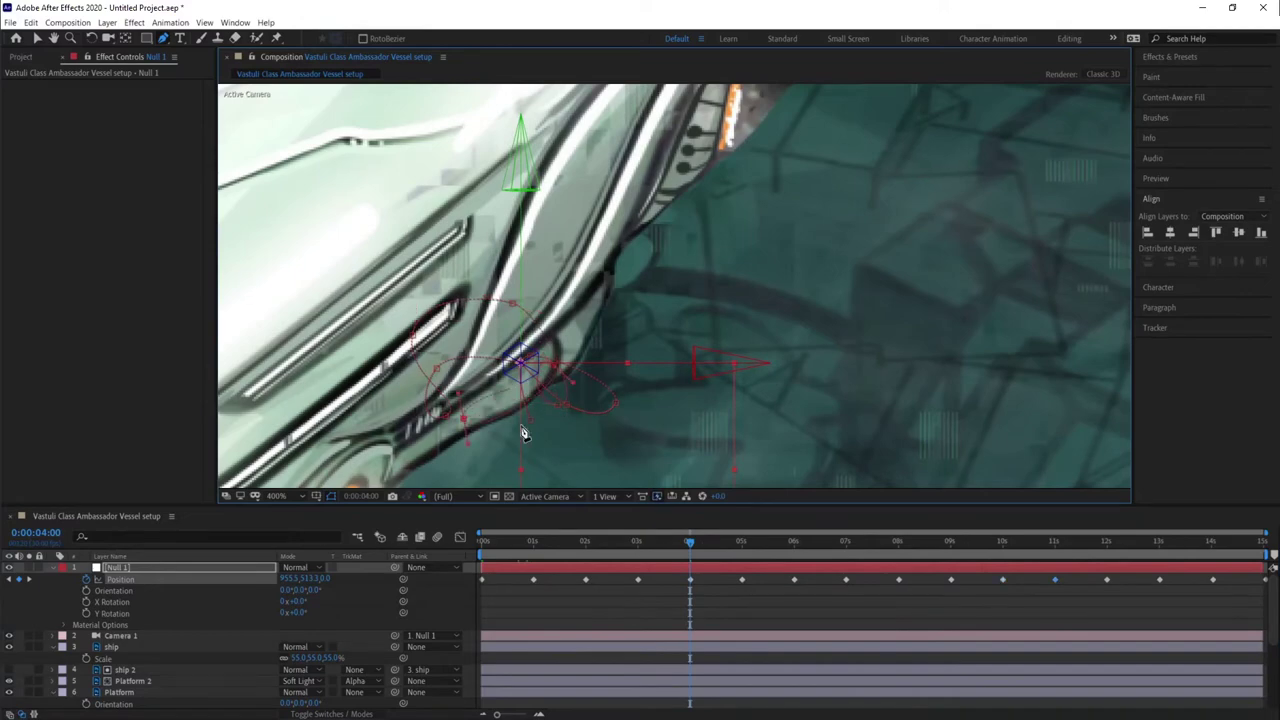
left_click_drag(690, 541, 881, 541)
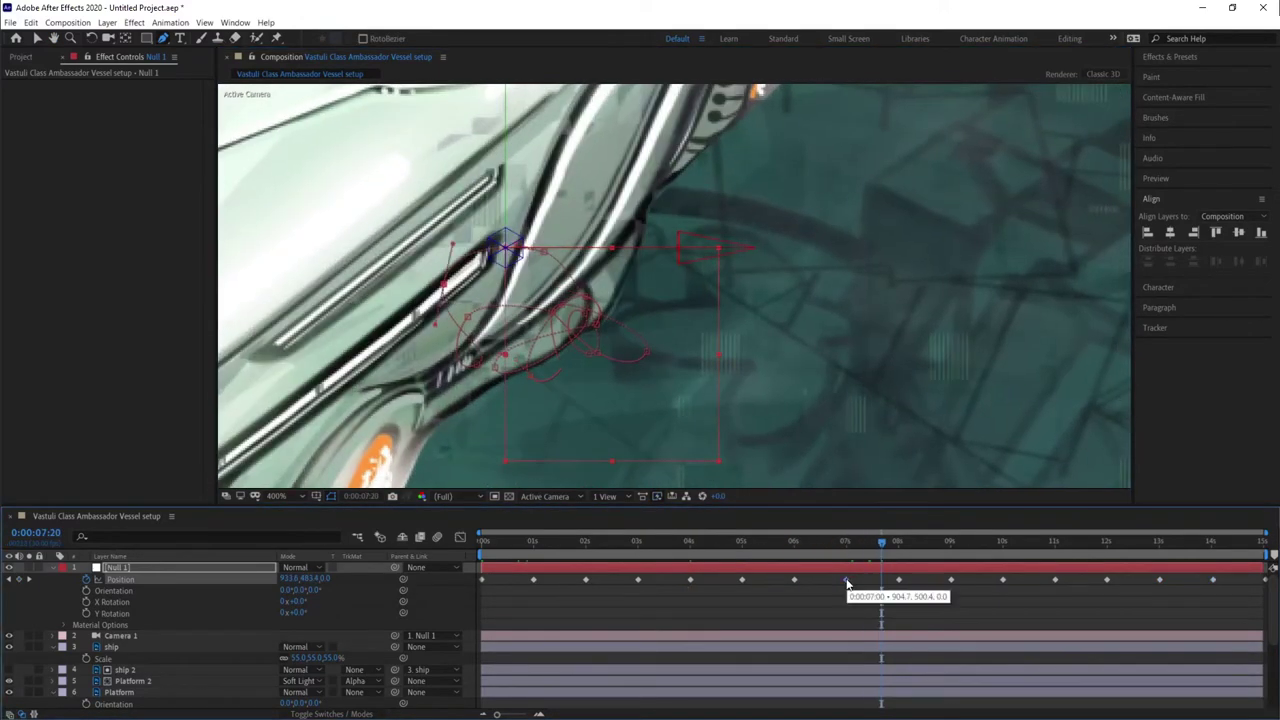
left_click(1213, 579)
key("Home")
scroll(657, 292, "down", 6)
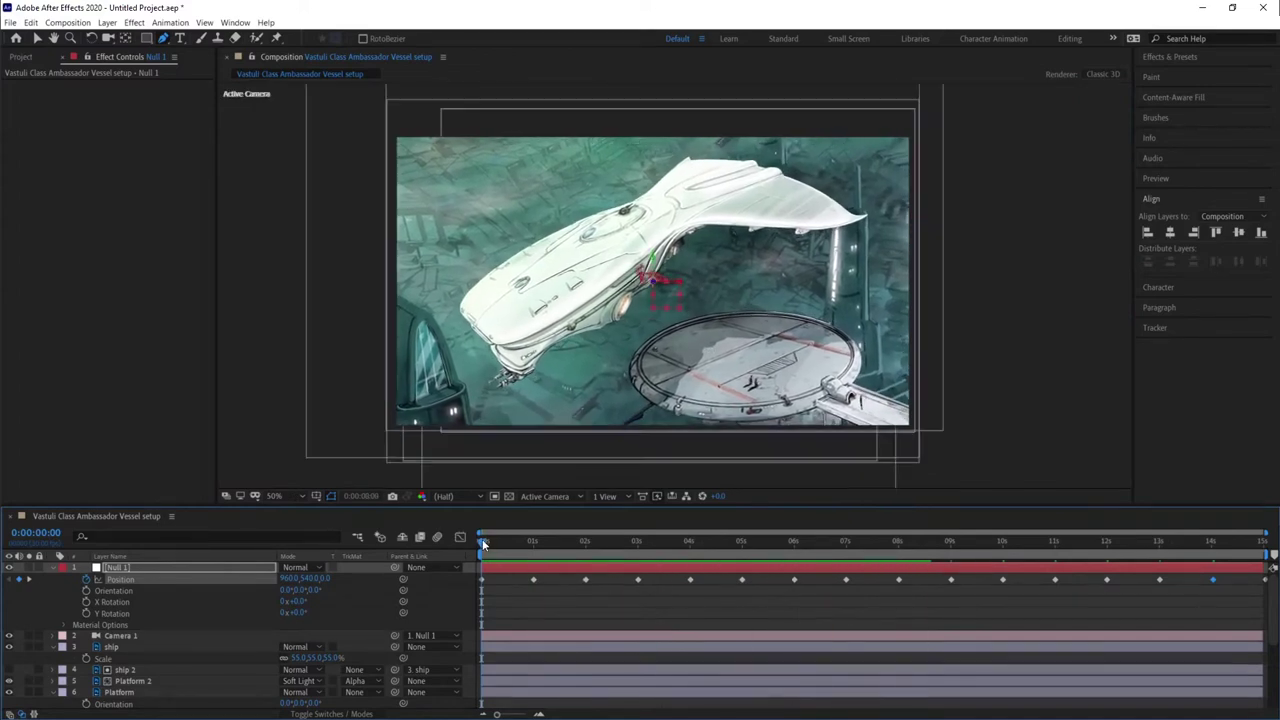
left_click(533, 541)
scroll(549, 277, "up", 6)
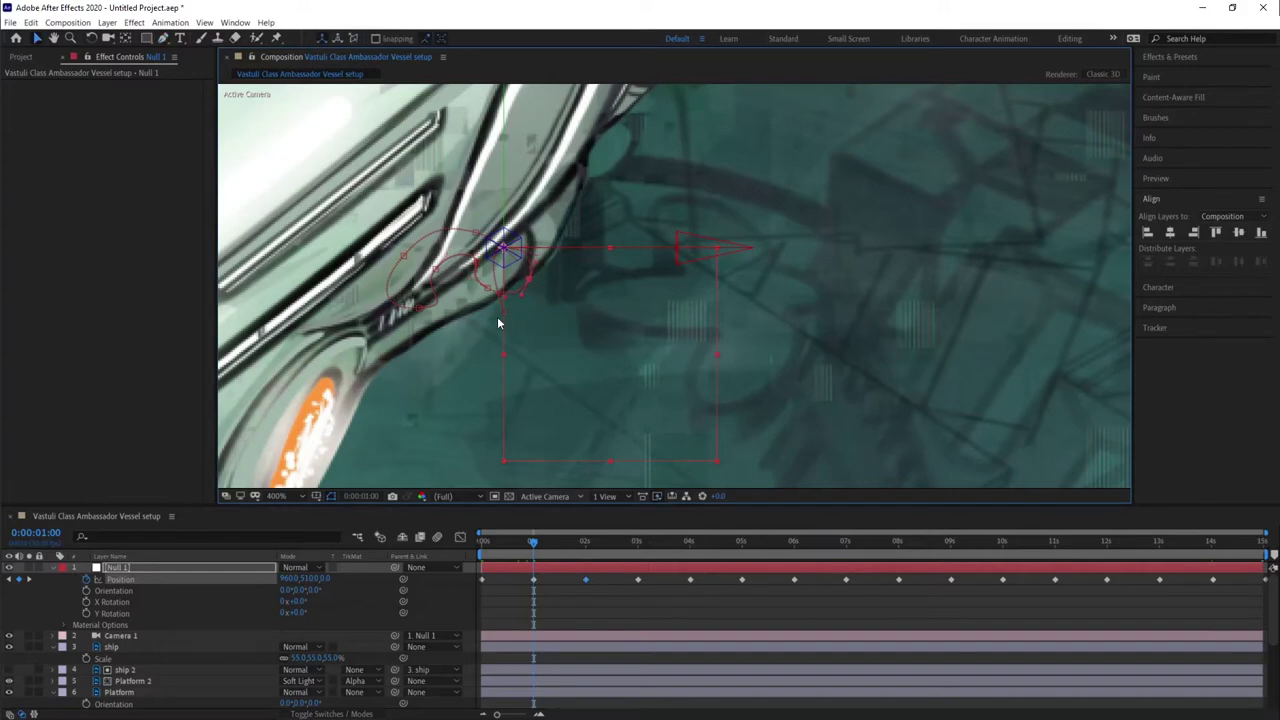
key("space")
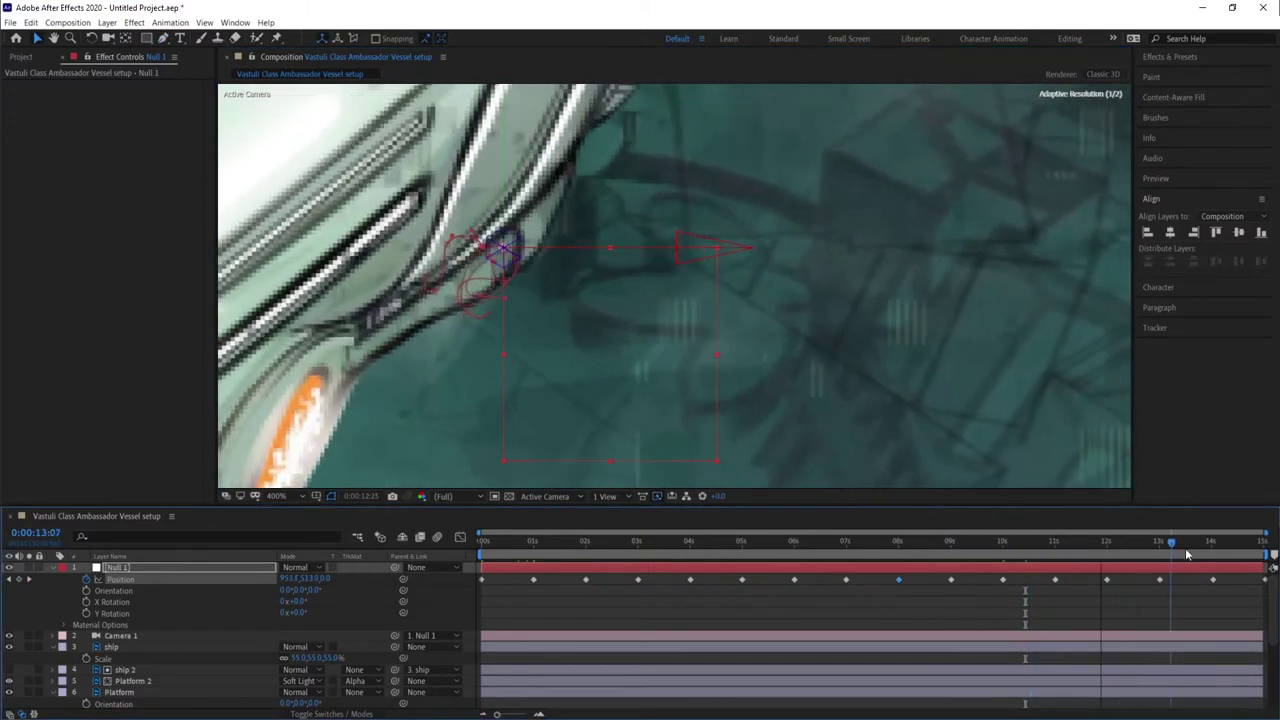
scroll(690, 316, "down", 6)
left_click(482, 540)
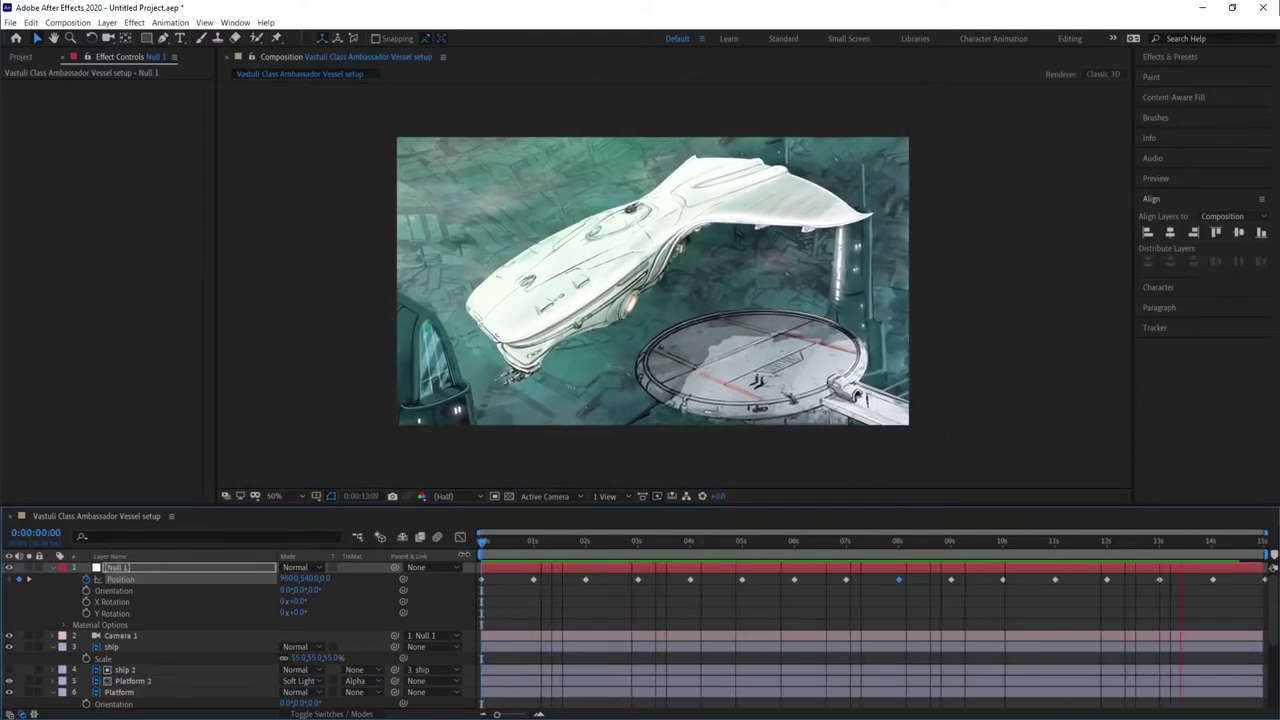
key("space")
key("u")
Step: Show the ship's Position keyframes and enter 2000 as the composition duration
left_click(525, 590)
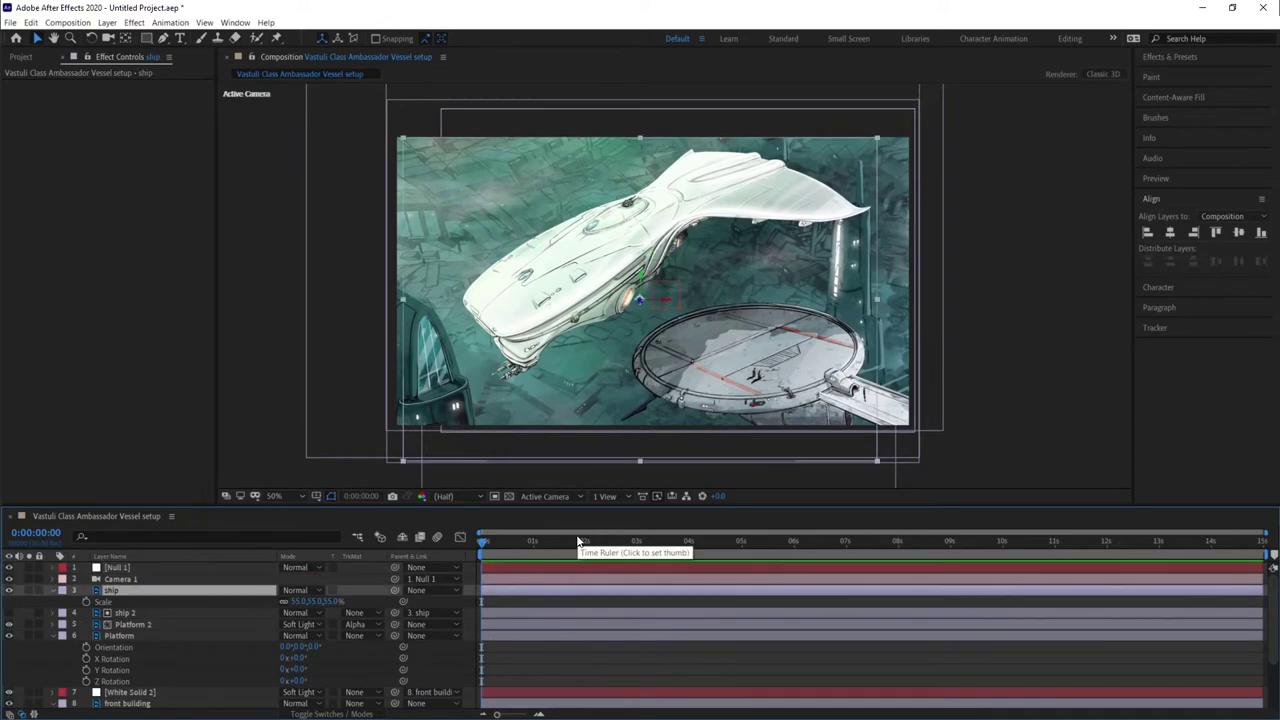
left_click_drag(575, 545, 903, 537)
key("p")
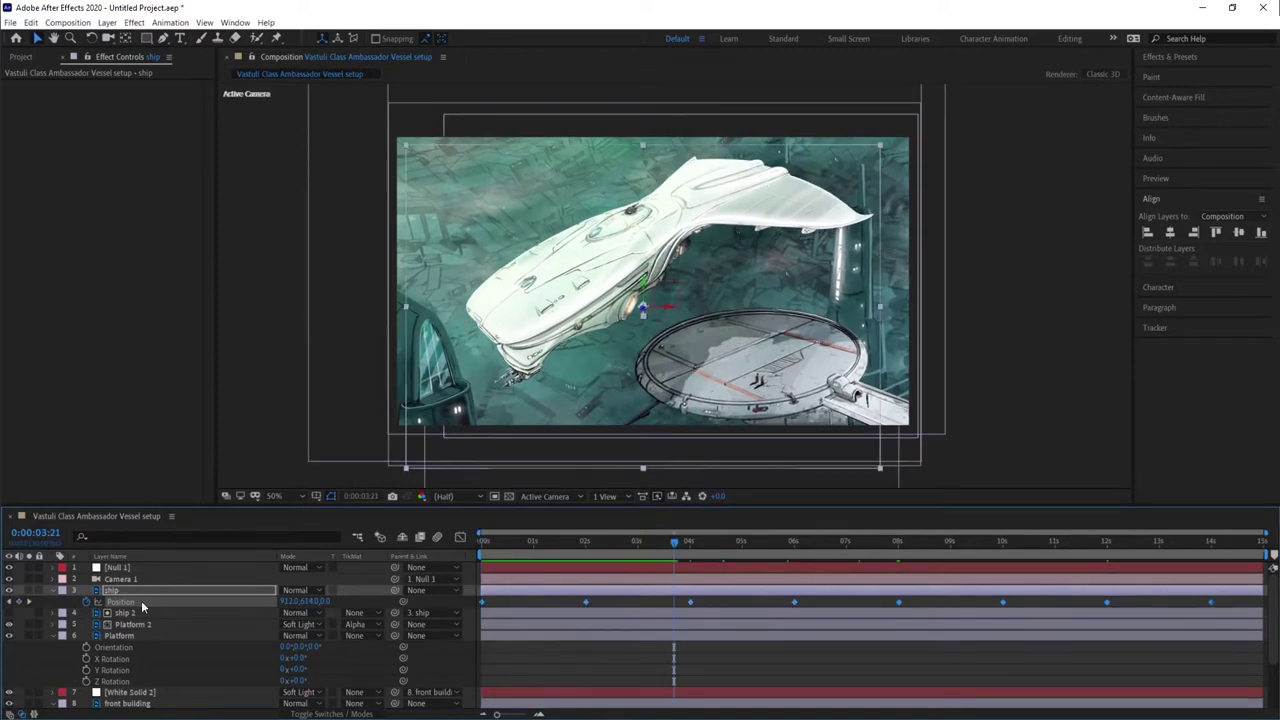
left_click(67, 22)
left_click(105, 52)
left_click(331, 337)
type("2000")
key("Return")
Step: Preview the lengthened ship animation around the 14–16 second mark
left_click(1003, 545)
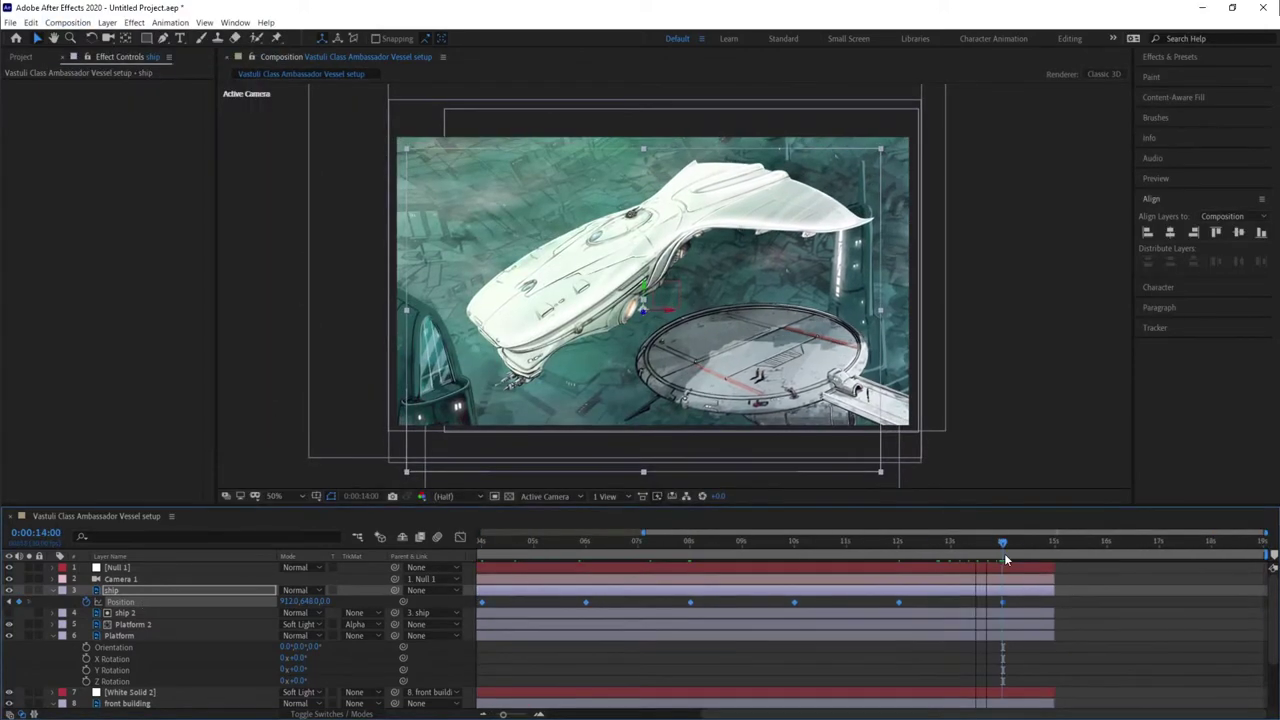
left_click(1108, 545)
left_click(538, 714)
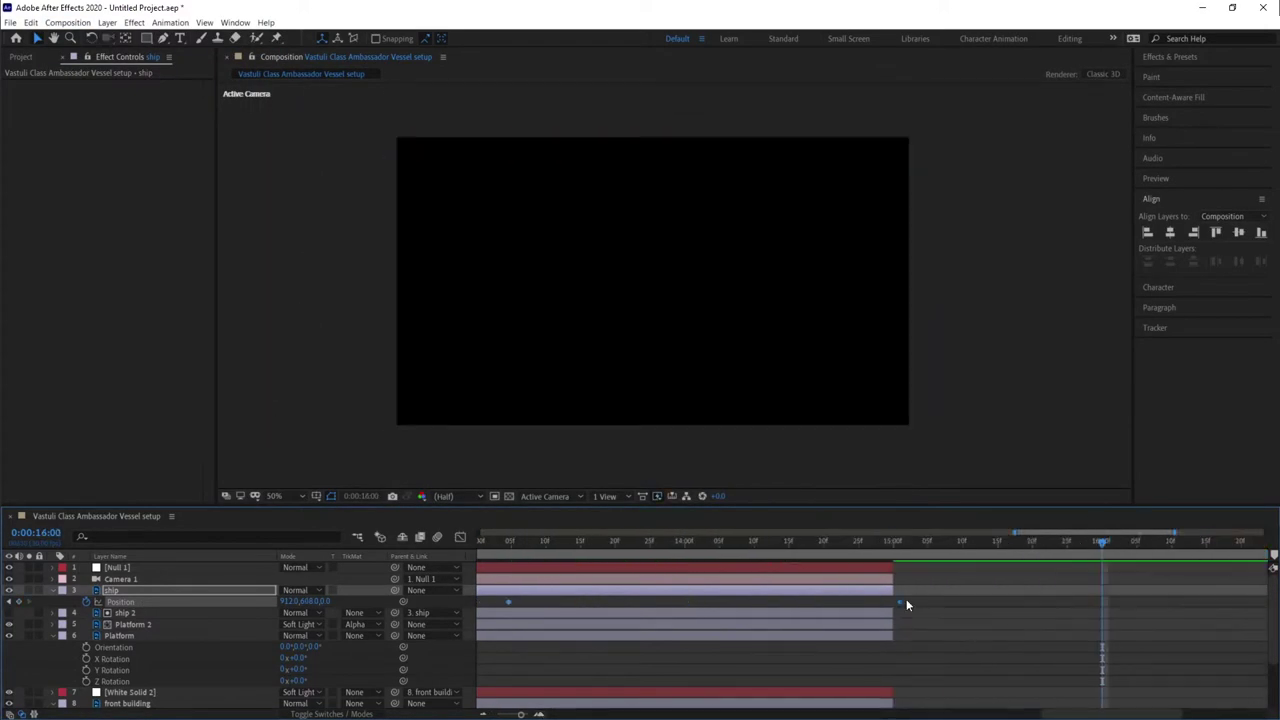
key("space")
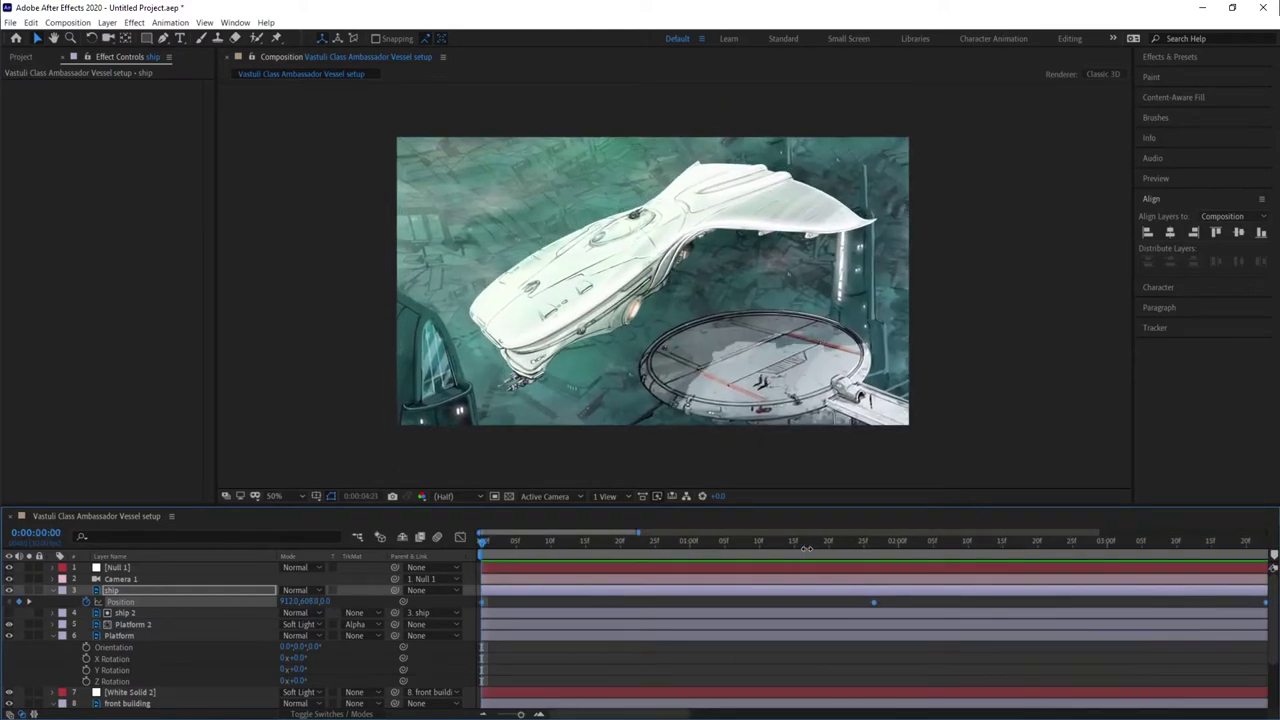
left_click(483, 714)
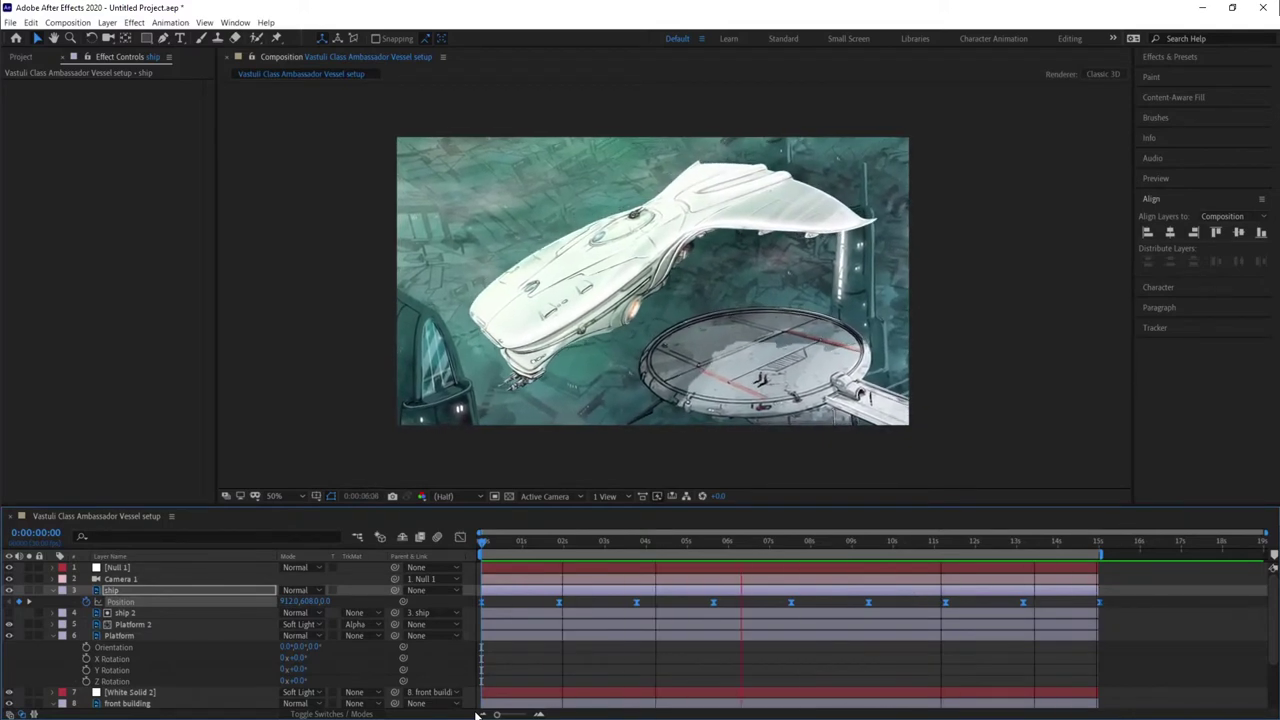
key("space")
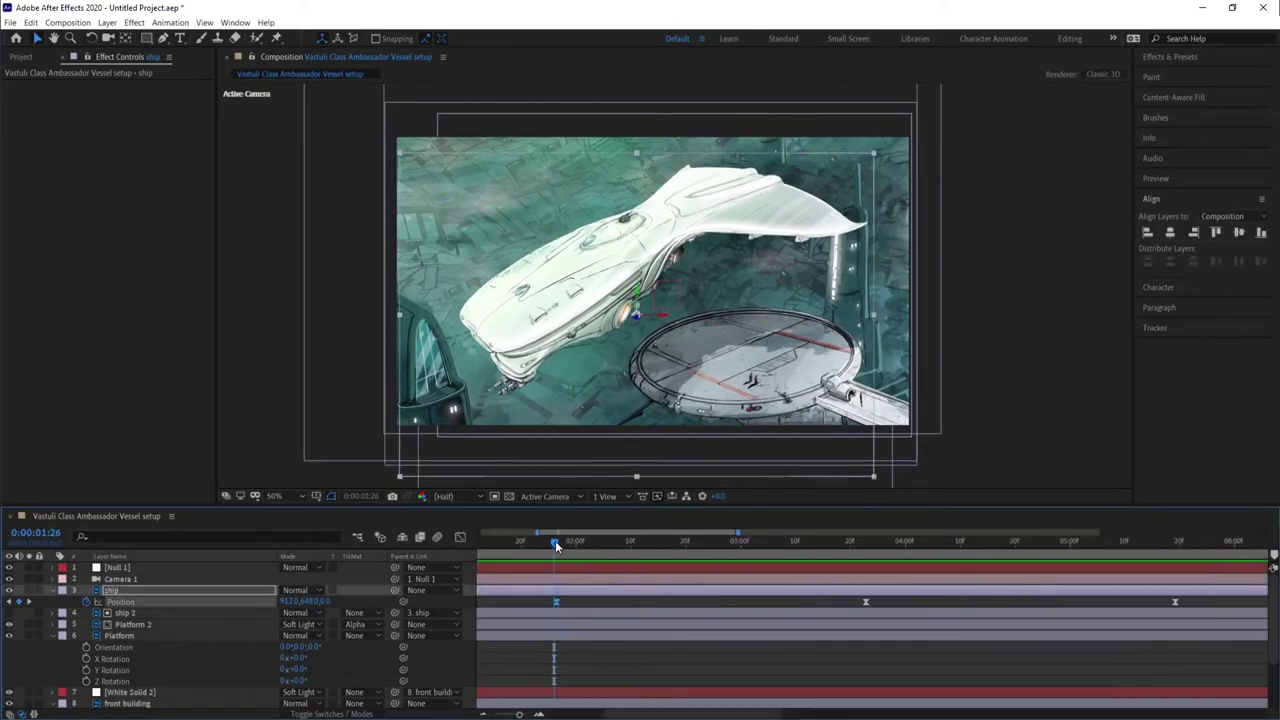
Step: Marquee-select the ship's surplus later Position keyframes across the 0–19 second timeline
left_click_drag(1115, 597, 781, 612)
scroll(533, 580, "up", 3)
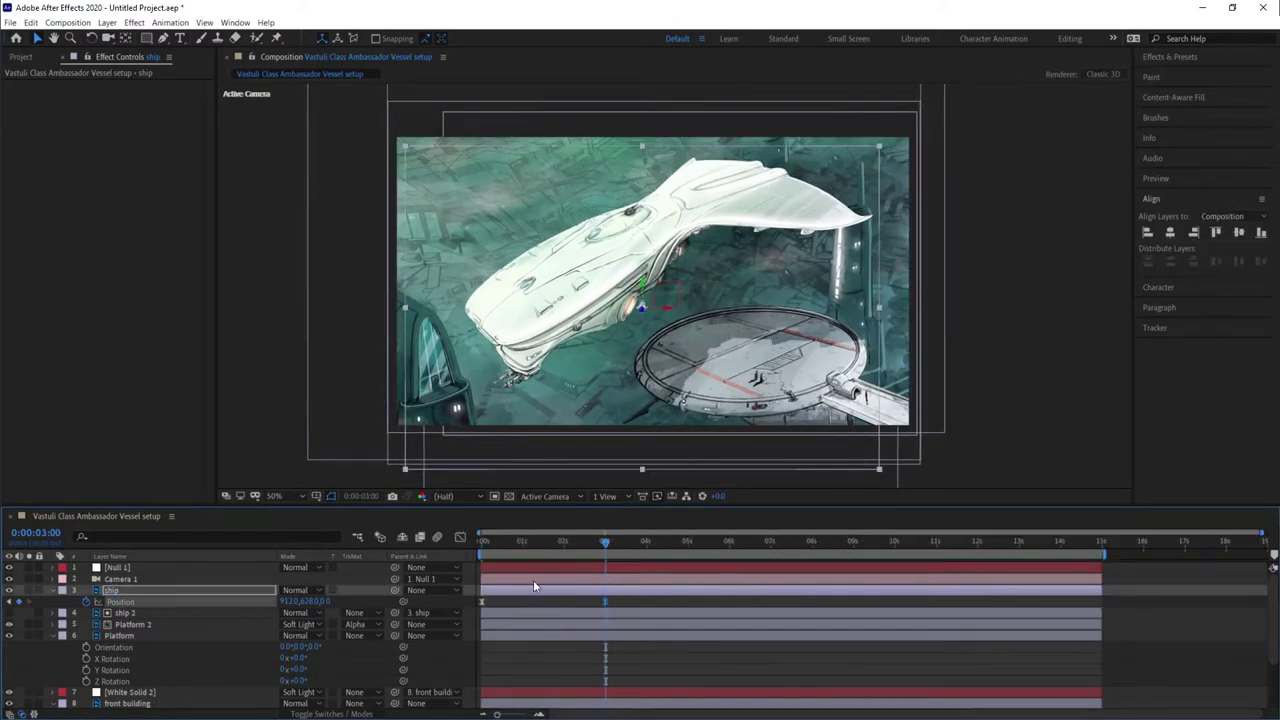
left_click_drag(940, 716, 1048, 664)
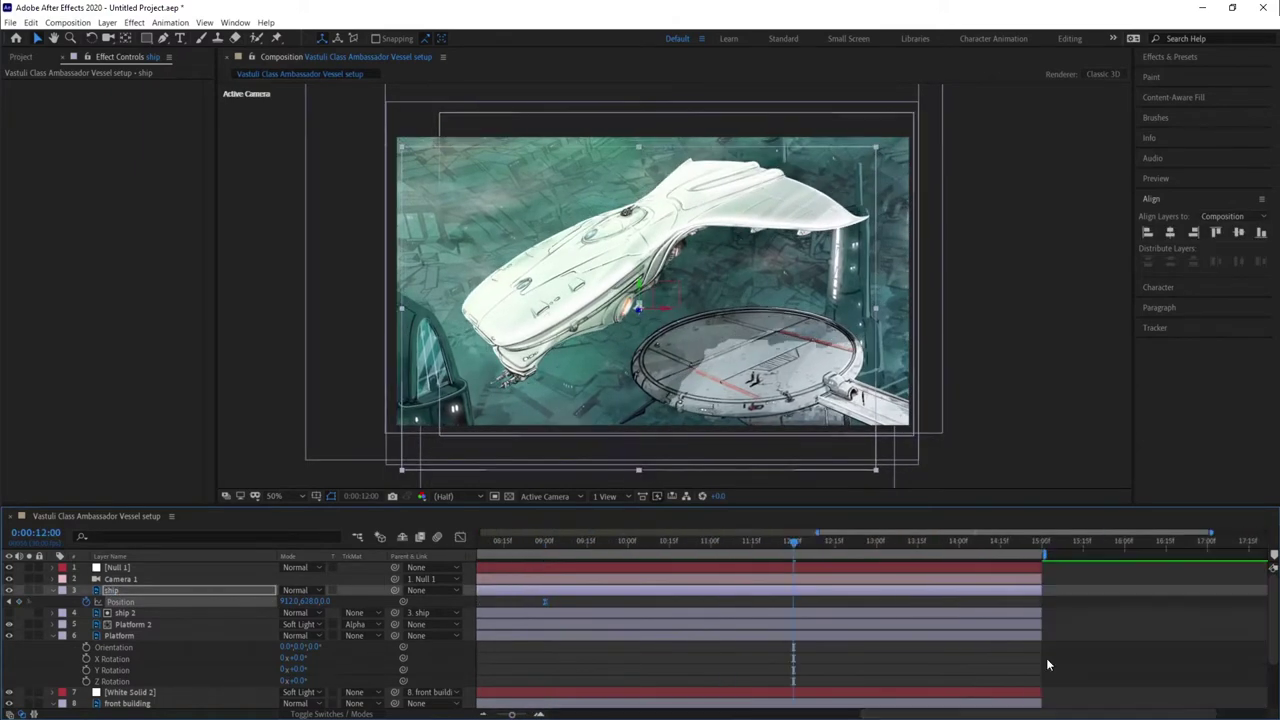
left_click(483, 716)
key("Page_Up")
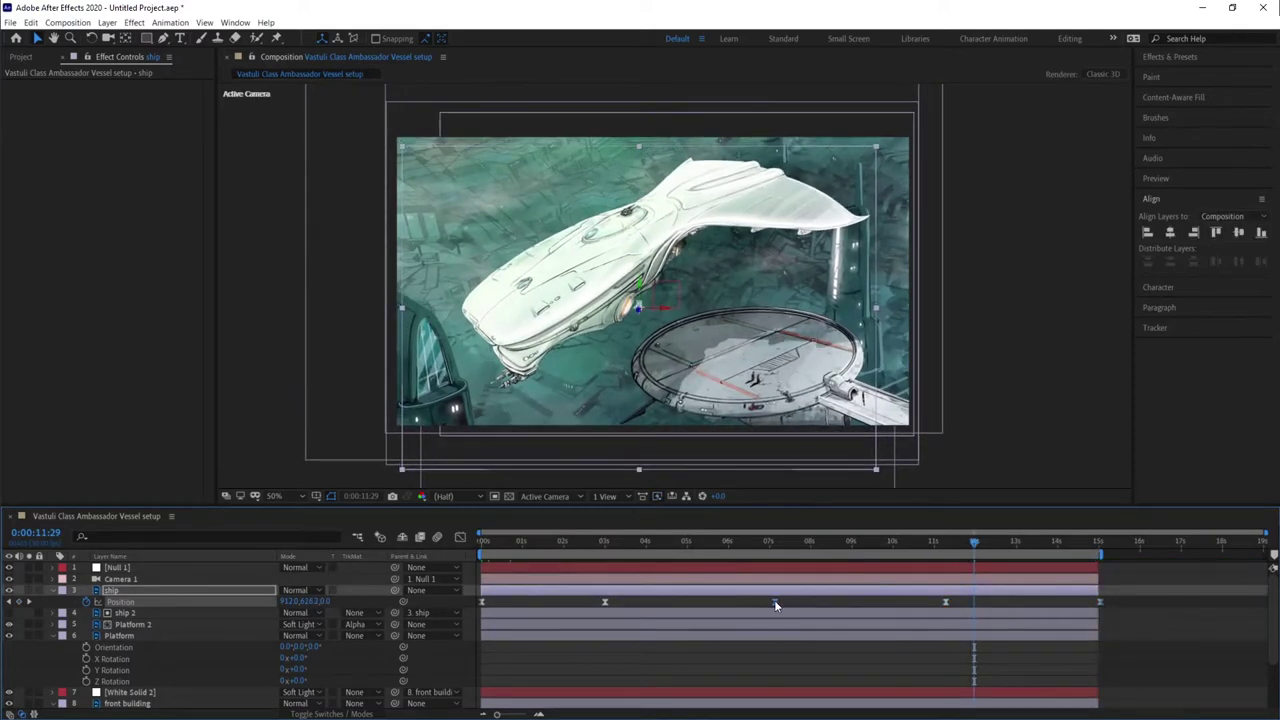
left_click(622, 541)
scroll(632, 546, "up", 4)
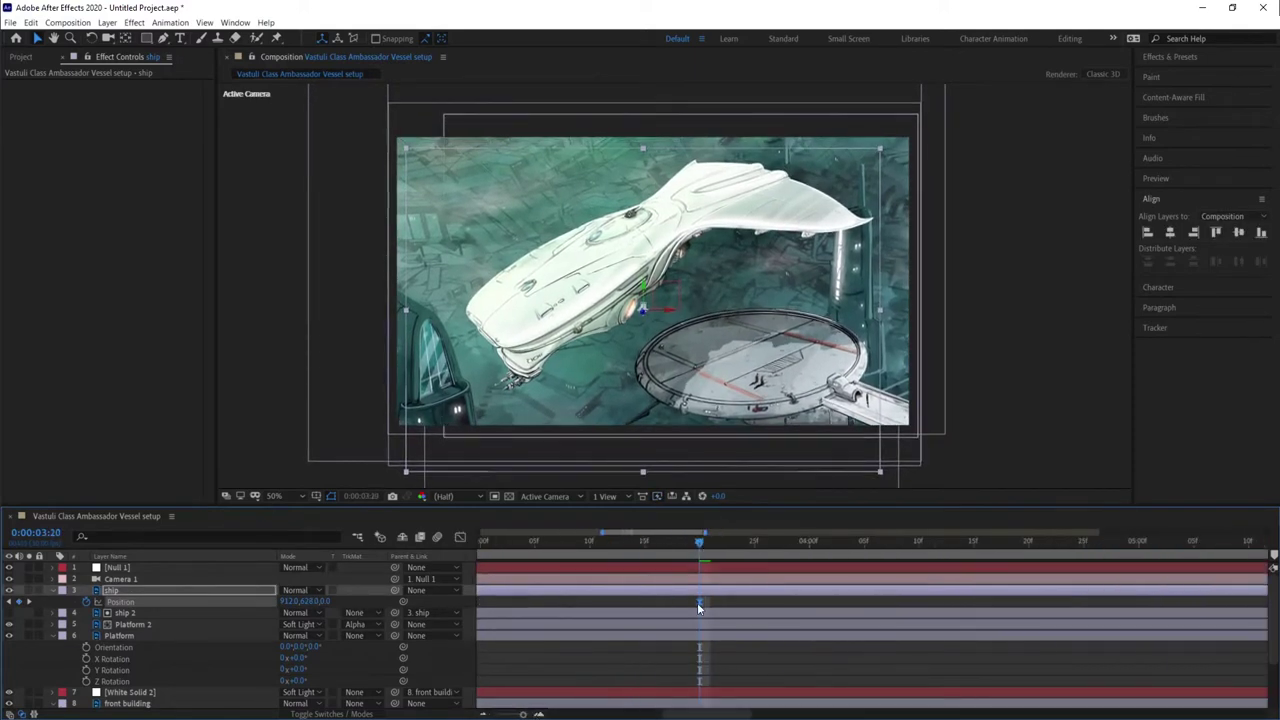
scroll(697, 602, "down", 5)
key("Home")
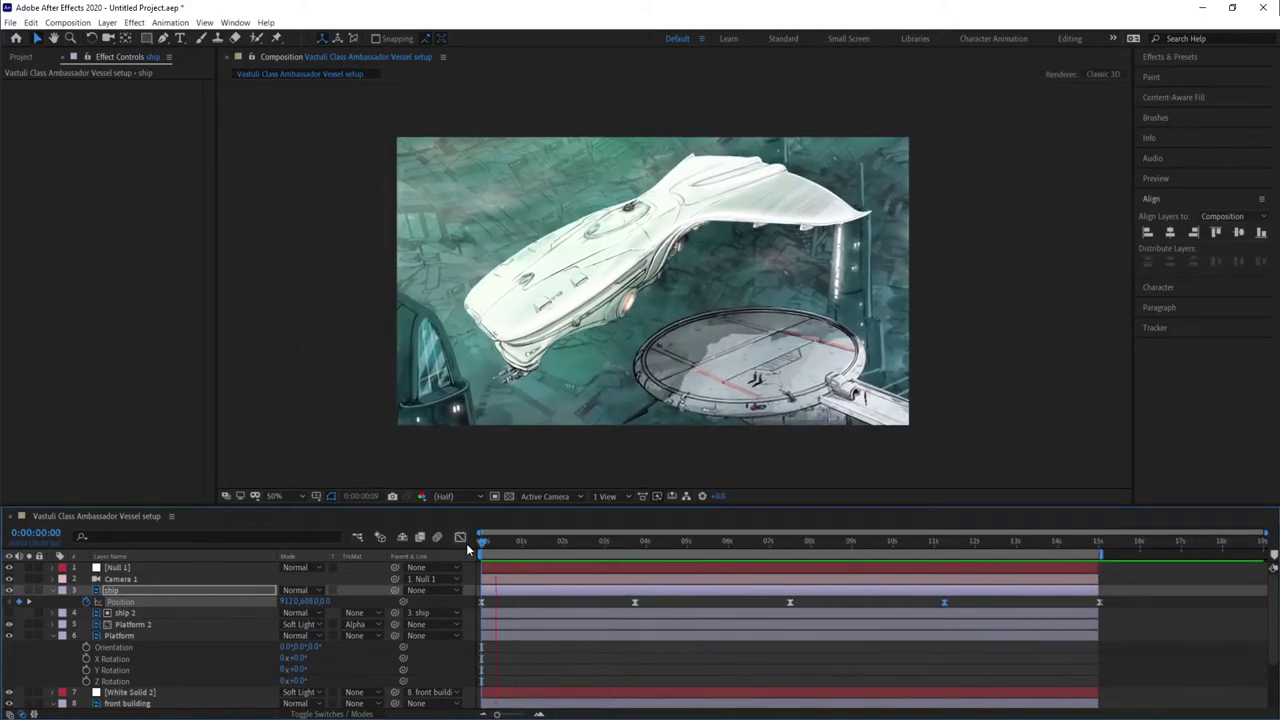
Step: In the ship Position speed graph, drag influence handles into speed spikes near 142 px/sec at the keyframes
left_click(460, 538)
left_click(460, 538)
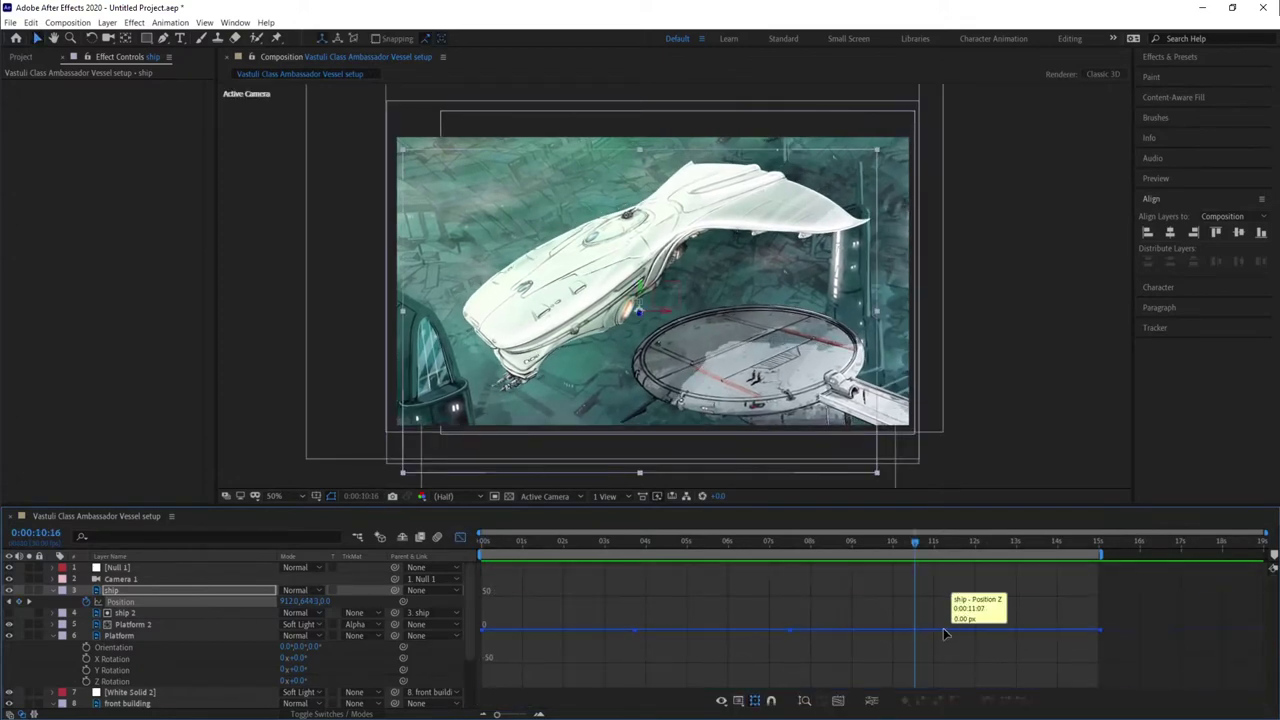
left_click_drag(944, 607, 944, 630)
left_click(791, 631)
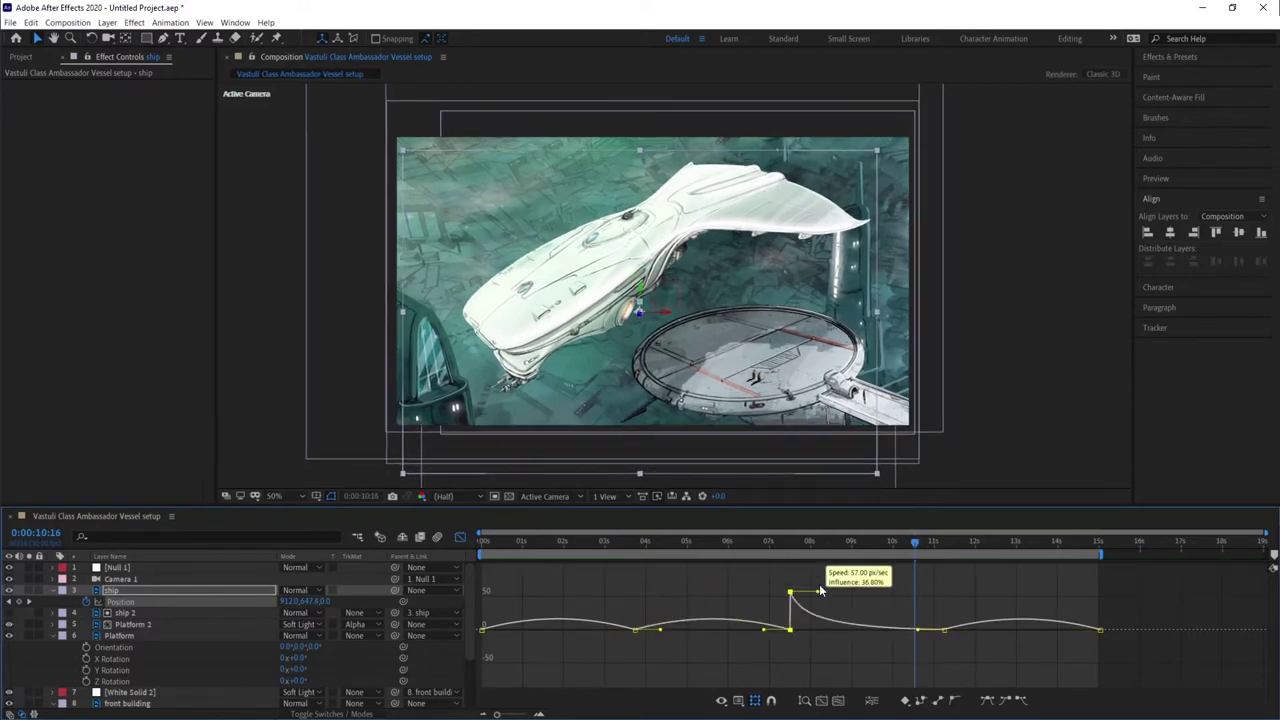
left_click_drag(820, 591, 820, 563)
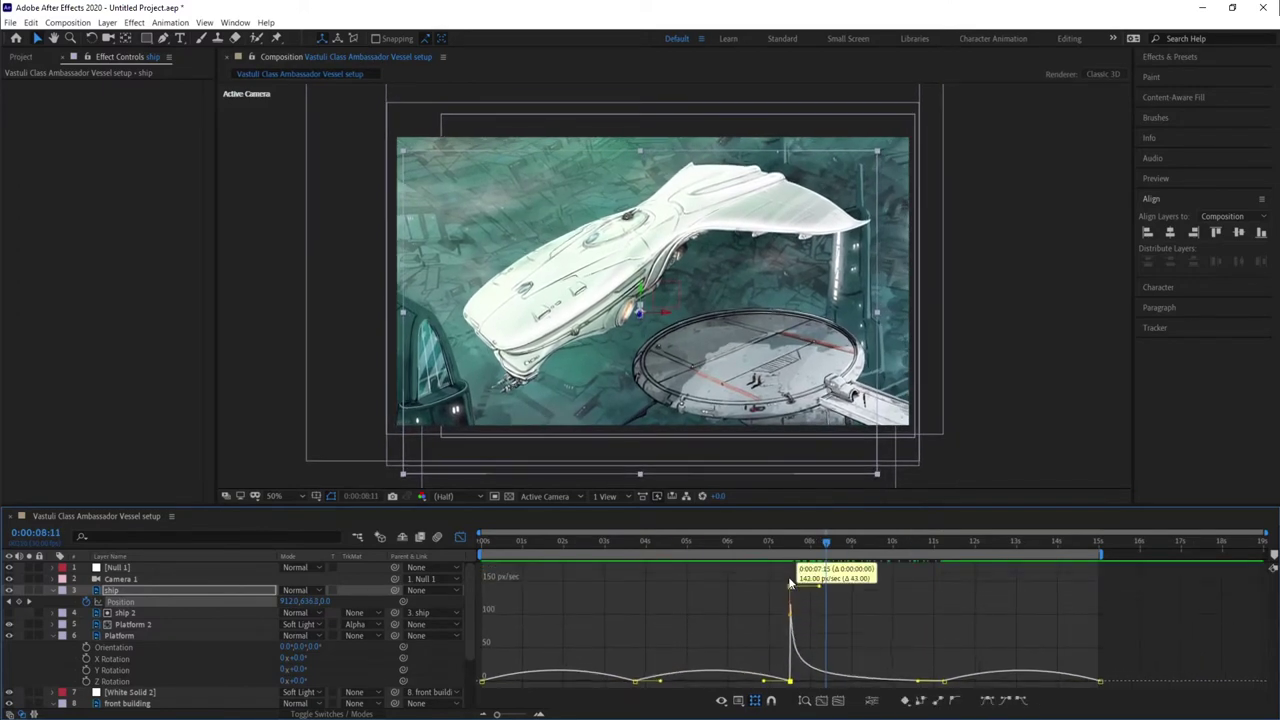
key("Home")
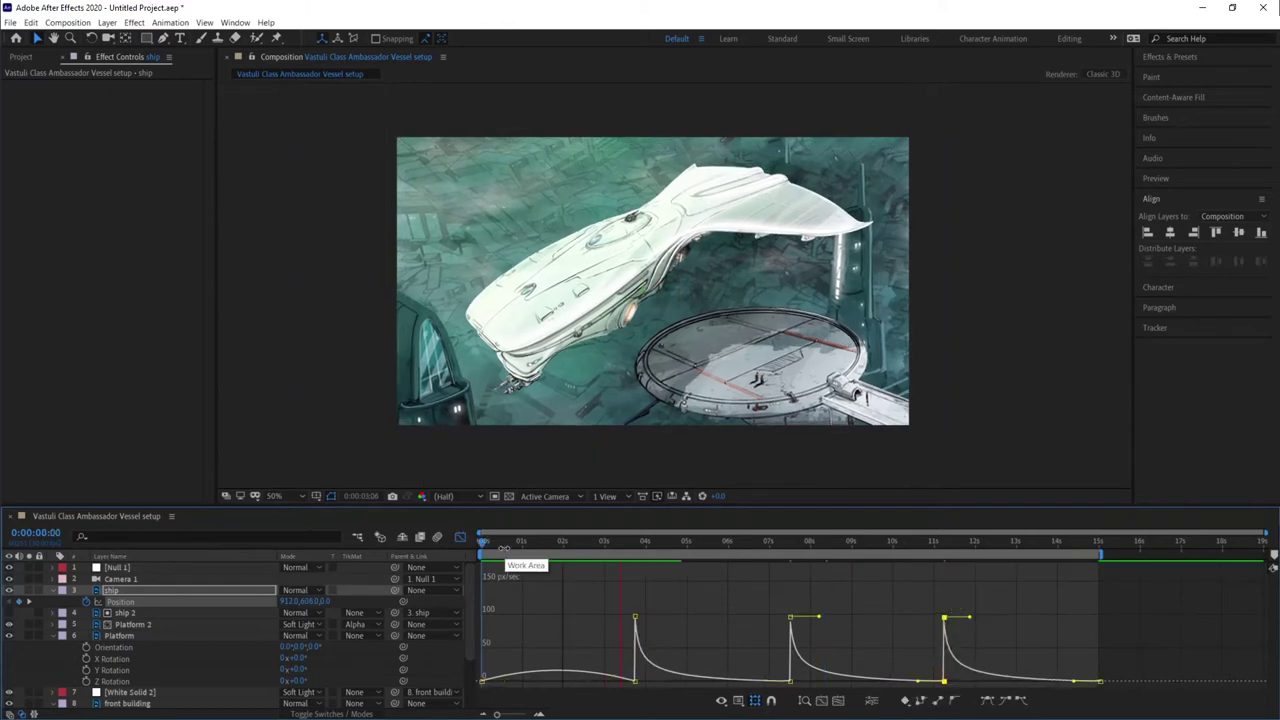
left_click(460, 537)
Step: Add a new white solid above ship 2 at about 7:14 and zoom in on the glowing lights
left_click(128, 614)
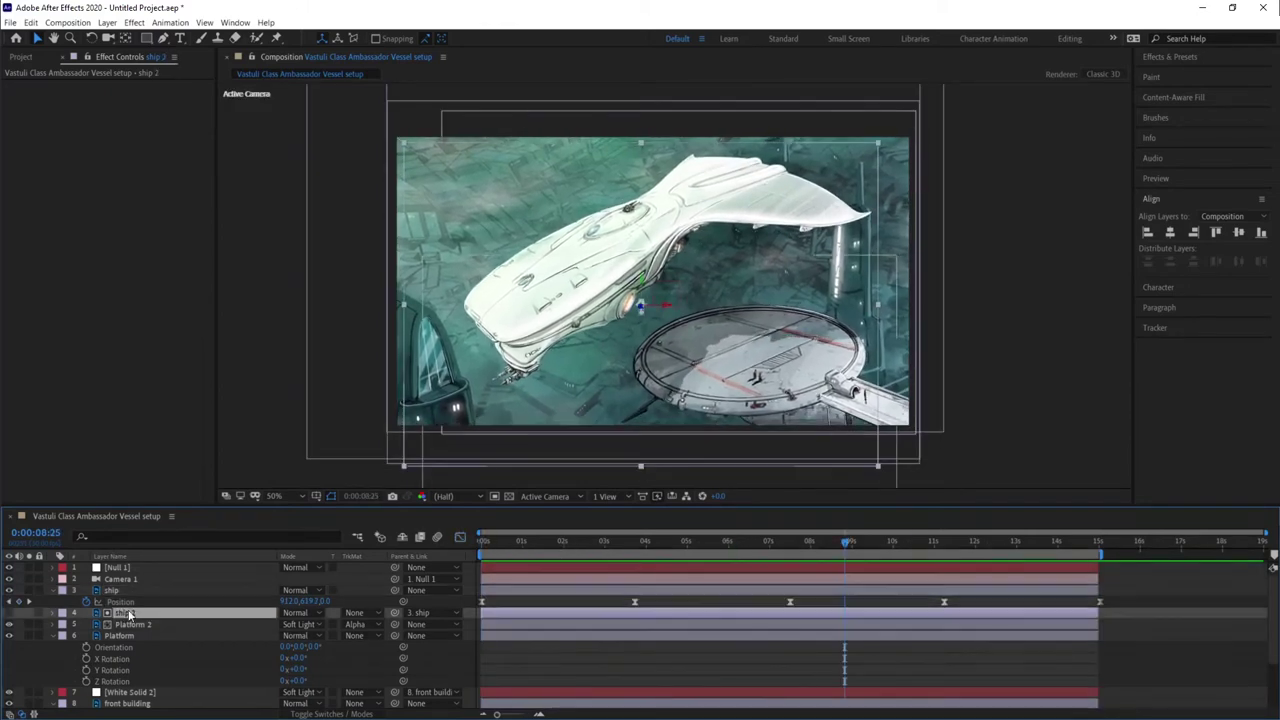
left_click_drag(849, 545, 791, 572)
key("ctrl+y")
key("Return")
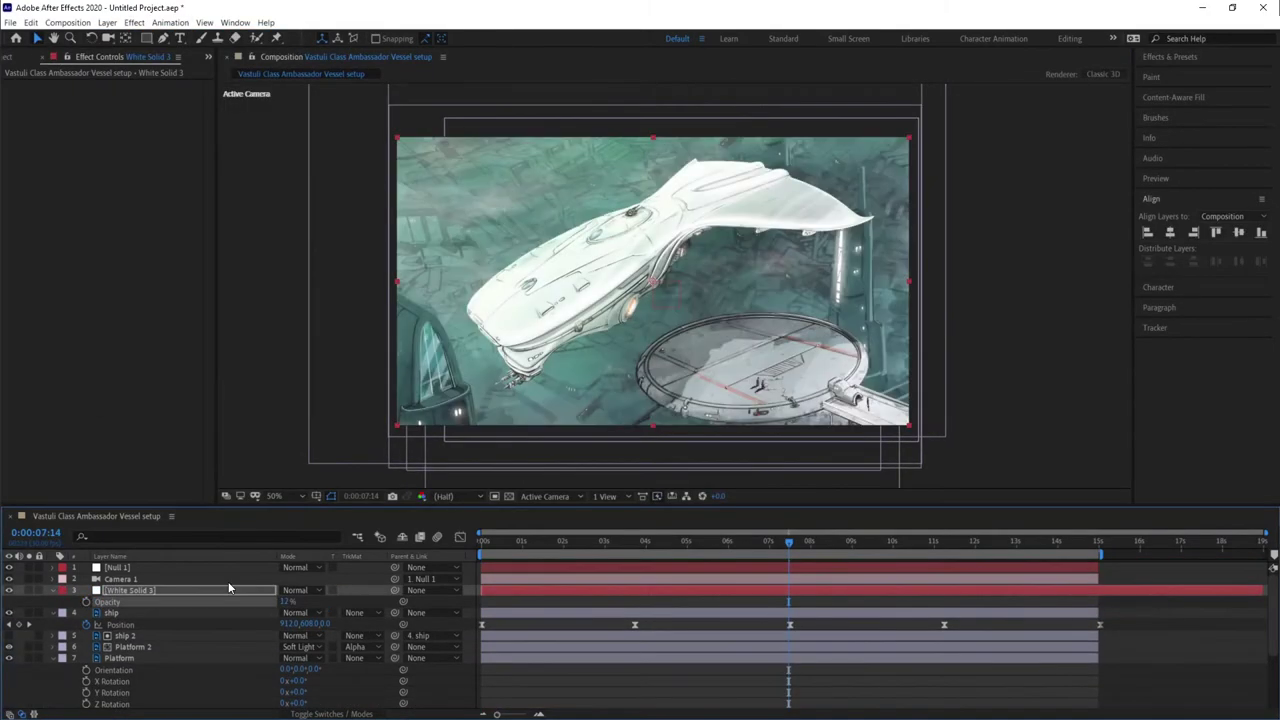
key("period")
key("period")
left_click_drag(524, 370, 507, 284)
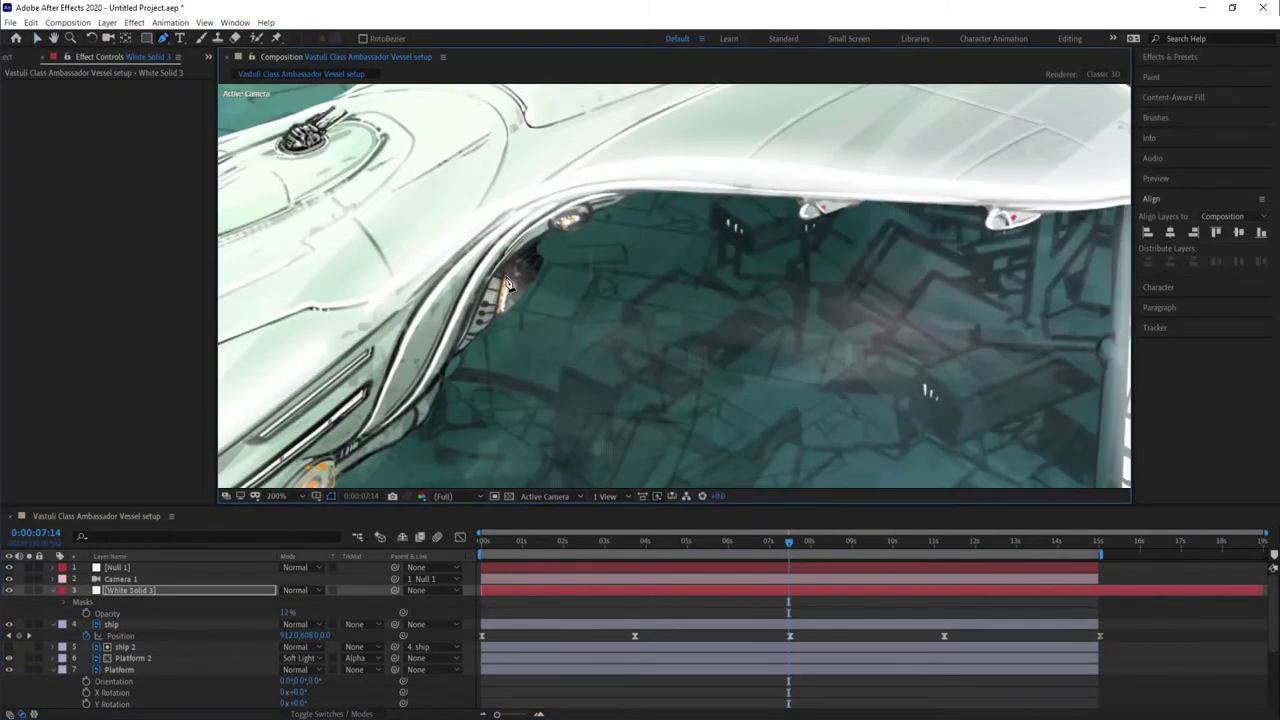
left_click_drag(571, 235, 620, 276)
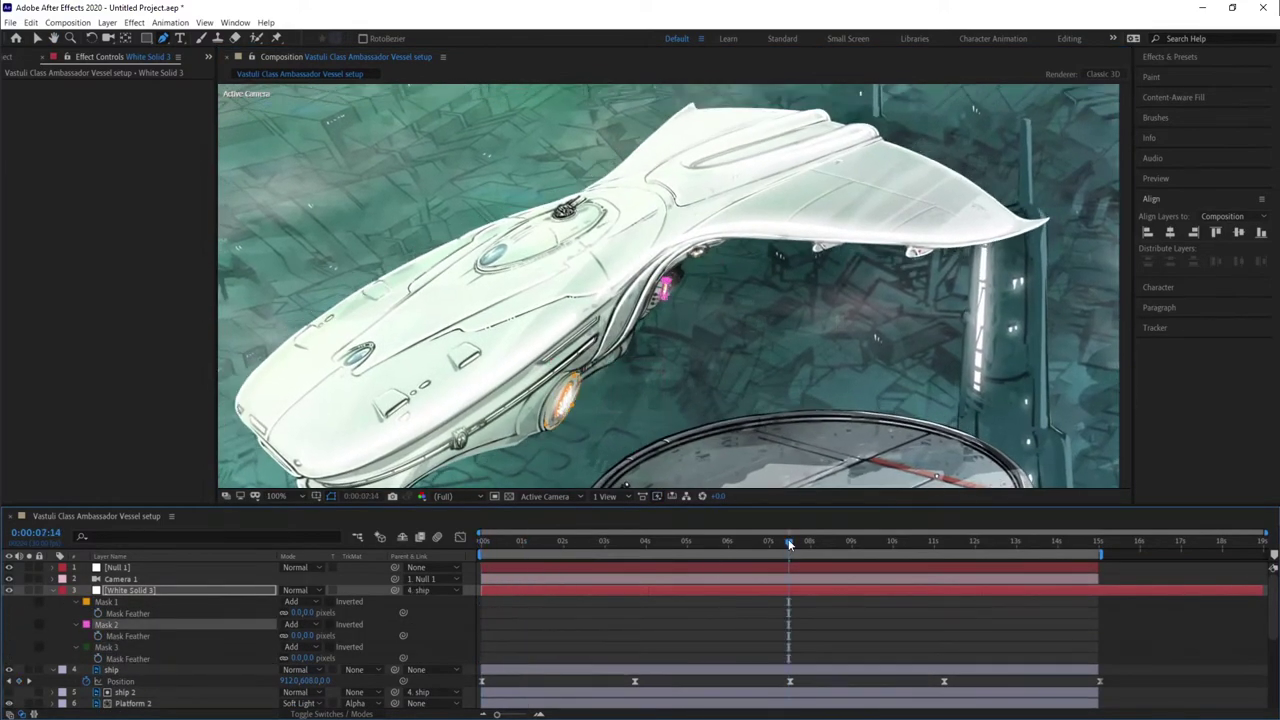
Step: Set starting Mask Feather keyframes on all three masks at frame 0, then move to 3 seconds
left_click_drag(789, 543, 483, 545)
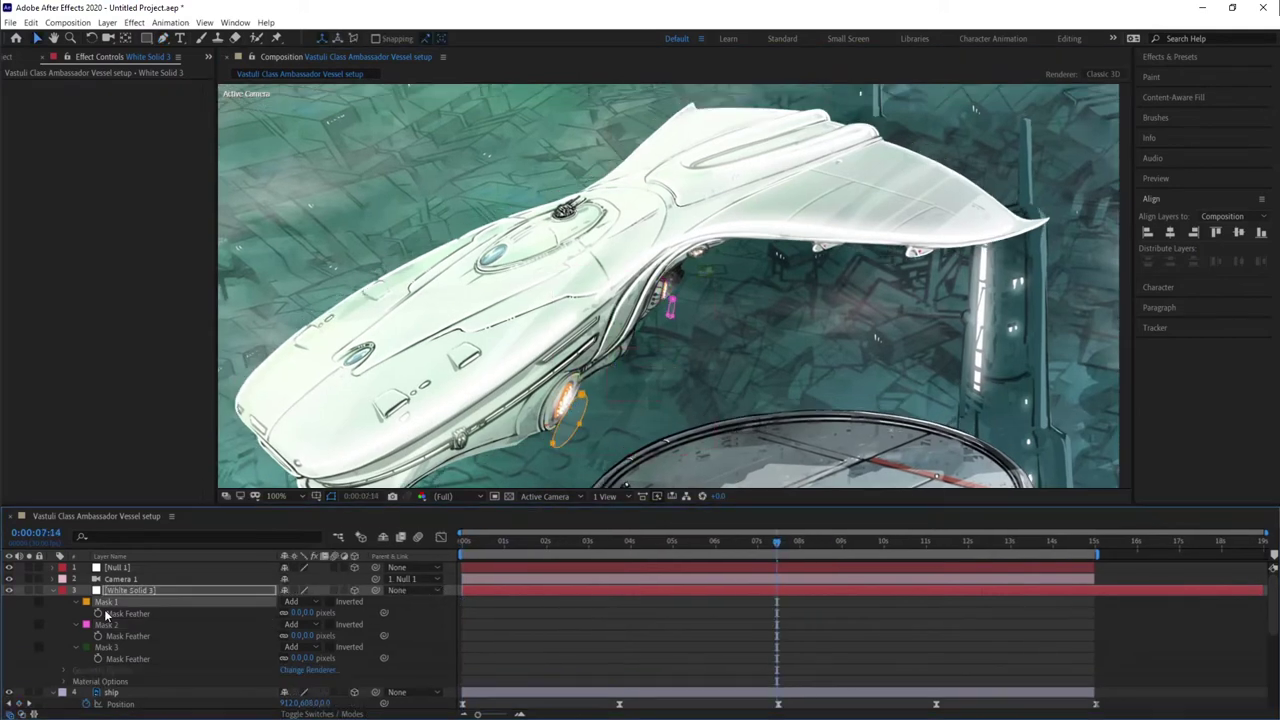
key("Home")
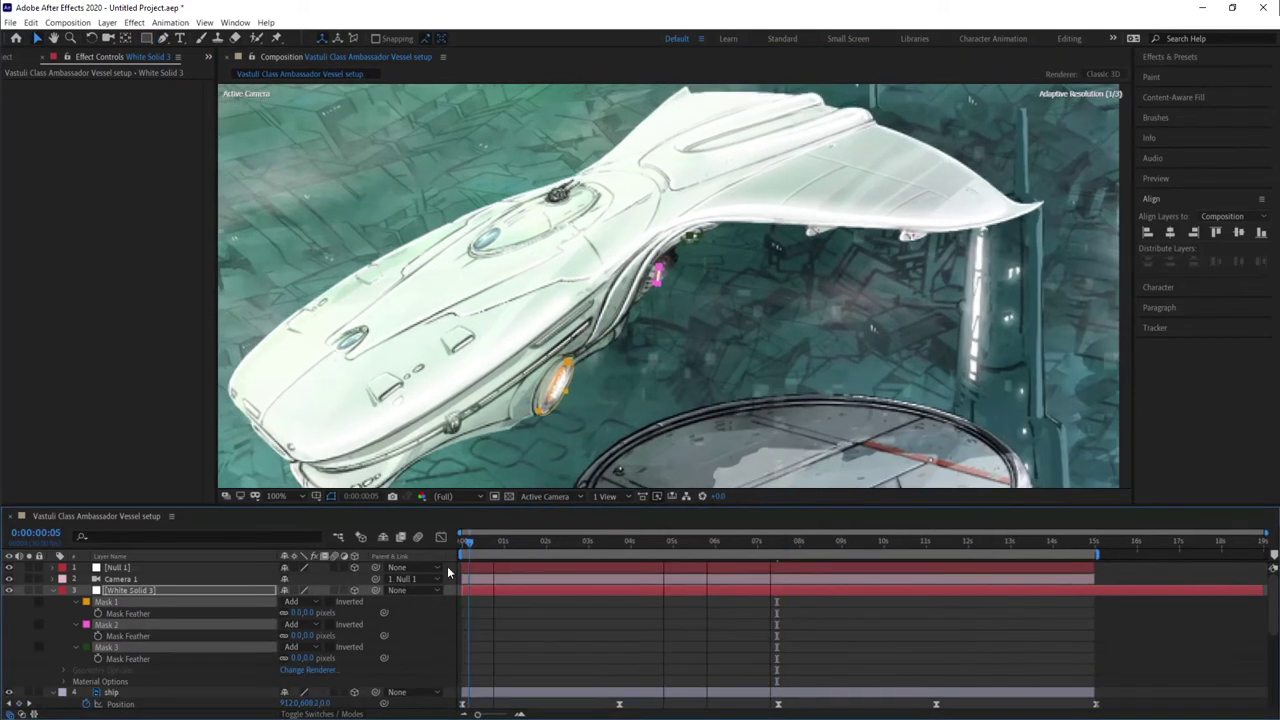
key("alt+shift+f")
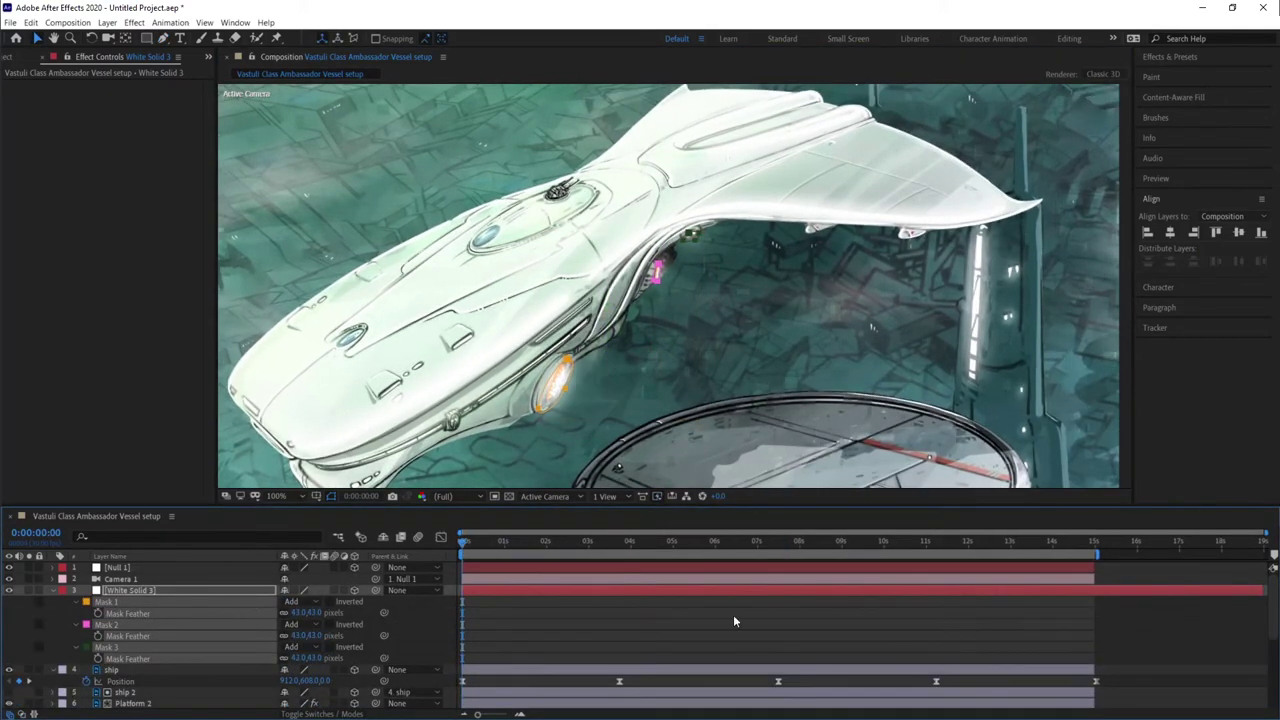
scroll(650, 300, "up", 4)
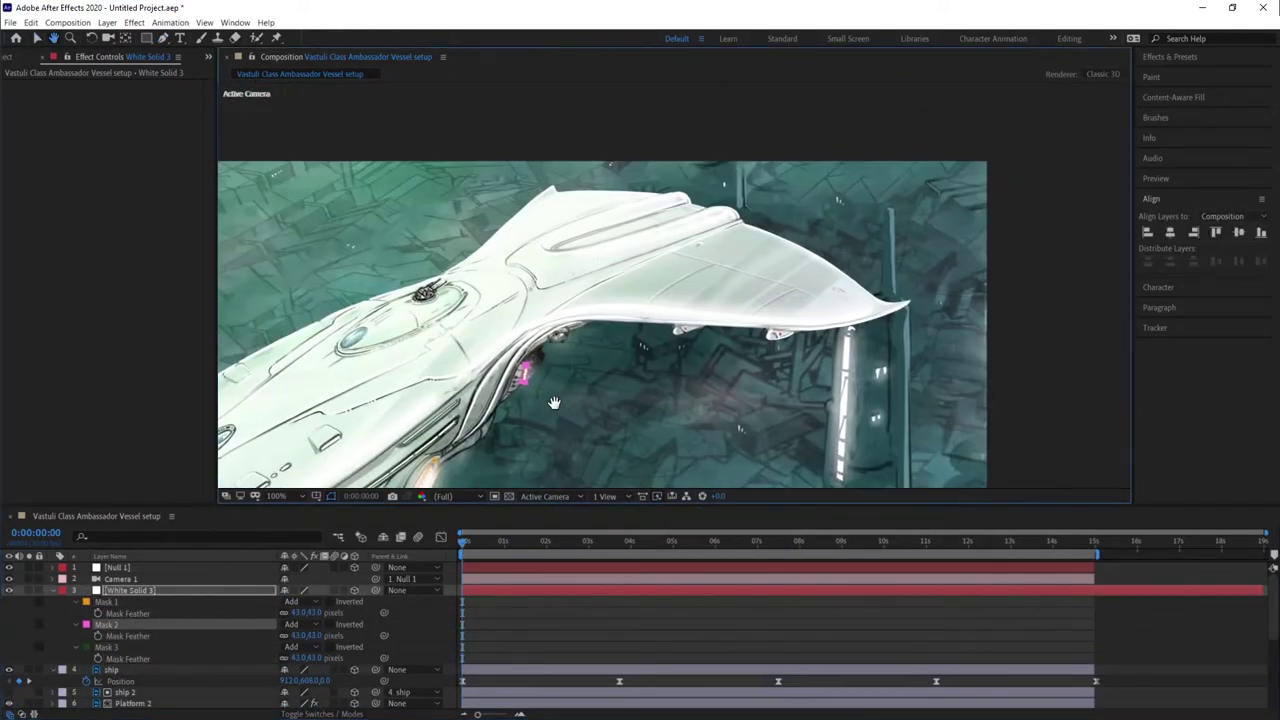
scroll(640, 352, "down", 4)
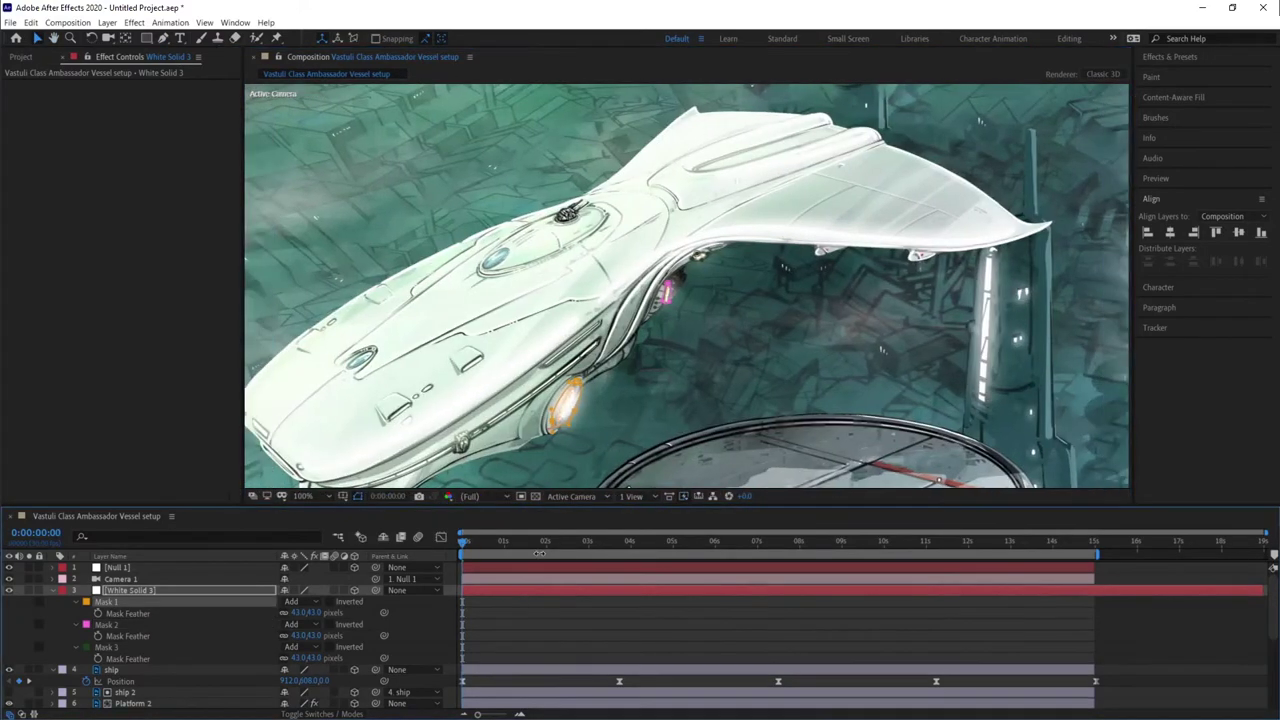
left_click_drag(464, 541, 604, 540)
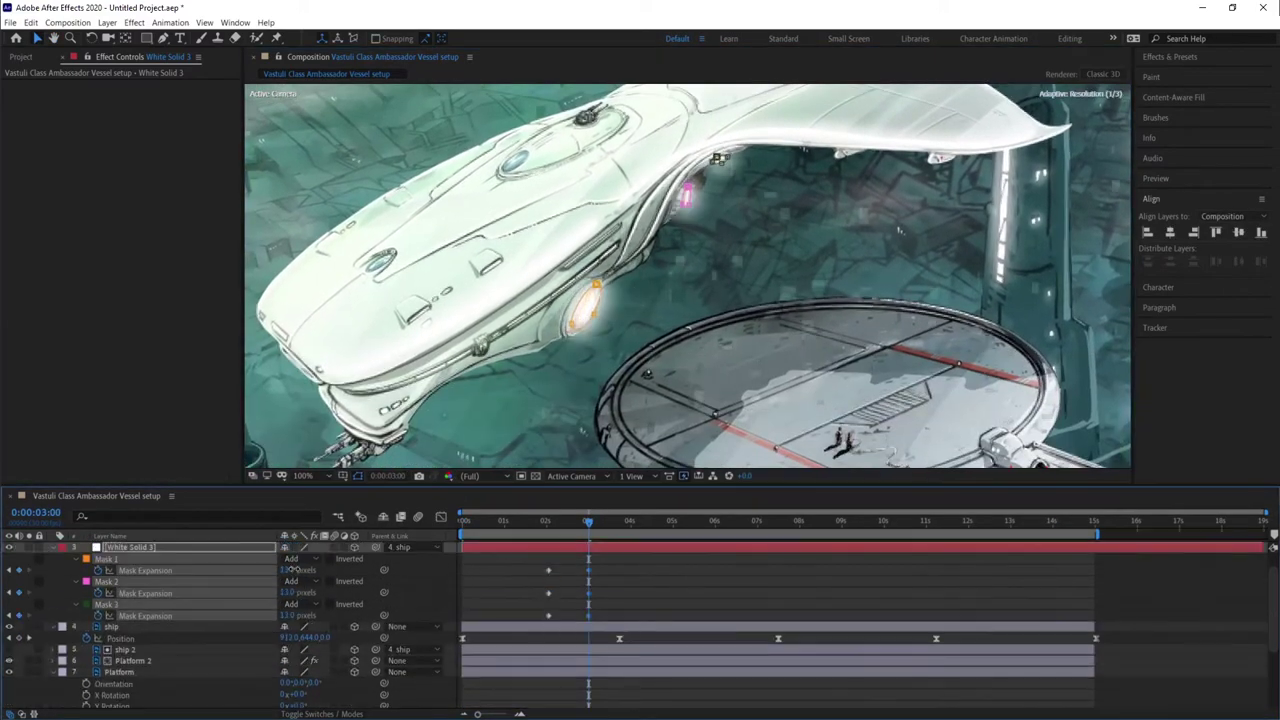
Step: Preview the pulsing mask expansion from 3 to about 9 seconds on a zoomed timeline
left_click_drag(588, 521, 843, 521)
scroll(598, 568, "up", 3)
left_click(590, 520)
scroll(657, 527, "left", 3)
key("space")
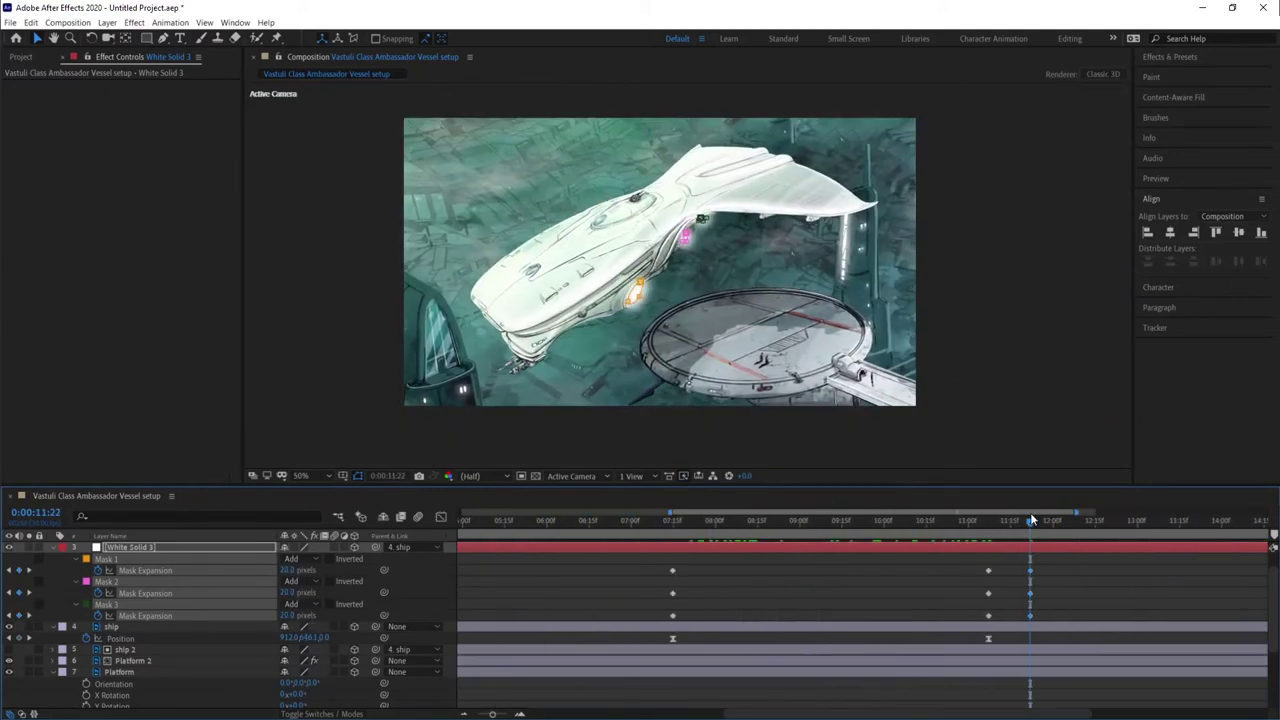
left_click_drag(1030, 518, 802, 547)
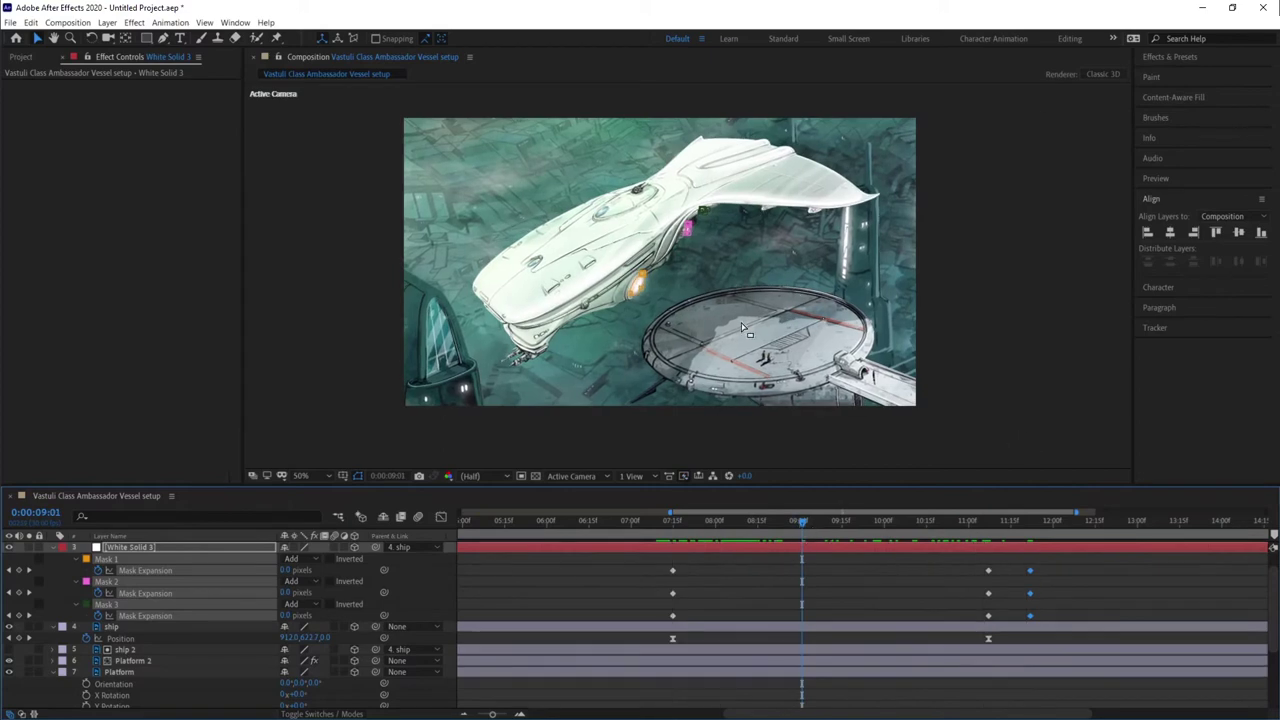
key("minus")
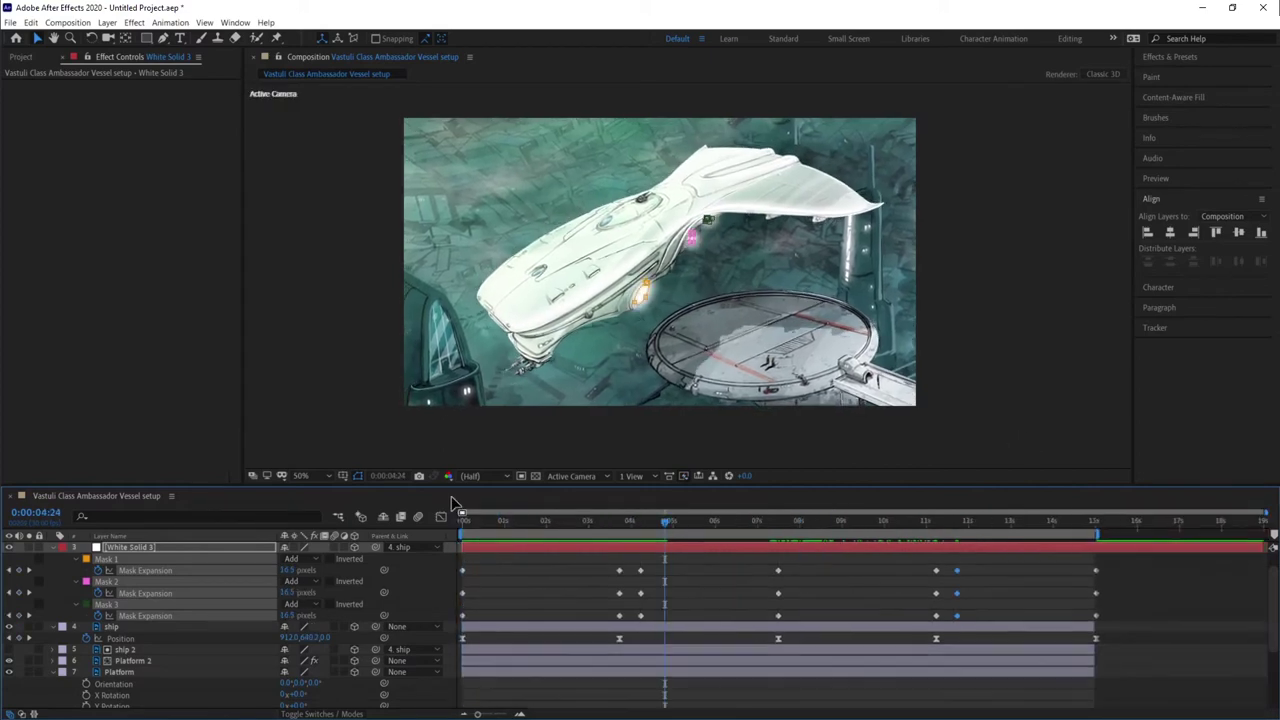
Step: Blend White Solid 3 in Overlay mode and review its keyframes near 4:07 and 11 seconds
key("F4")
left_click(300, 547)
left_click(304, 283)
left_click_drag(840, 522, 619, 552)
key("equal")
left_click(299, 564)
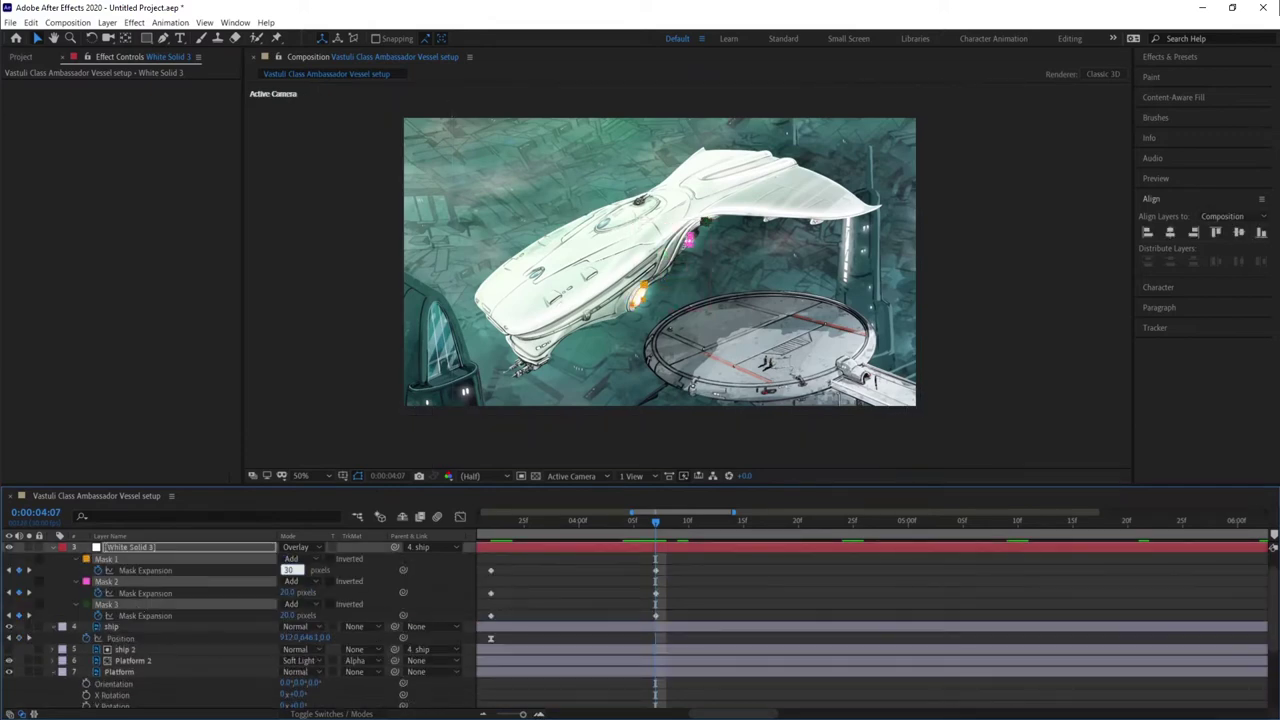
left_click_drag(875, 716, 1020, 716)
left_click(910, 521)
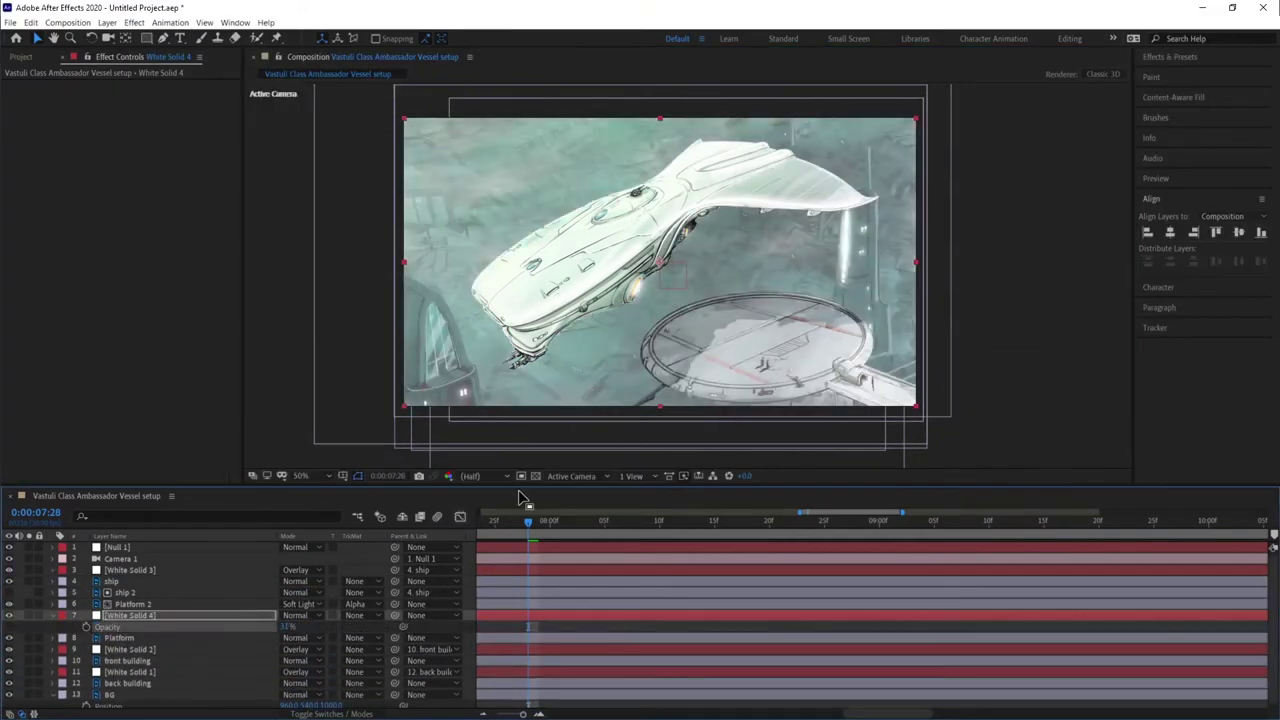
Step: Move White Solid 4 just below the ship layer and feather its masks to 5 pixels
scroll(545, 321, "up", 3)
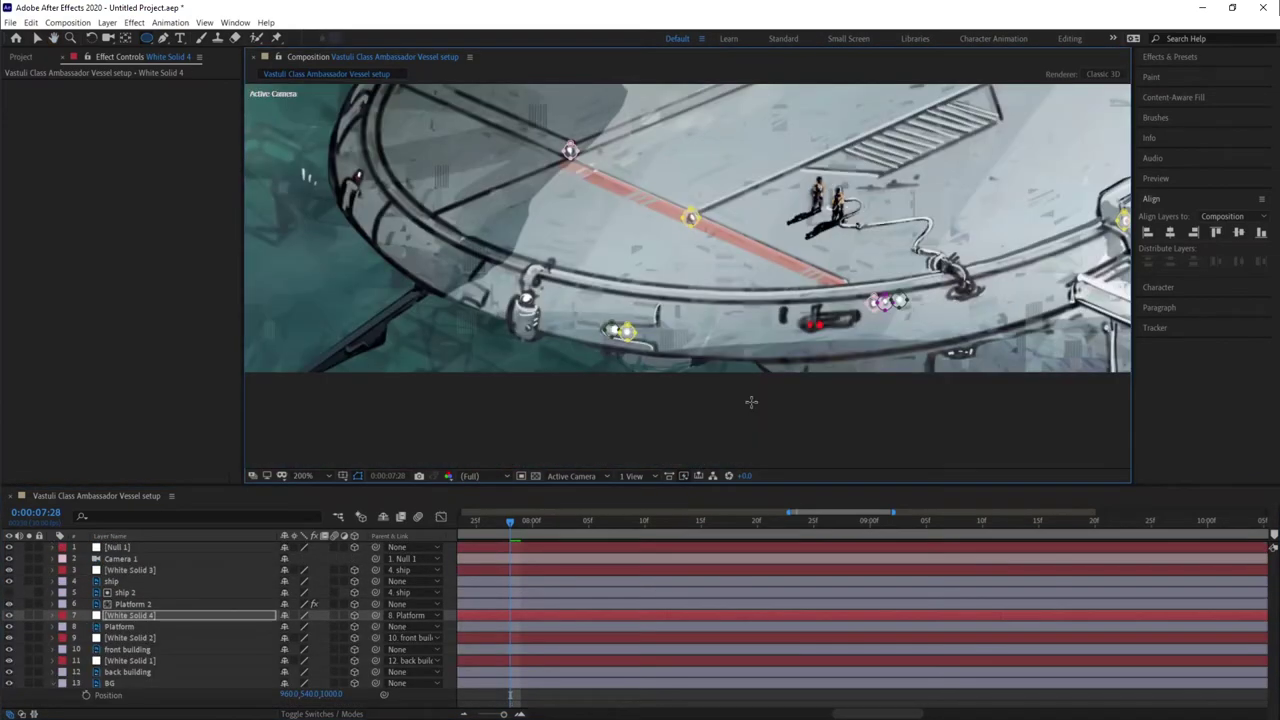
key("f")
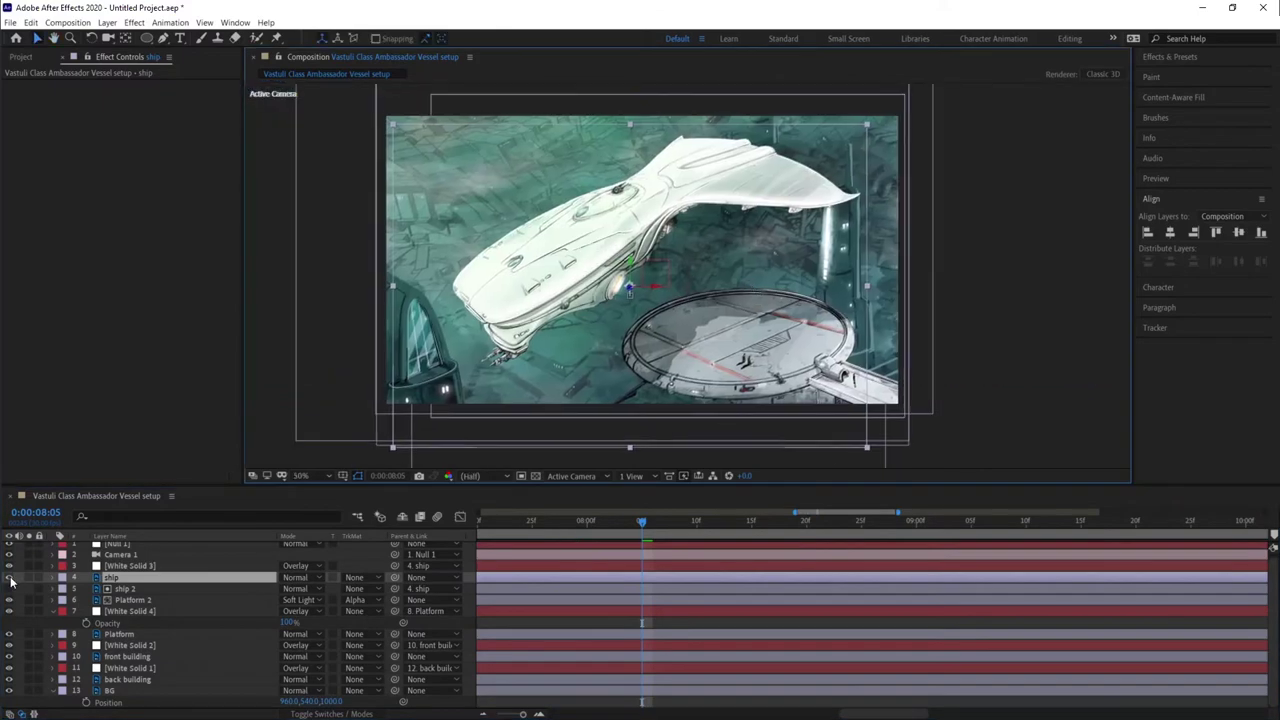
left_click_drag(135, 613, 100, 585)
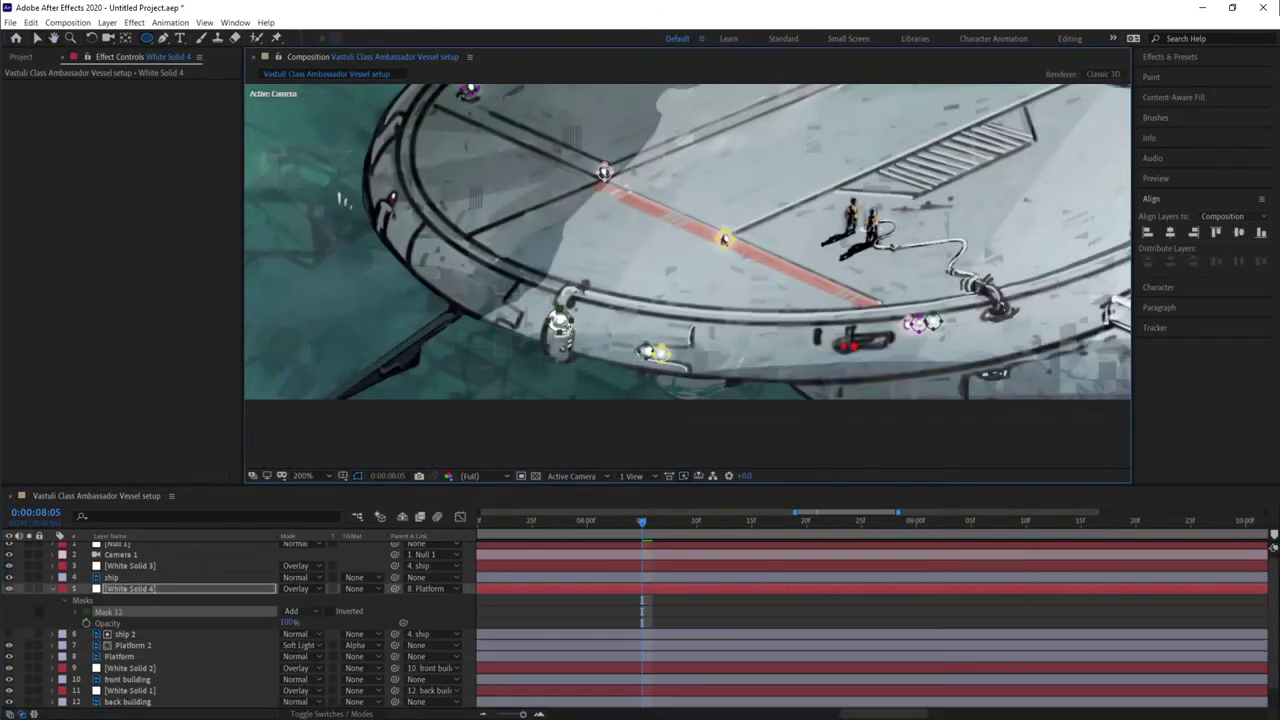
key("f")
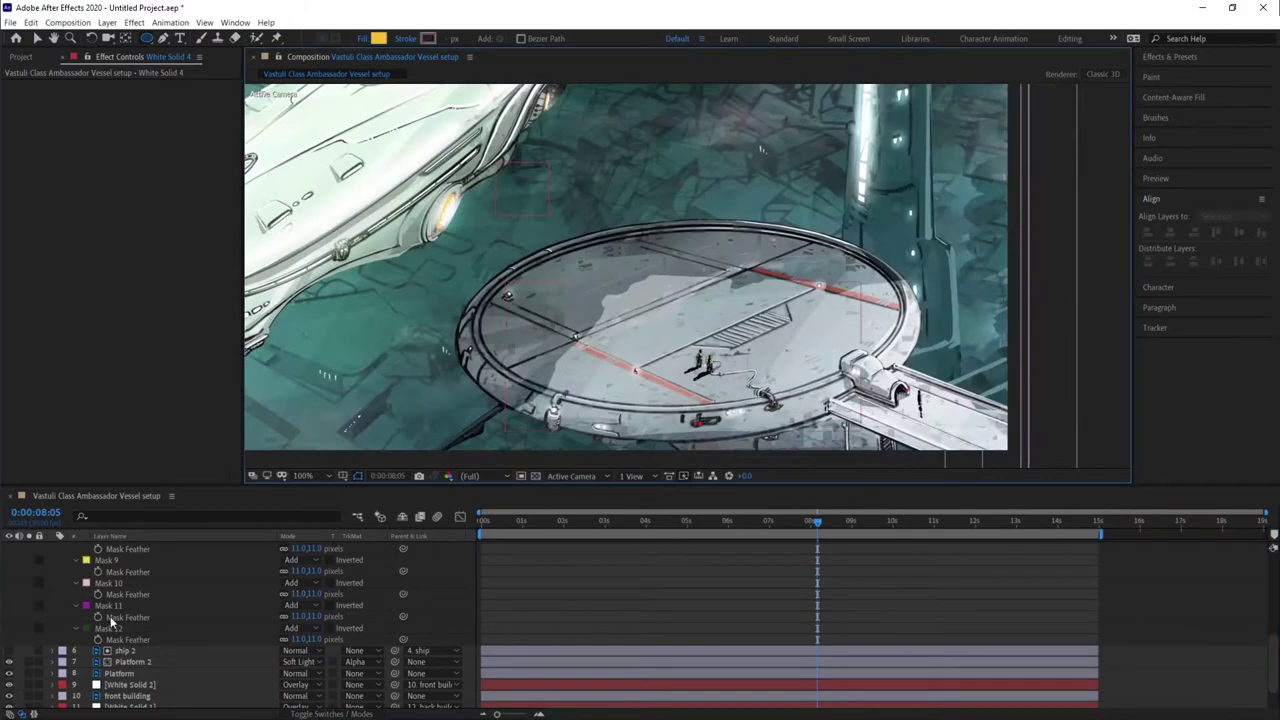
scroll(446, 616, "up", 8)
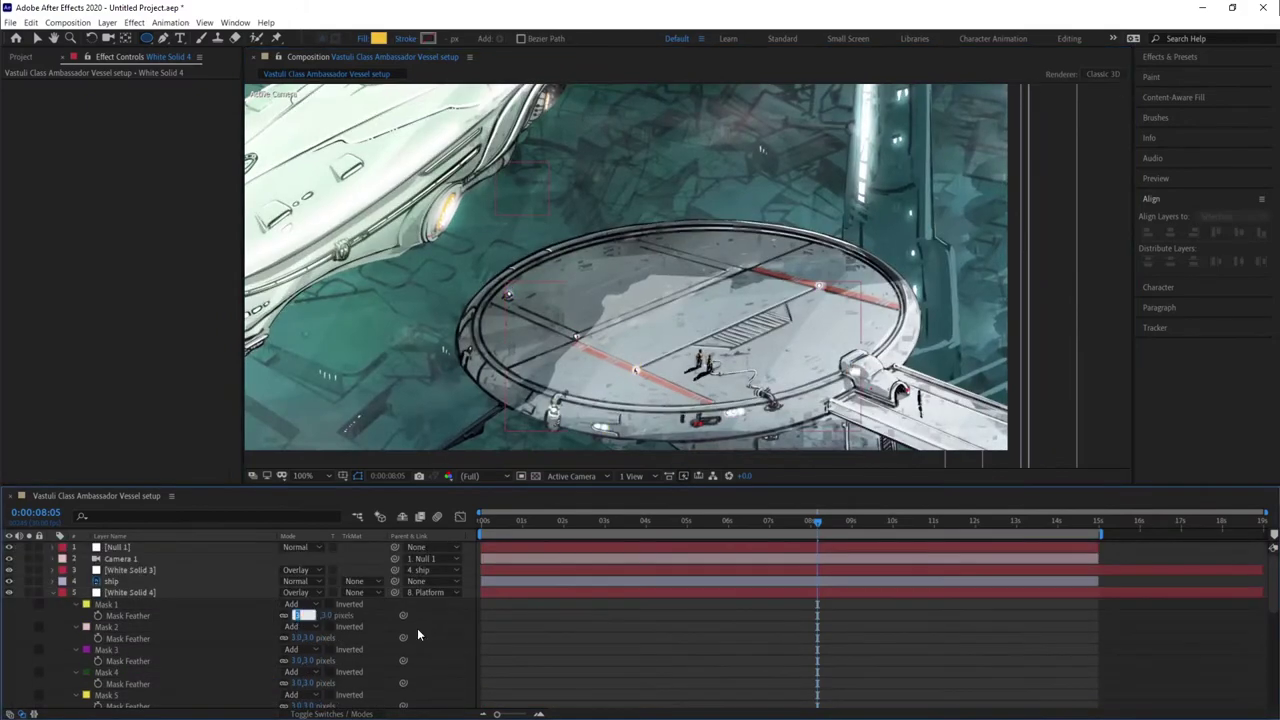
type("5")
key("Return")
scroll(112, 649, "down", 3)
left_click(112, 649)
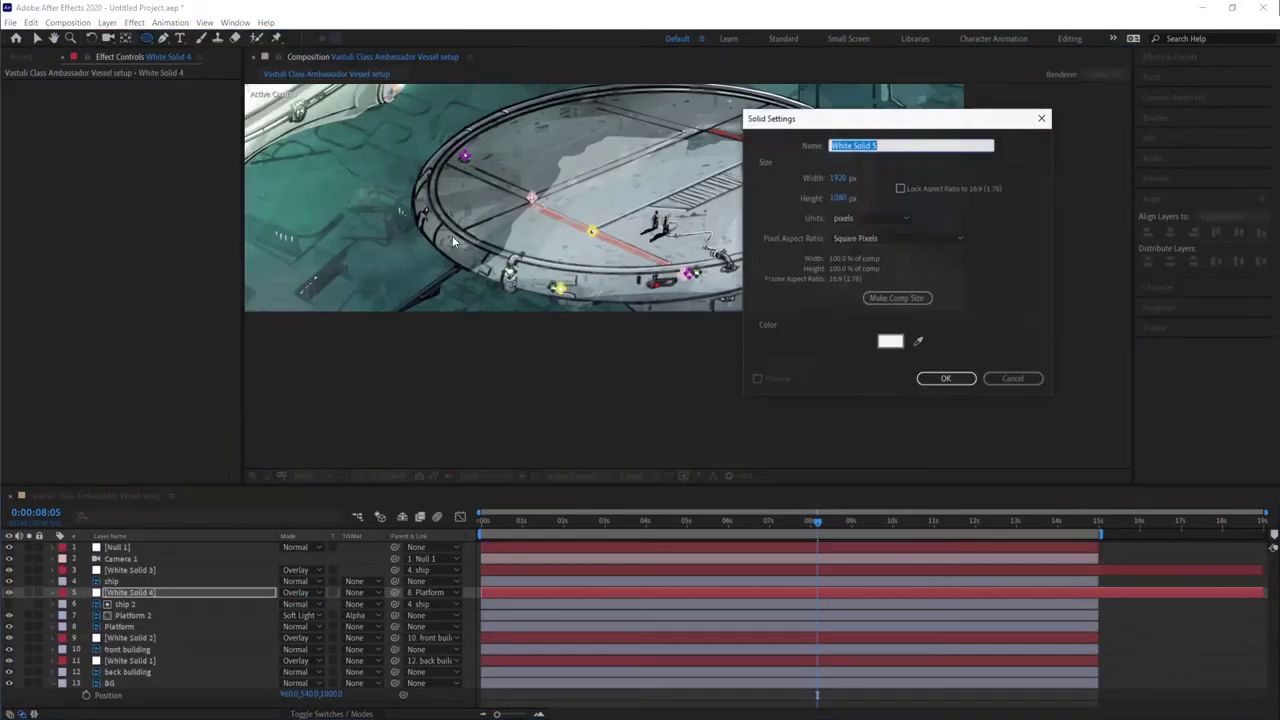
key("Return")
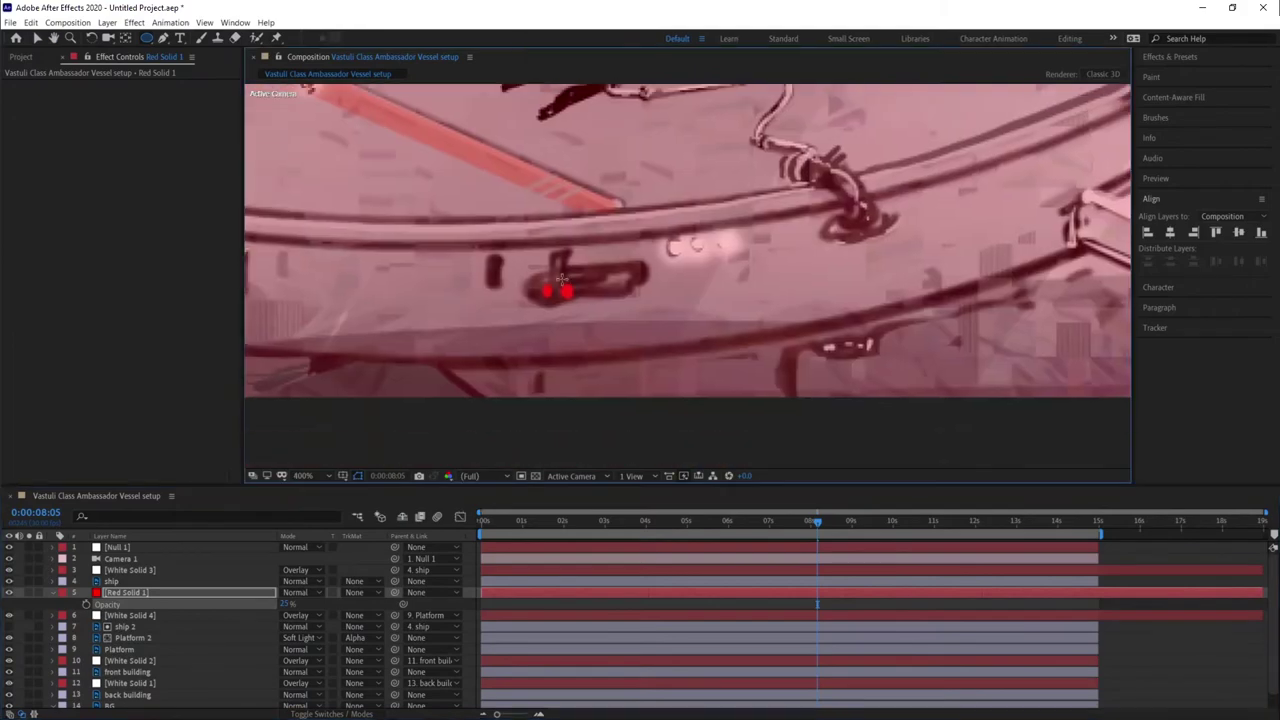
Step: Draw feathered ellipse masks on Red Solid 1 around each red platform light
left_click_drag(546, 273, 578, 304)
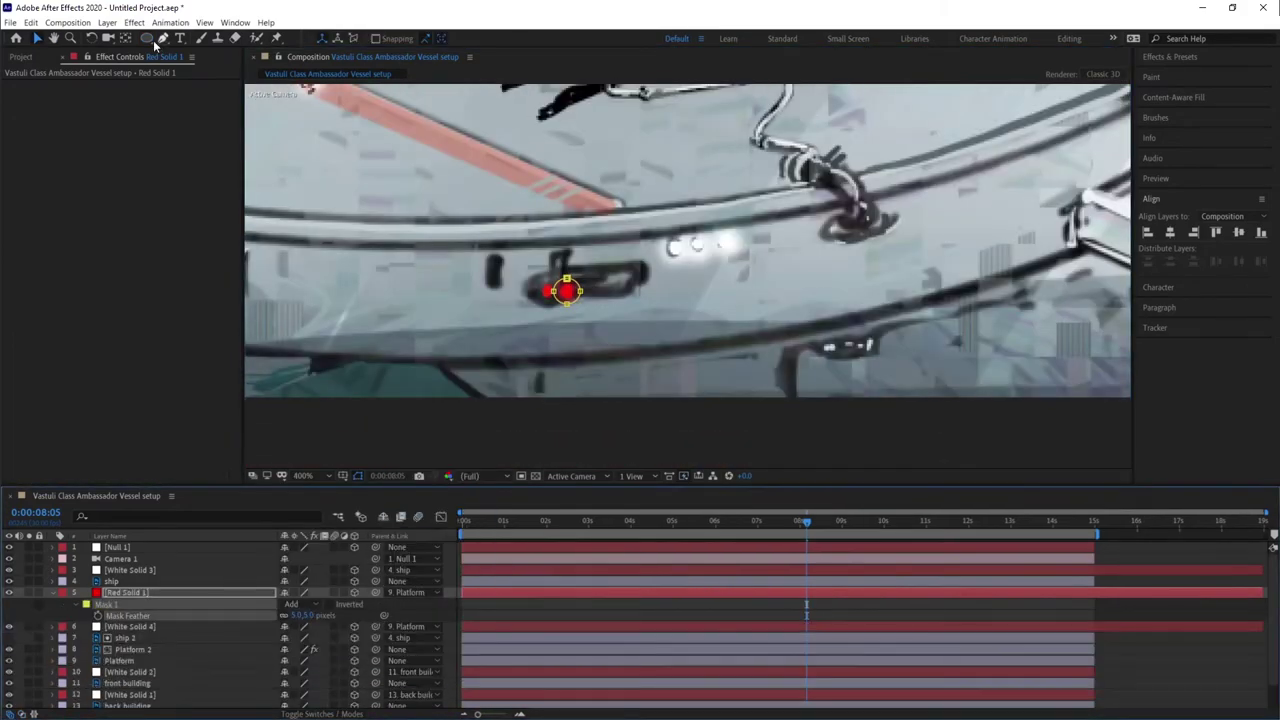
left_click(147, 38)
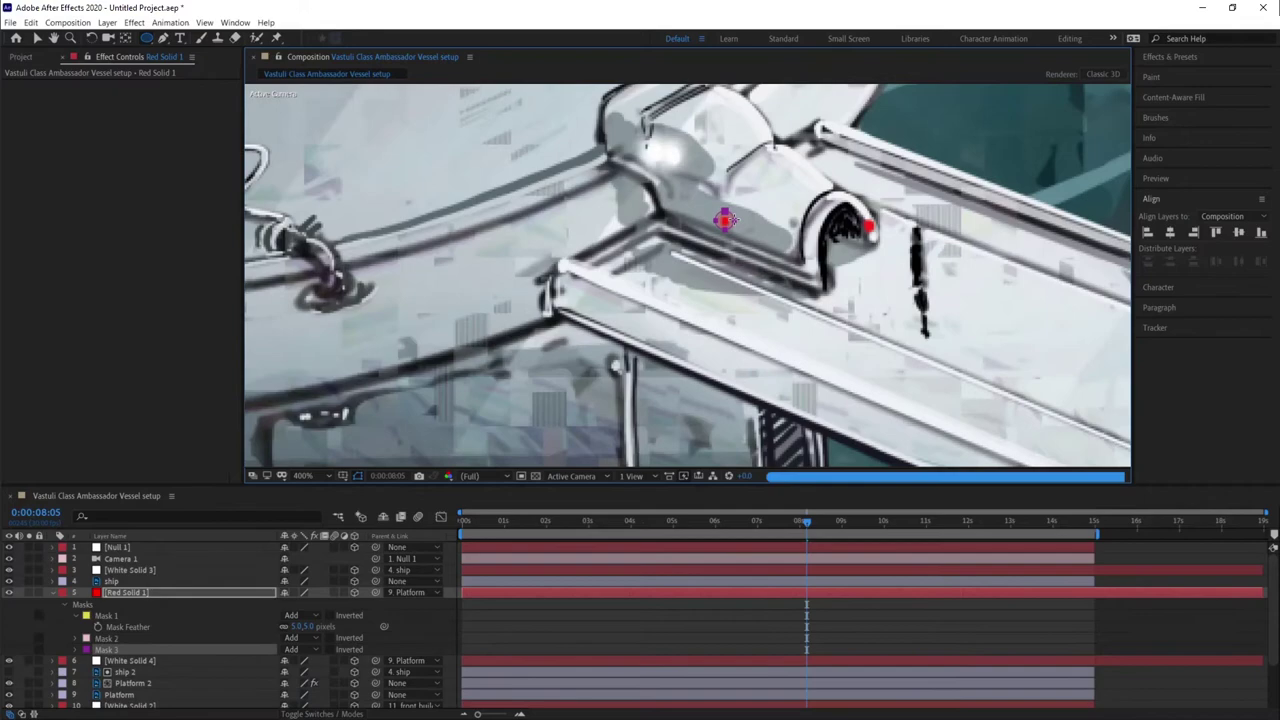
key("ctrl+d")
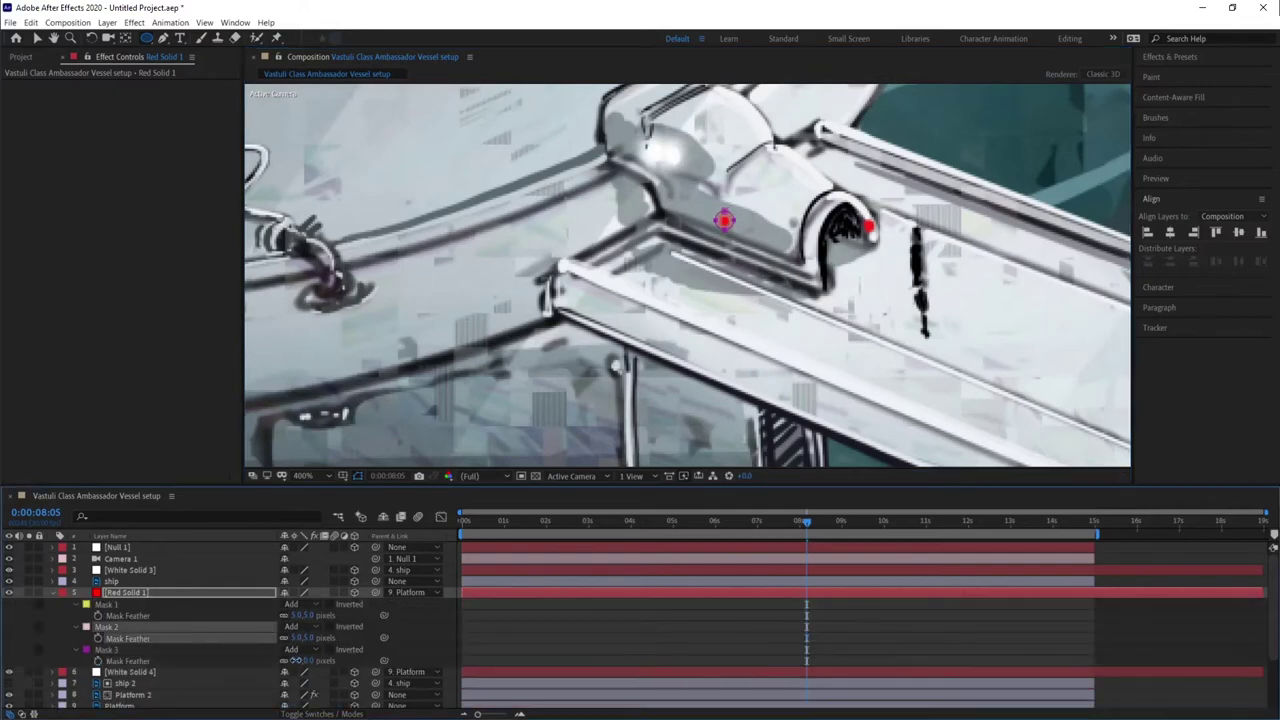
key("f")
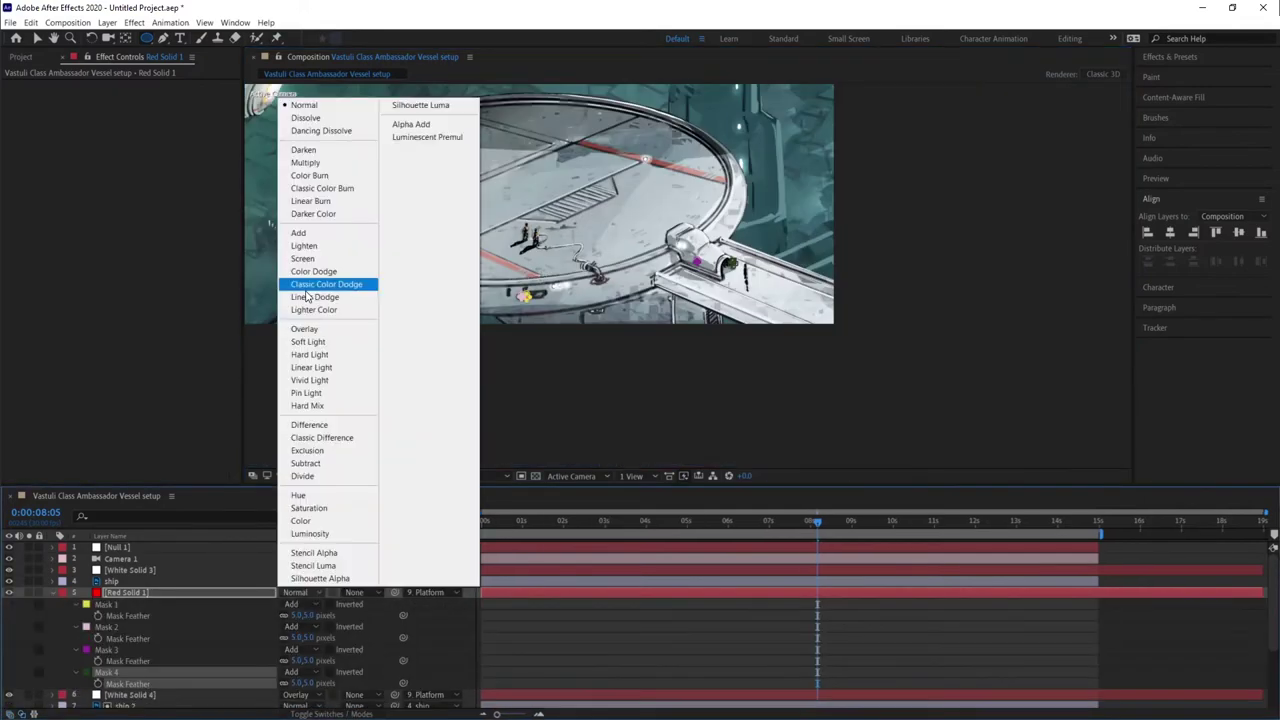
Step: Set Red Solid 1's blend mode to Add and show its Opacity property
left_click(335, 200)
key("shift+equal")
key("shift+equal")
key("shift+equal")
key("shift+equal")
key("shift+equal")
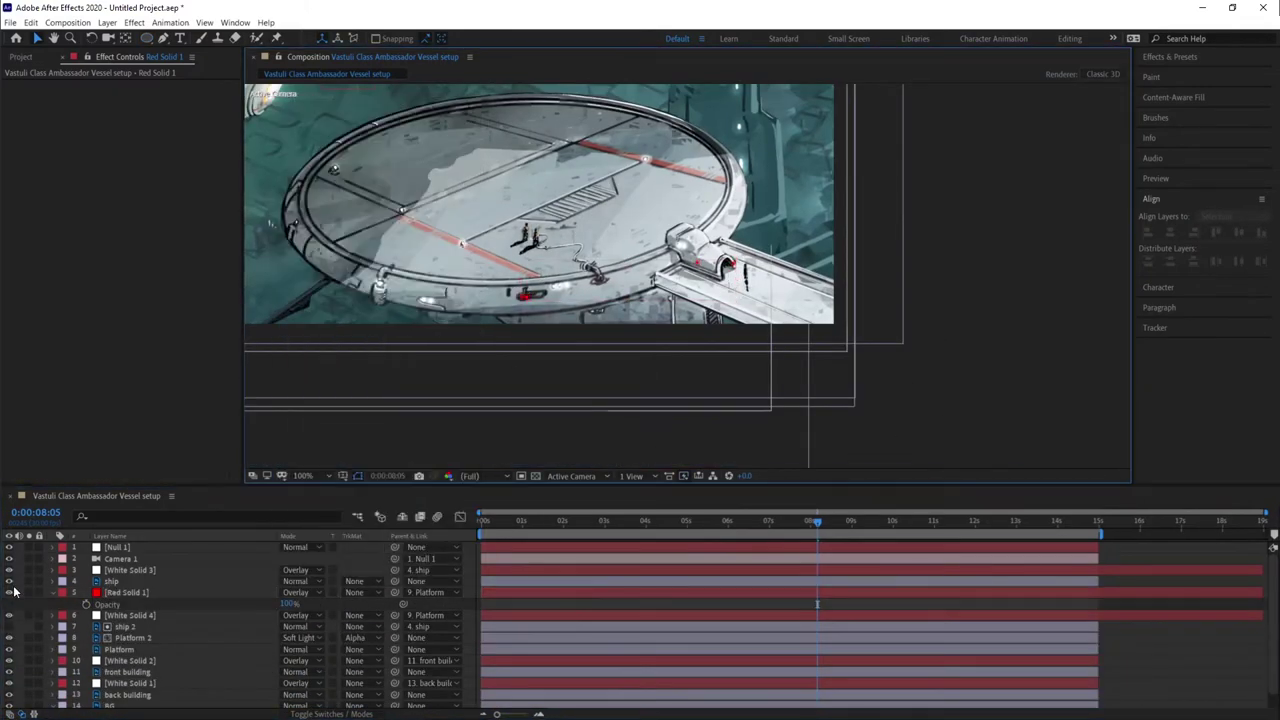
left_click(316, 592)
left_click(300, 348)
left_click(316, 592)
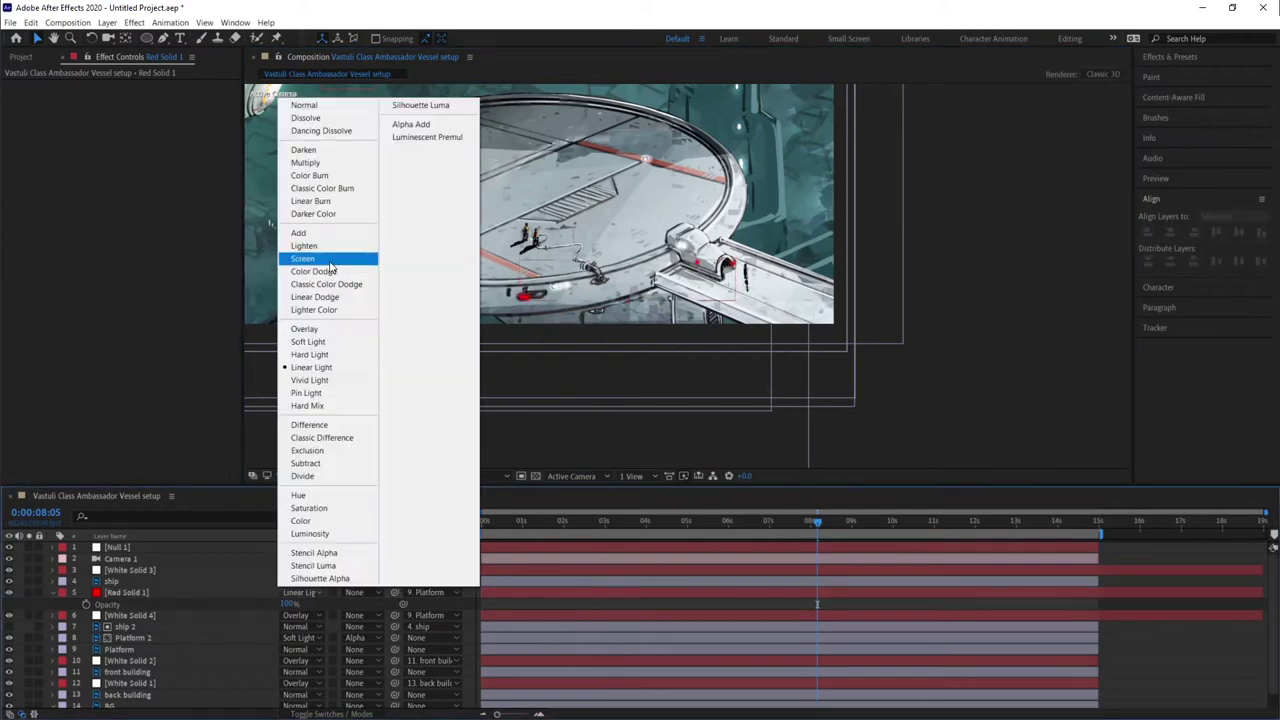
left_click(300, 262)
key("t")
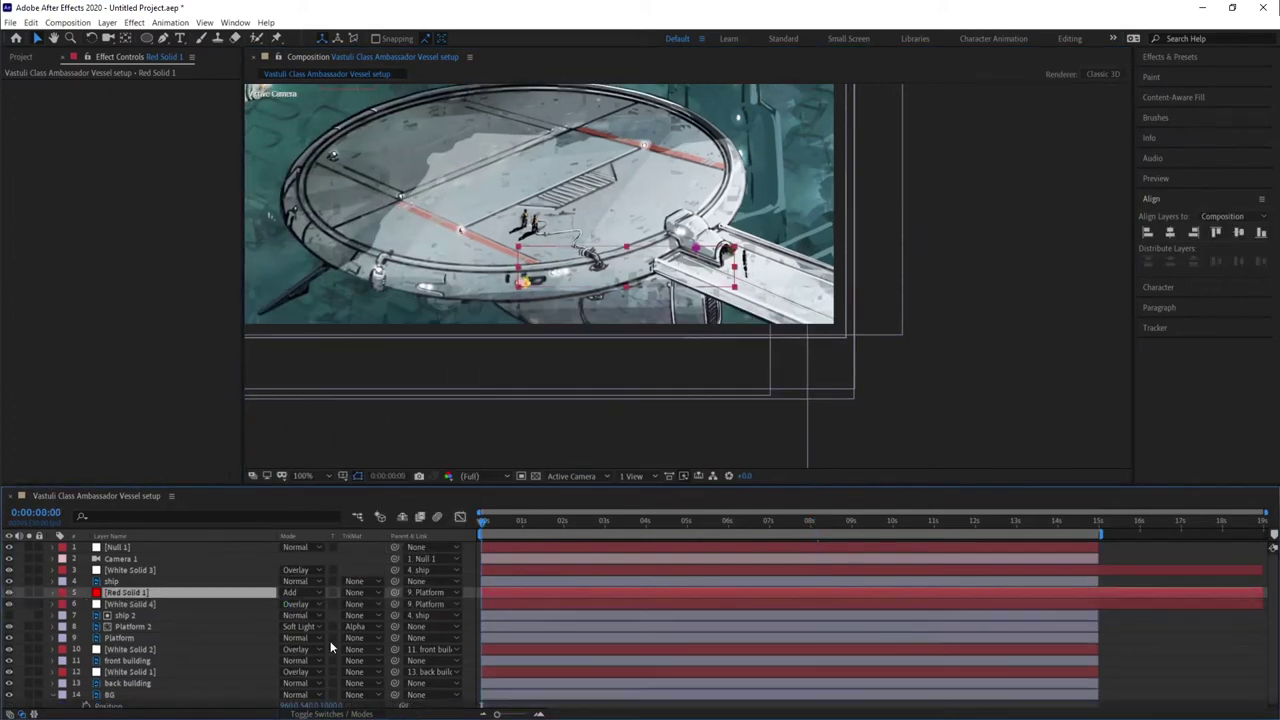
key("equal")
key("equal")
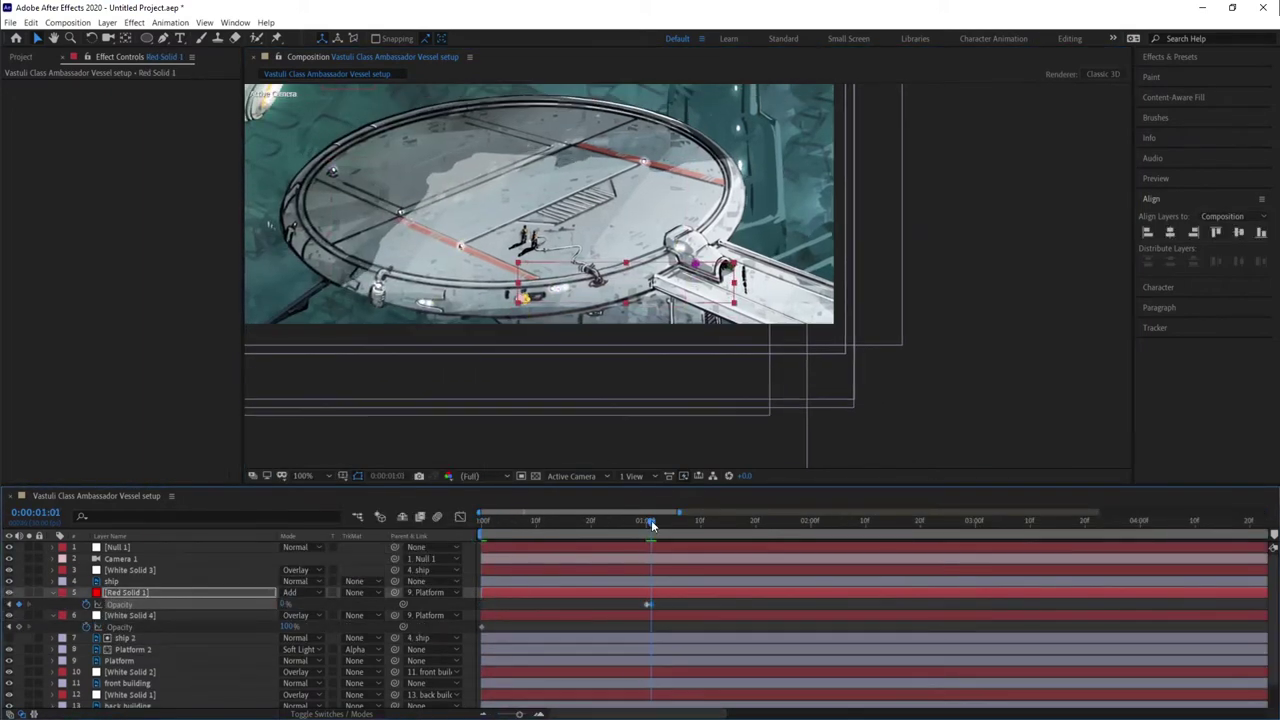
Step: Add repeating on/off opacity keyframes to Red Solid 1 from 1 to 14 seconds
right_click(816, 604)
left_click(782, 638)
key("minus")
key("minus")
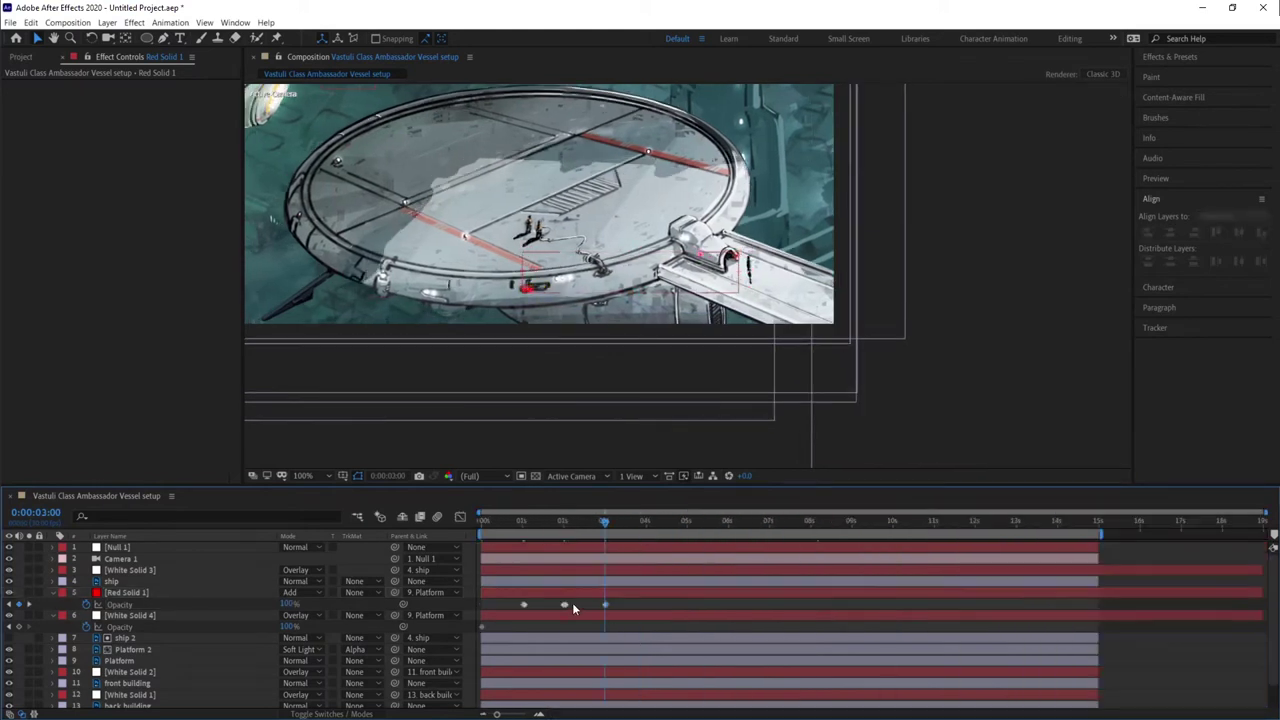
key("equal")
left_click(957, 521)
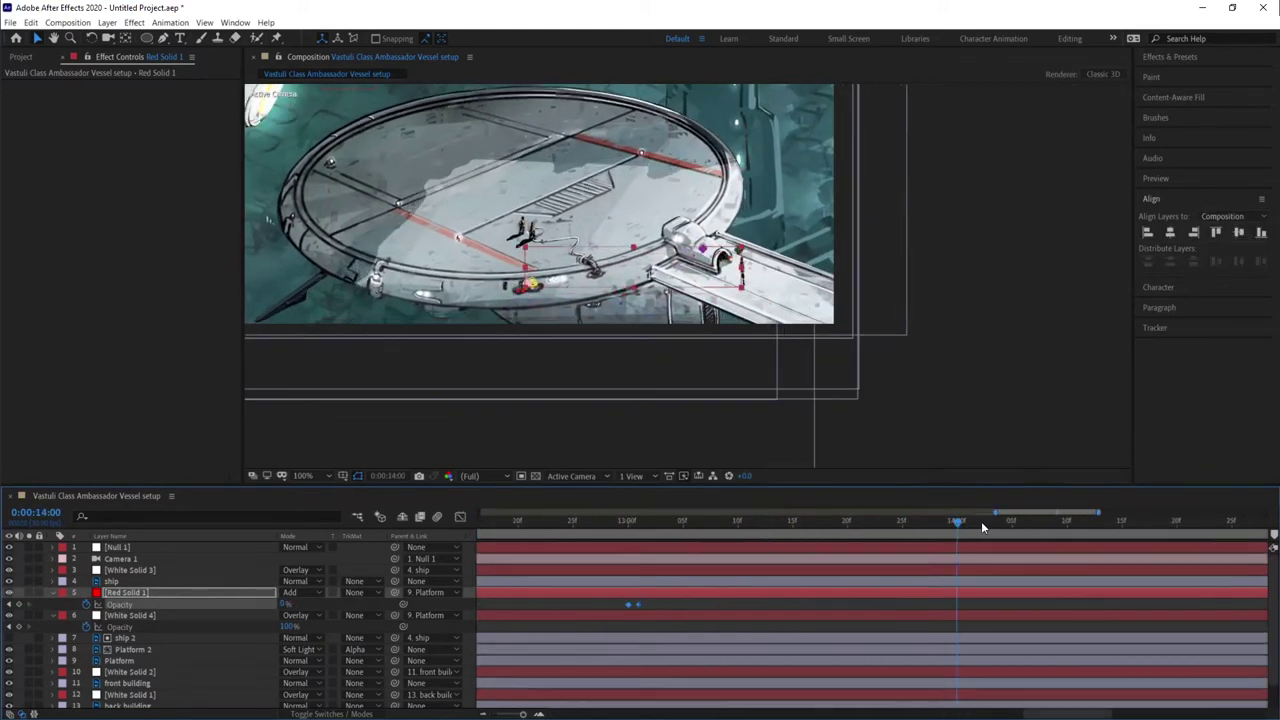
key("minus")
left_click_drag(957, 521, 796, 547)
key("minus")
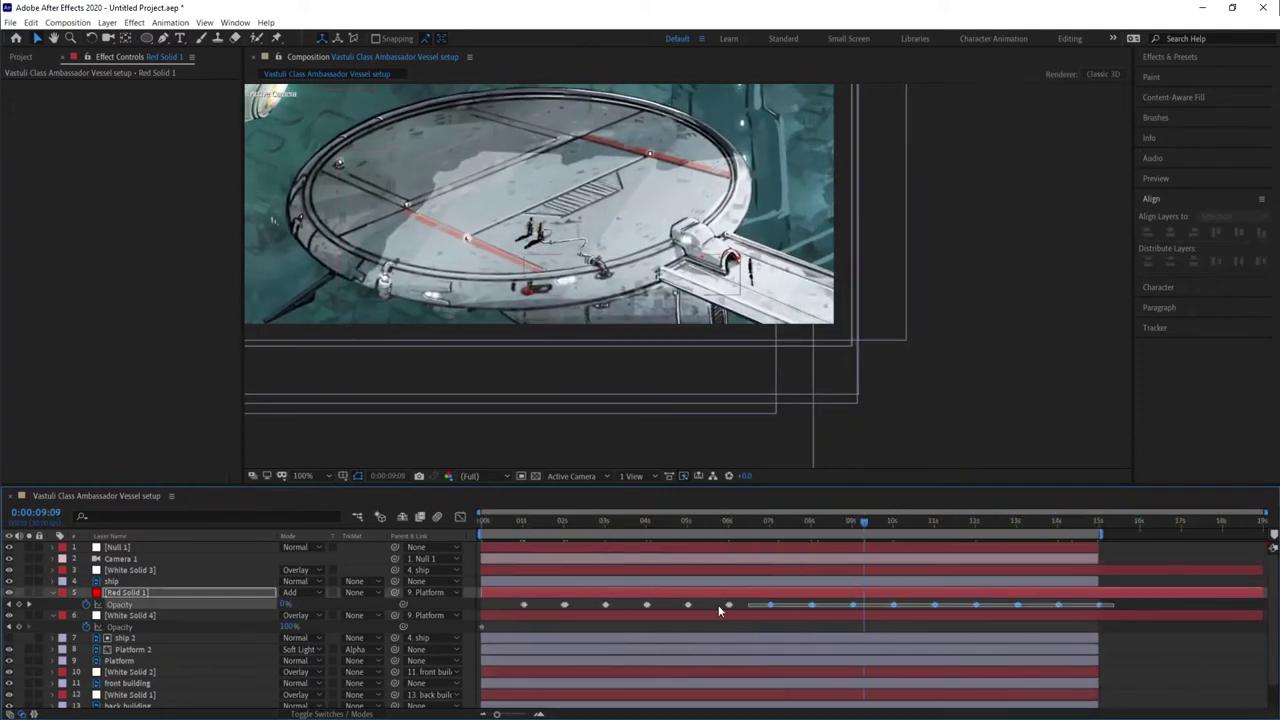
Step: Paste the blinking opacity keyframes onto White Solid 4 and check them through 14 seconds
left_click(489, 614)
key("Home")
key("ctrl+v")
left_click_drag(532, 535, 1038, 571)
key("equal")
key("equal")
key("equal")
key("minus")
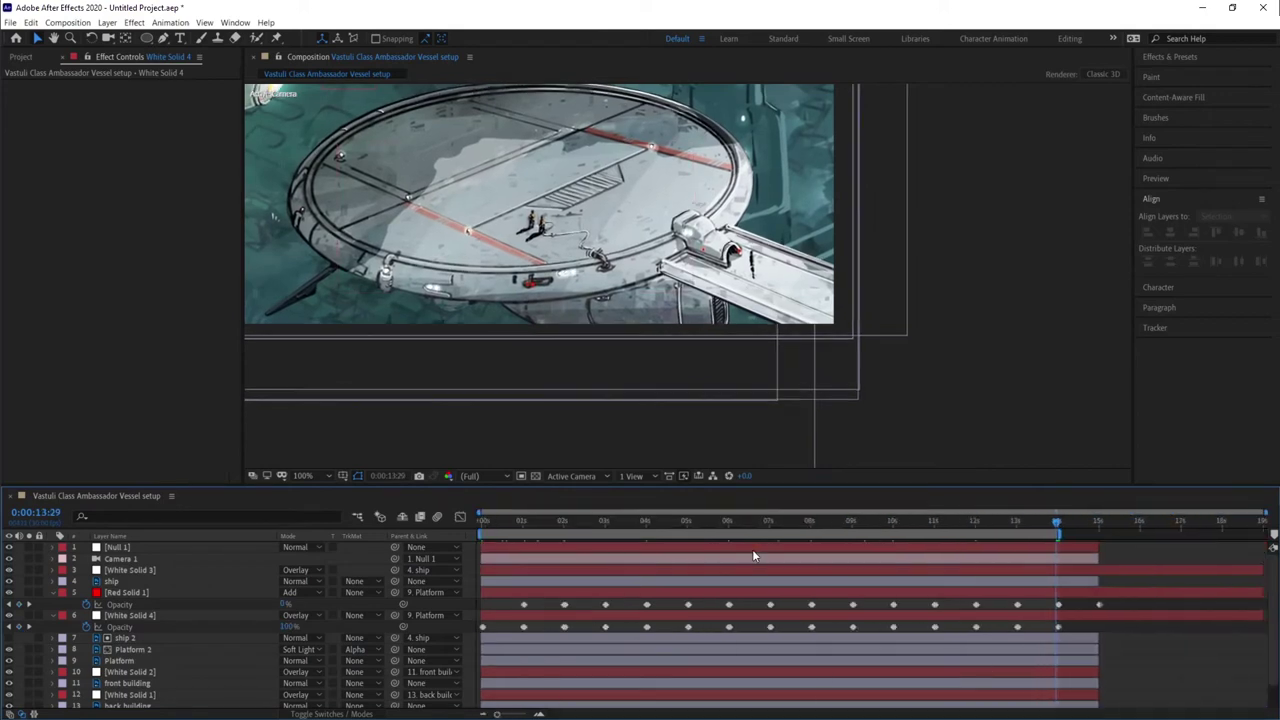
key("equal")
Step: Shift one of the ship's Position keyframes later in time
left_click(117, 547)
key("minus")
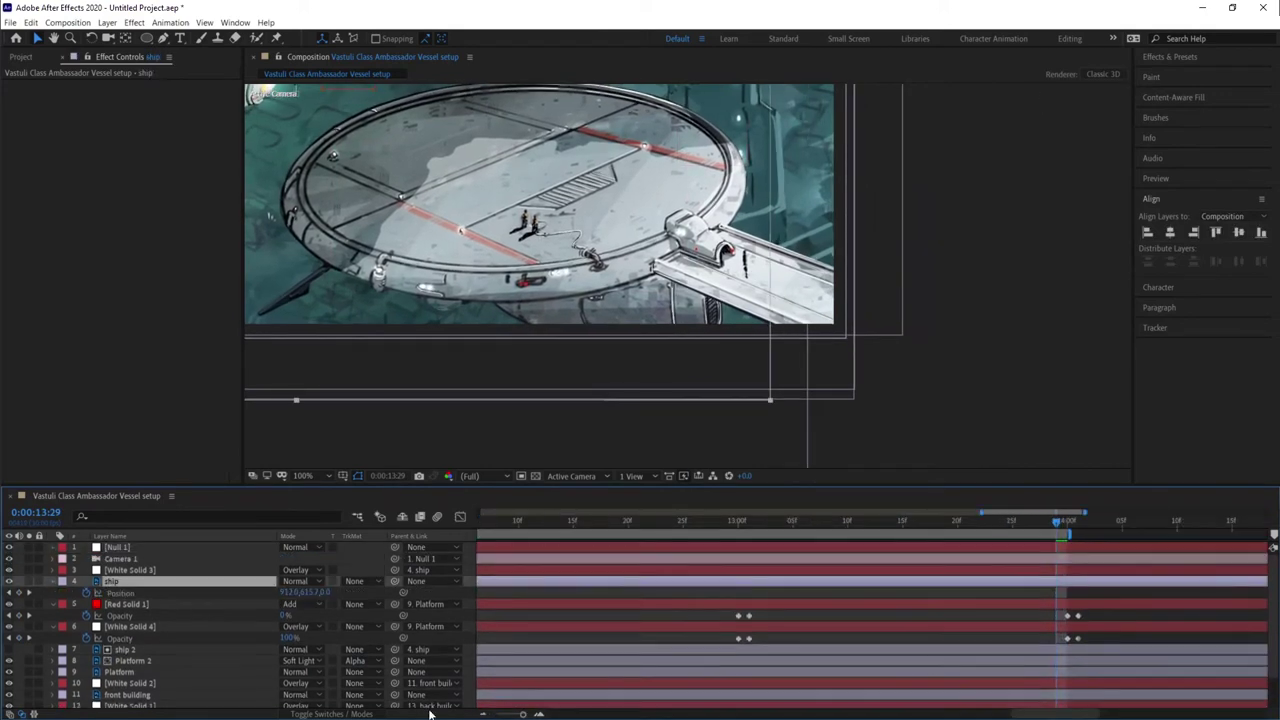
left_click(654, 581)
key("p")
left_click_drag(713, 590, 636, 652)
Step: Select White Solid 3's mask expansion keyframes and preview the whole comp
left_click(494, 570)
key("u")
left_click_drag(900, 716, 757, 716)
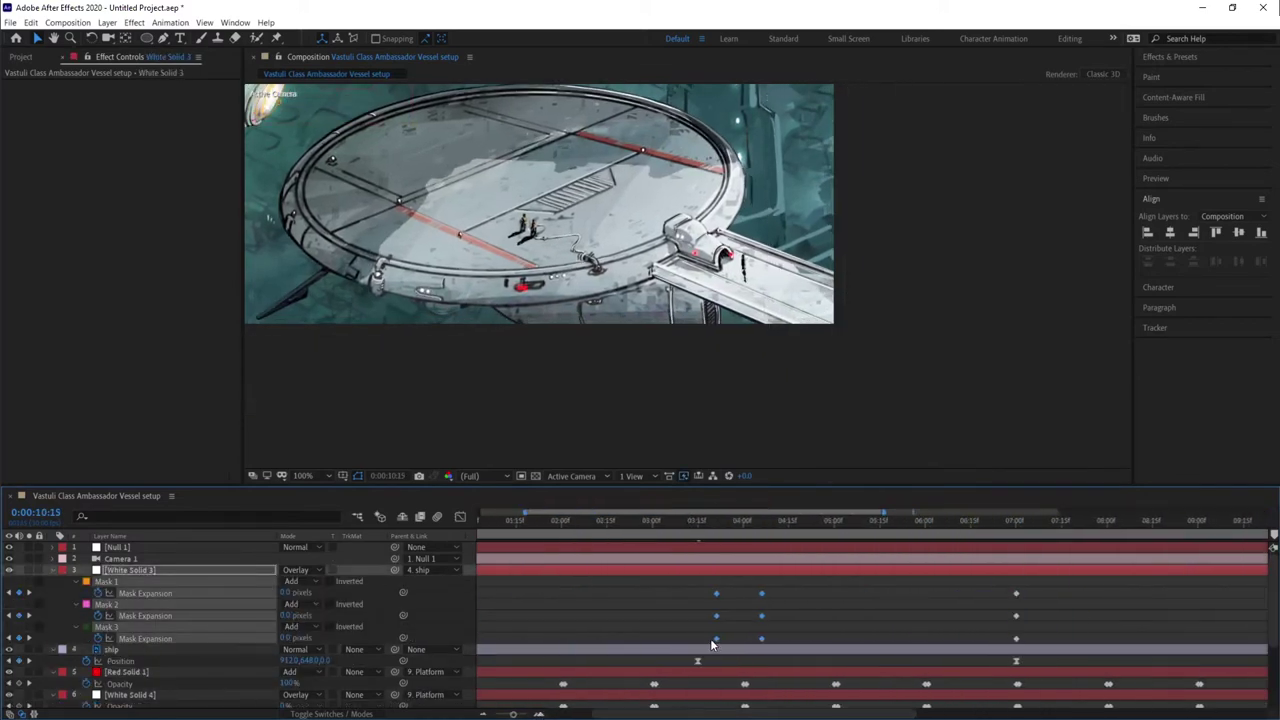
key("space")
scroll(585, 365, "down", 1)
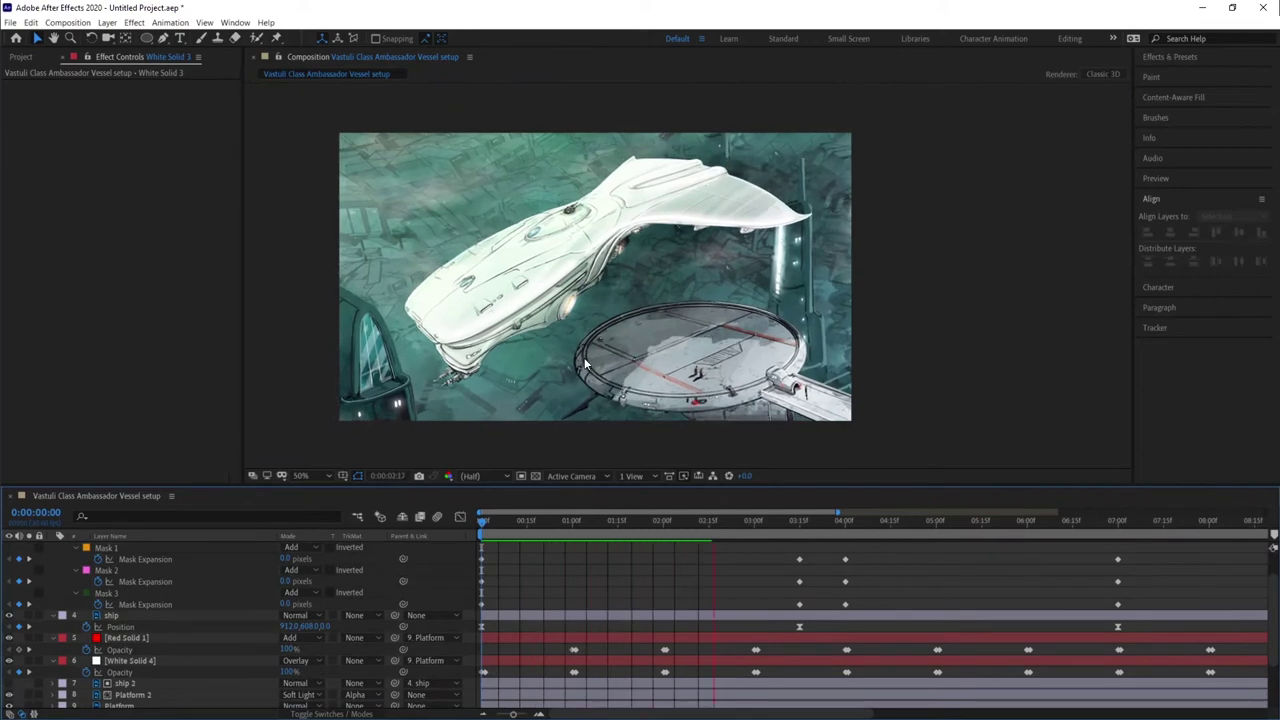
key("semicolon")
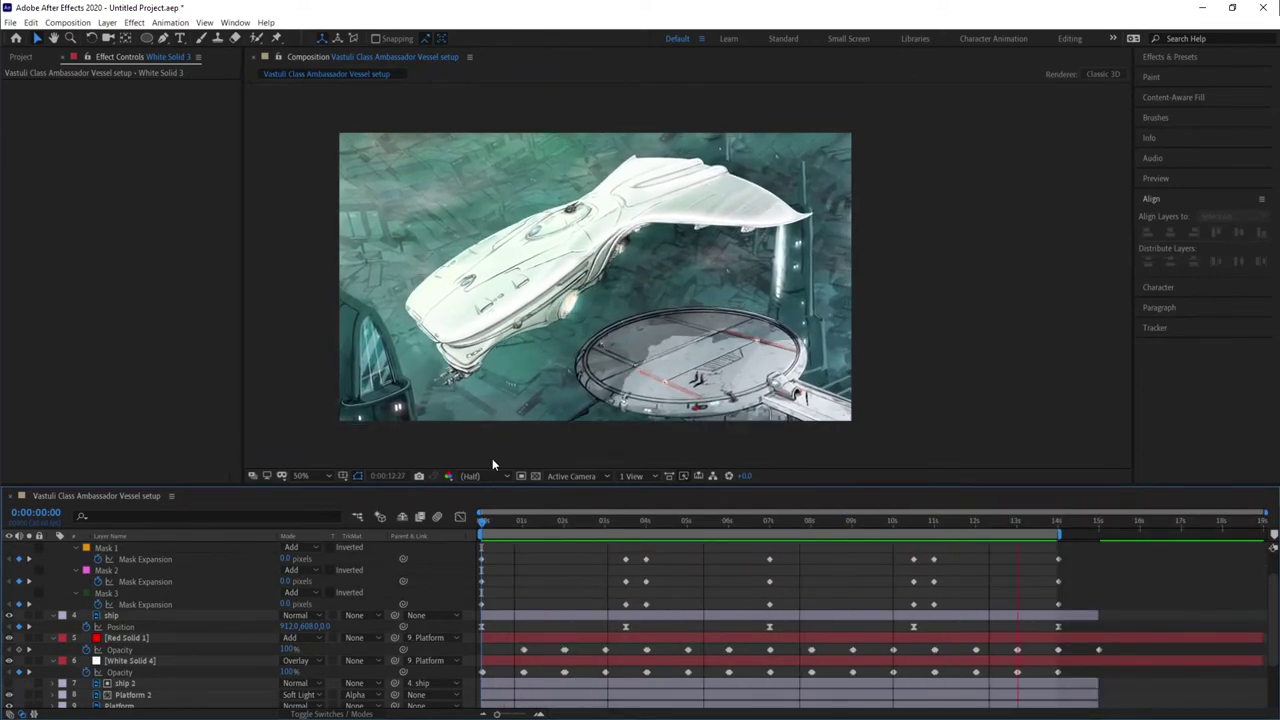
key("space")
Step: Duplicate White Solid 4 and inspect the copy's masks over the platform lights
left_click(157, 660)
key("ctrl+d")
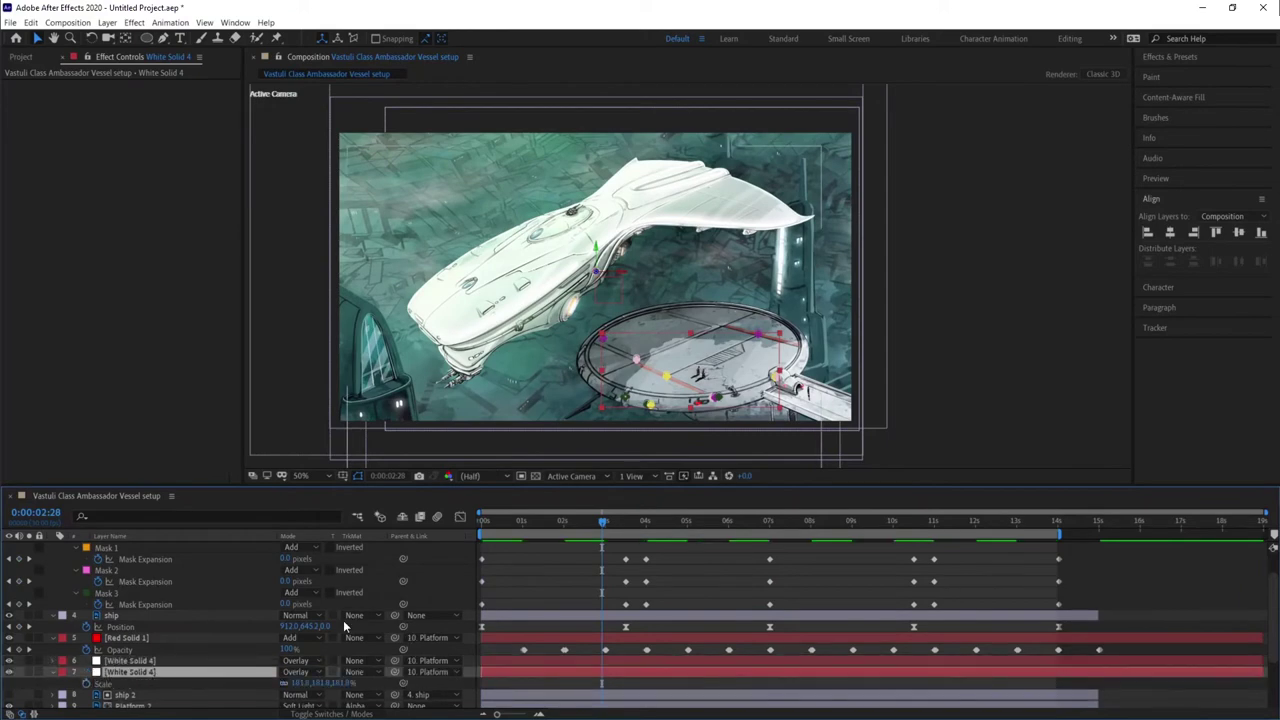
key("m")
key("period")
key("period")
key("period")
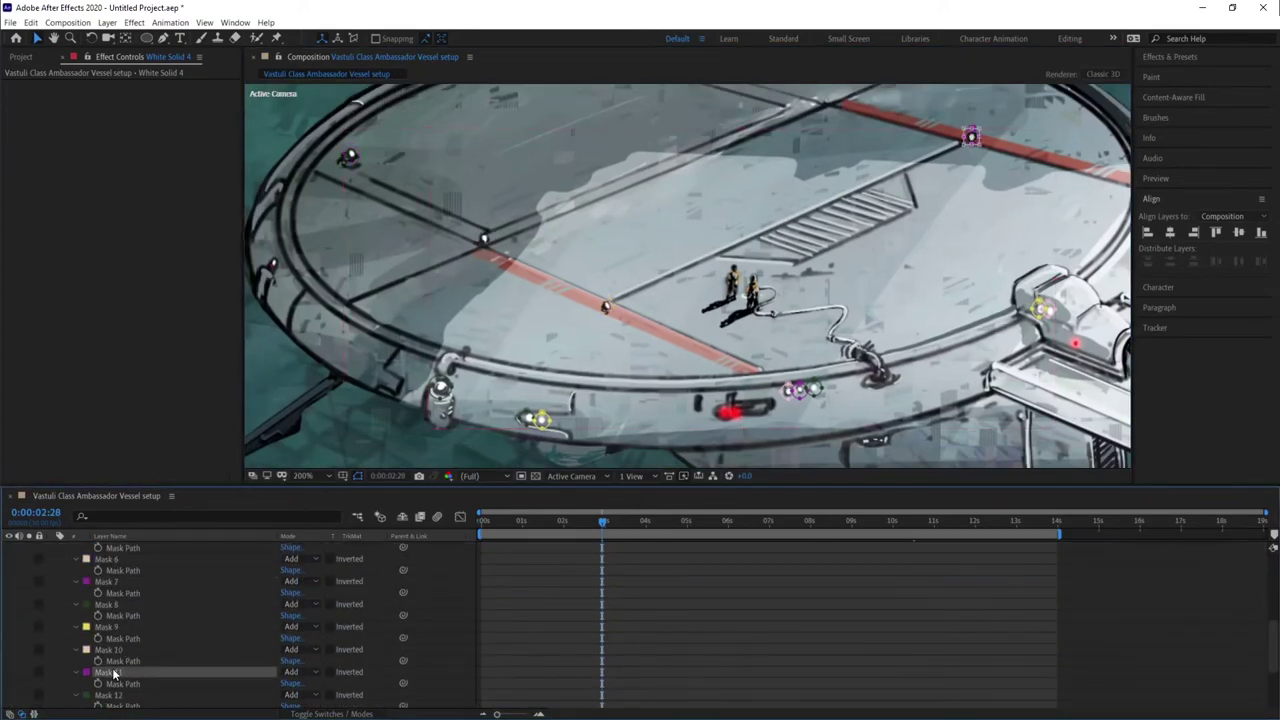
left_click(54, 604)
Step: Review the original White Solid 4's masks and opacity, then preview the blinking from the start
left_click(104, 592)
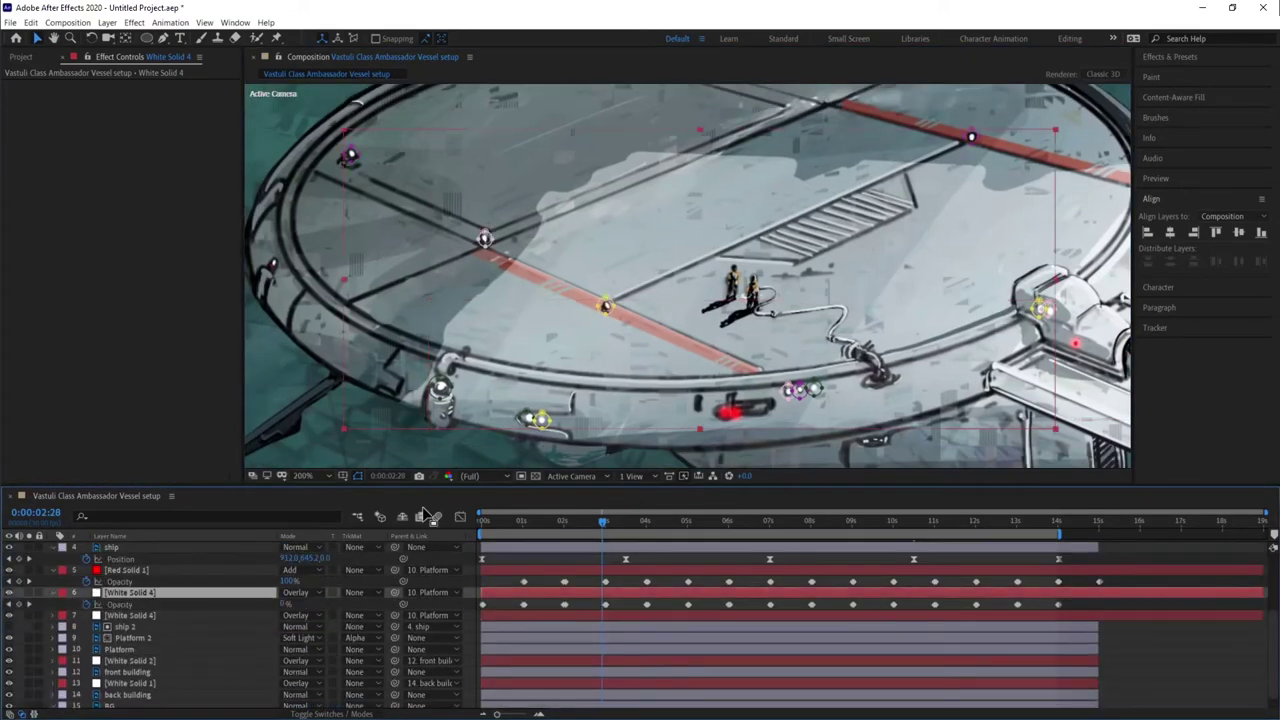
key("m")
scroll(112, 645, "down", 10)
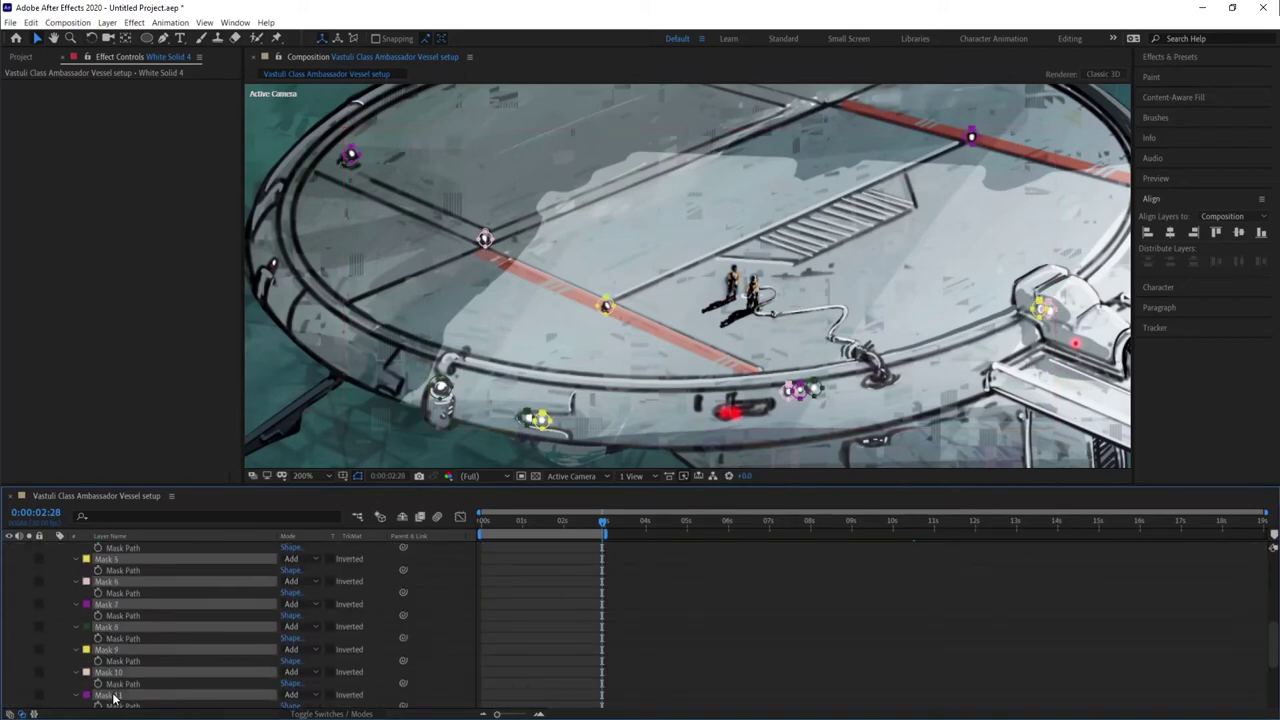
key("comma")
scroll(582, 532, "up", 3)
key("t")
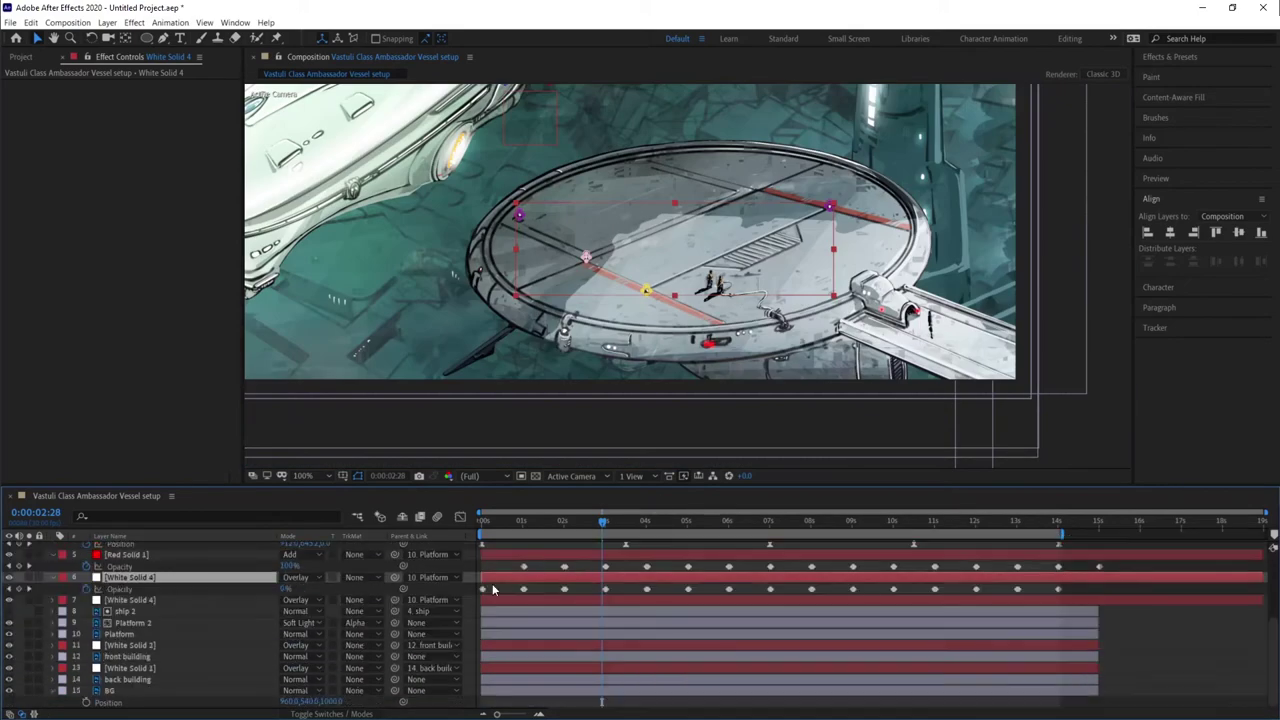
left_click(543, 521)
key("comma")
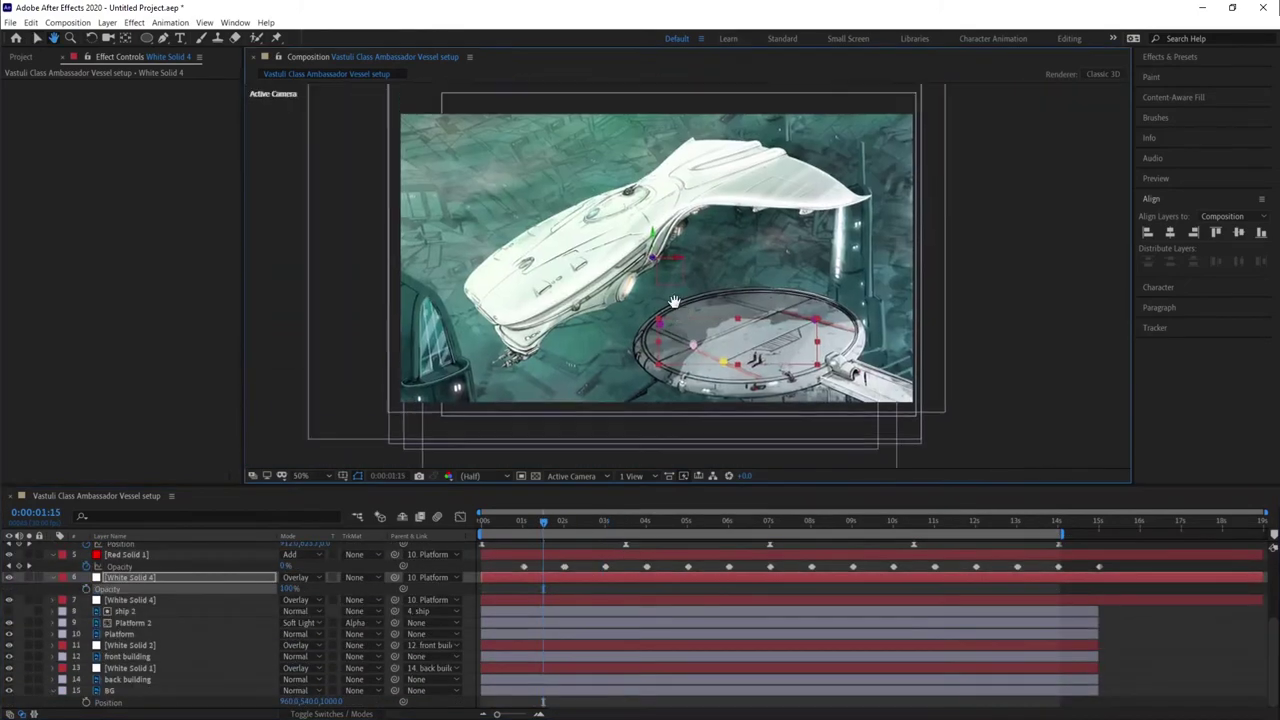
left_click(480, 520)
key("space")
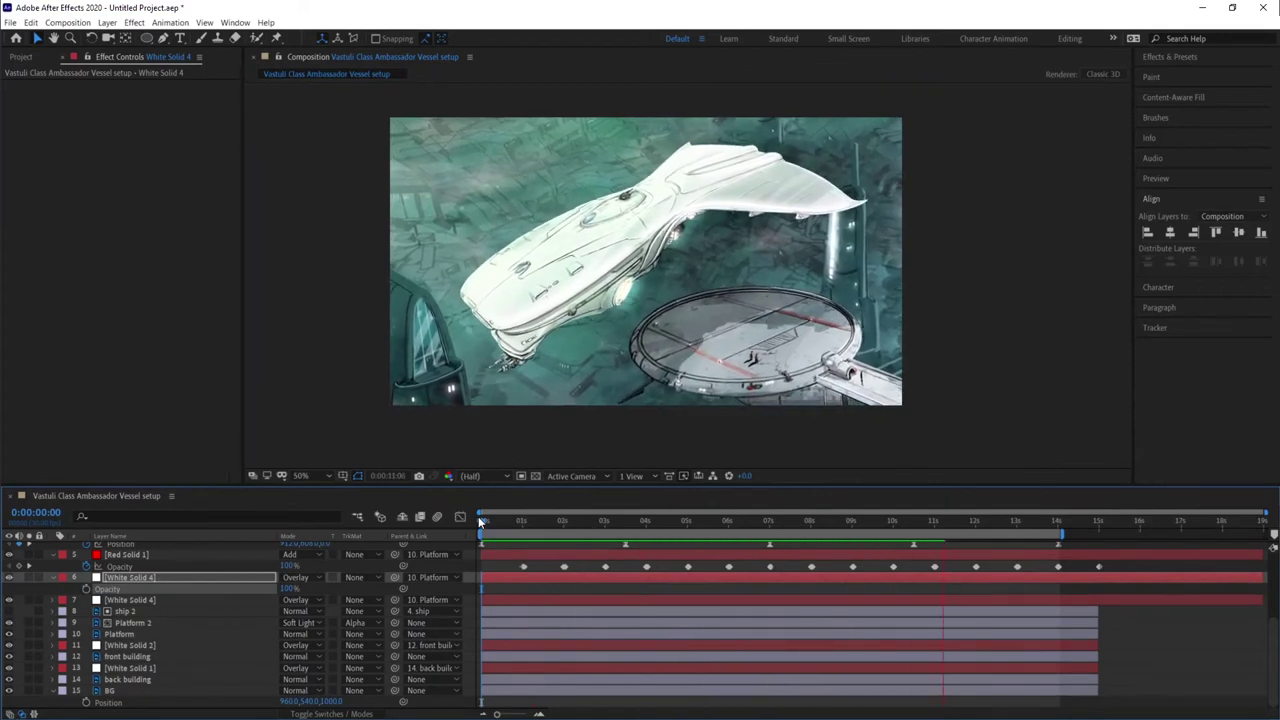
key("space")
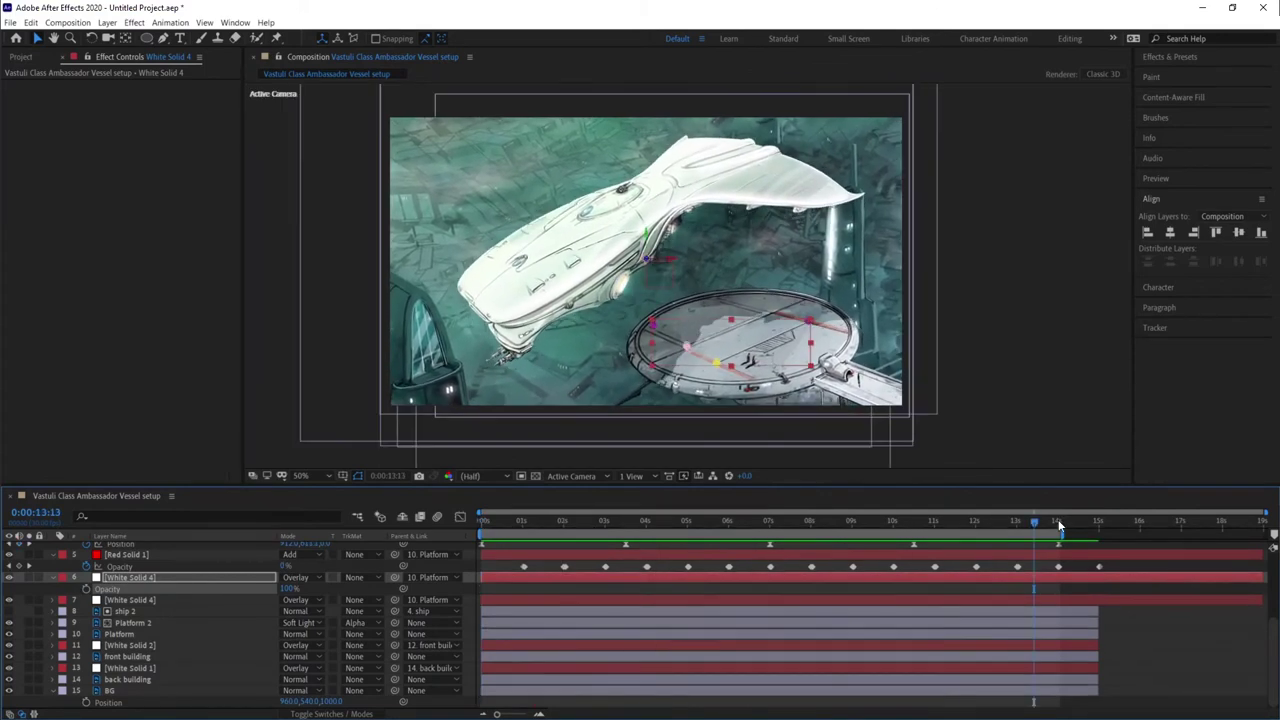
Step: Preview again from about 11:21, then replay the blinking lights from the comp start
left_click(960, 518)
key("space")
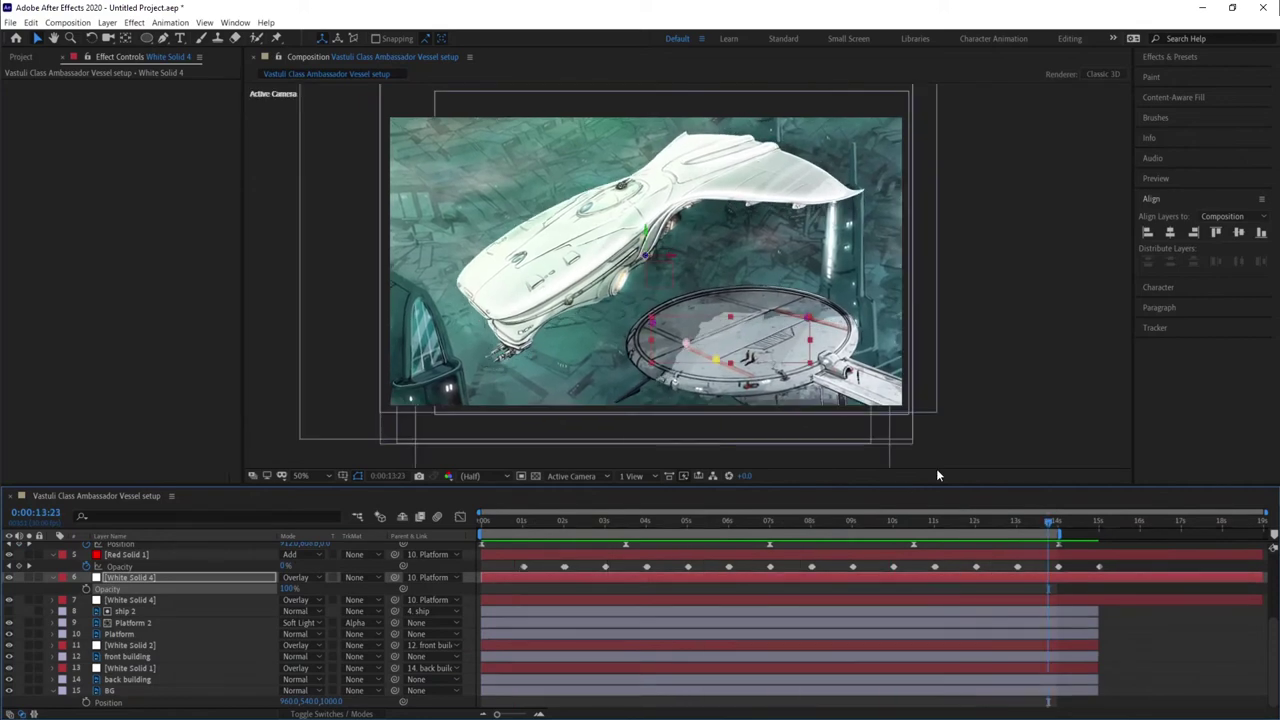
key("m")
key("m")
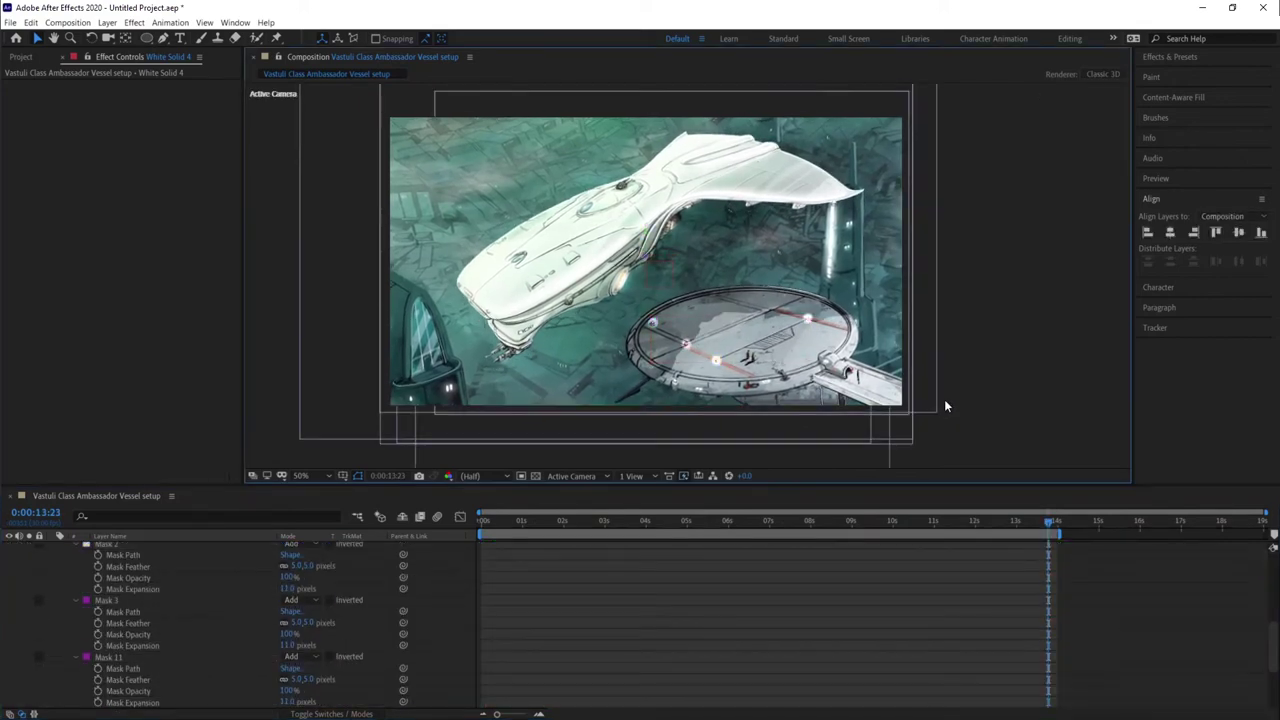
scroll(150, 618, "down", 5)
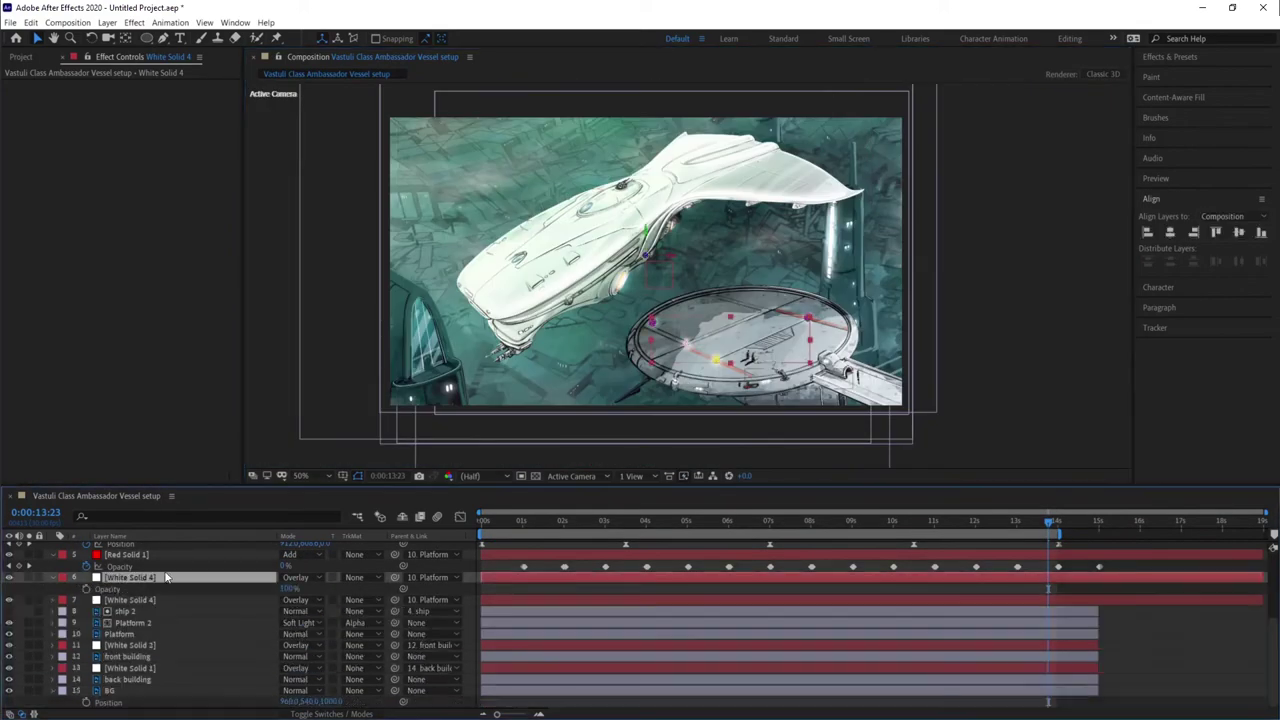
left_click_drag(1058, 521, 838, 540)
left_click(470, 522)
key("space")
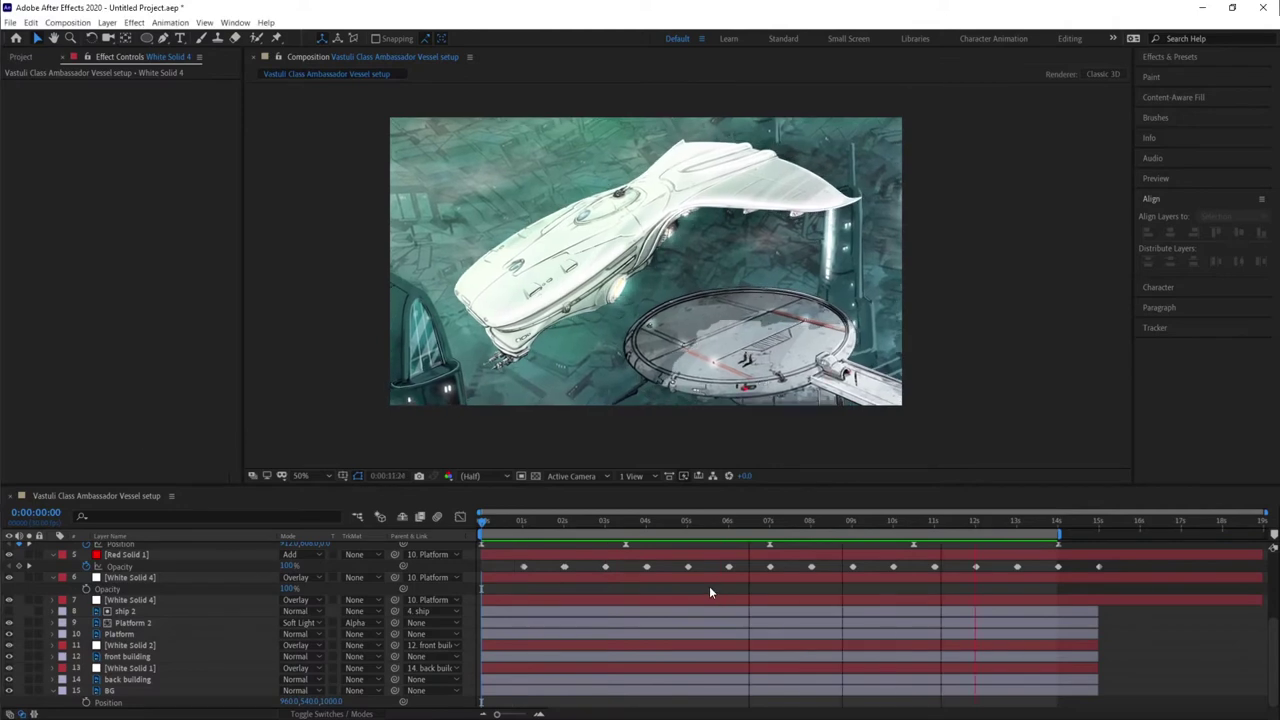
Step: Stop the preview, slide the selected mask expansion keyframes later, and return to frame 0
scroll(709, 586, "up", 5)
left_click(665, 530)
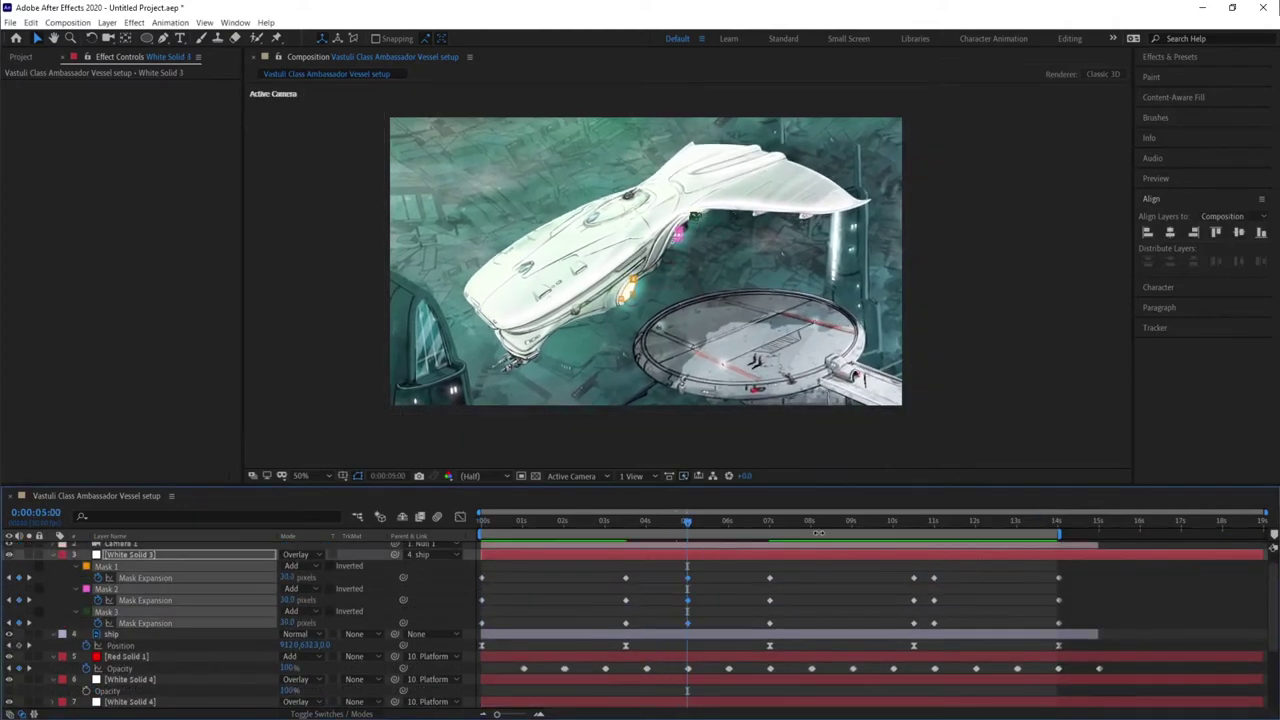
left_click_drag(686, 530, 974, 534)
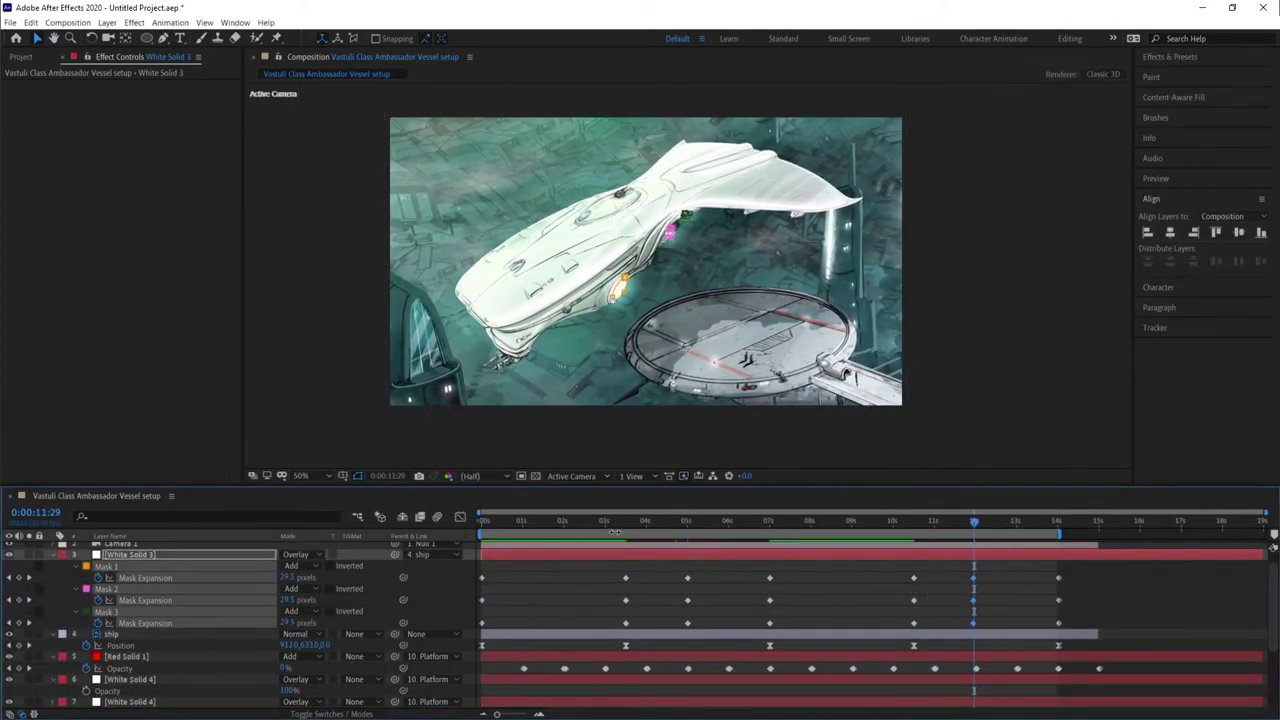
left_click(475, 516)
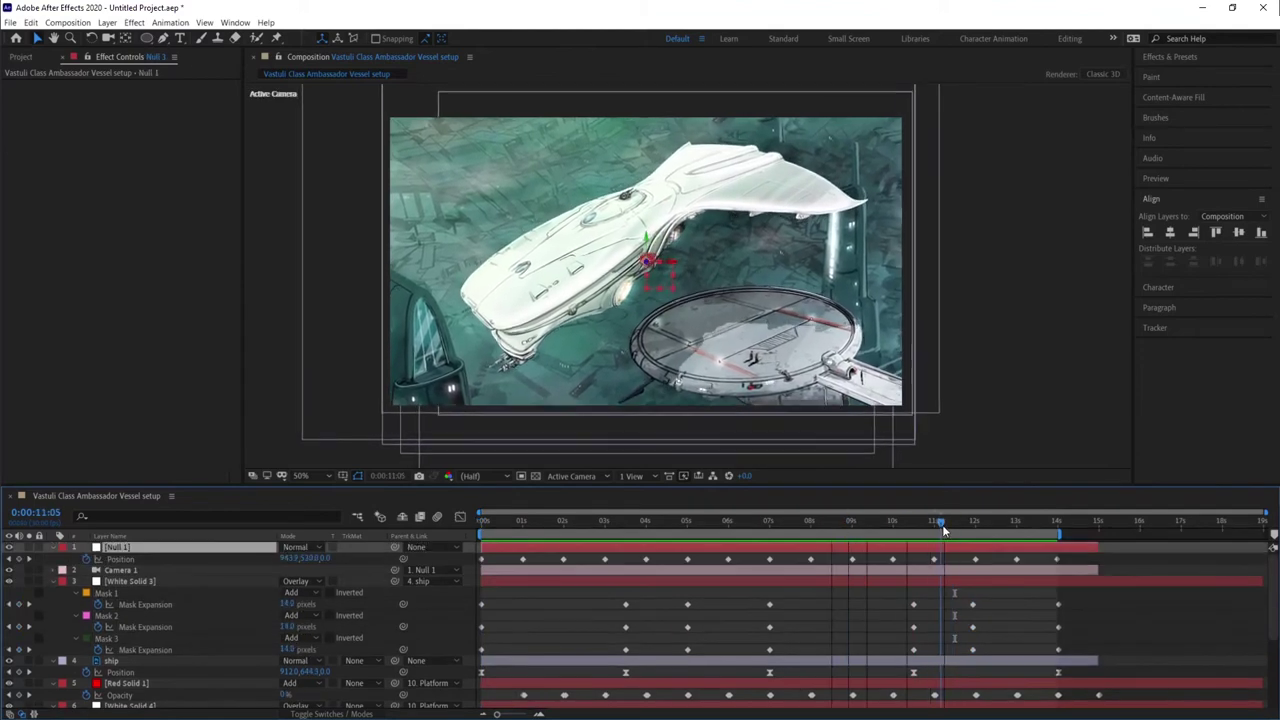
scroll(498, 225, "up", 5)
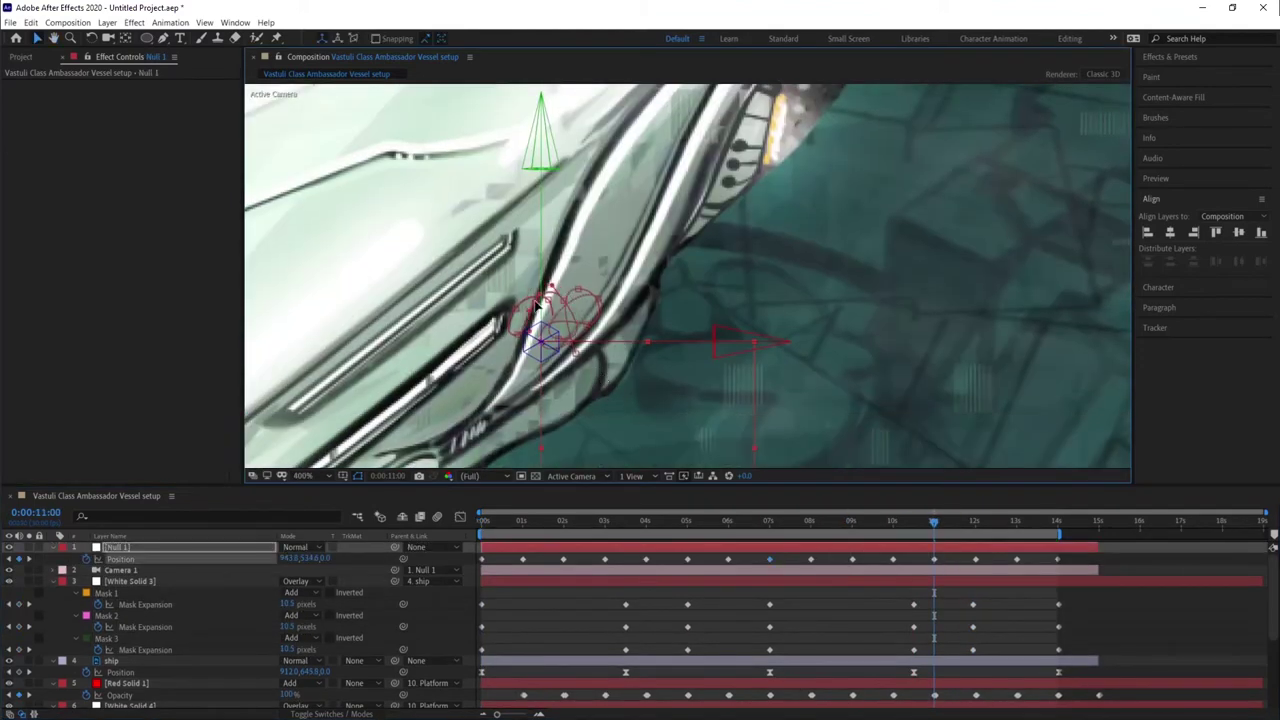
Step: Preview the blinking lights from about 6 seconds, then return to the Project panel
left_click_drag(935, 522, 992, 522)
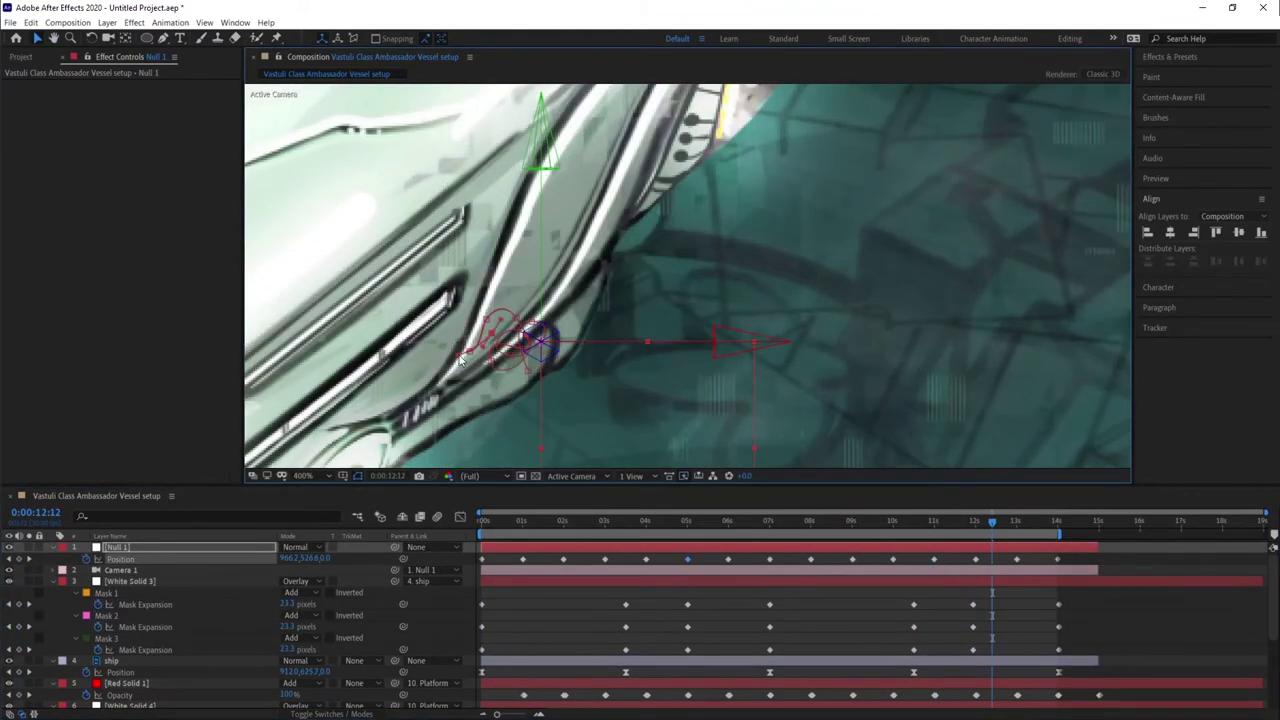
left_click(548, 521)
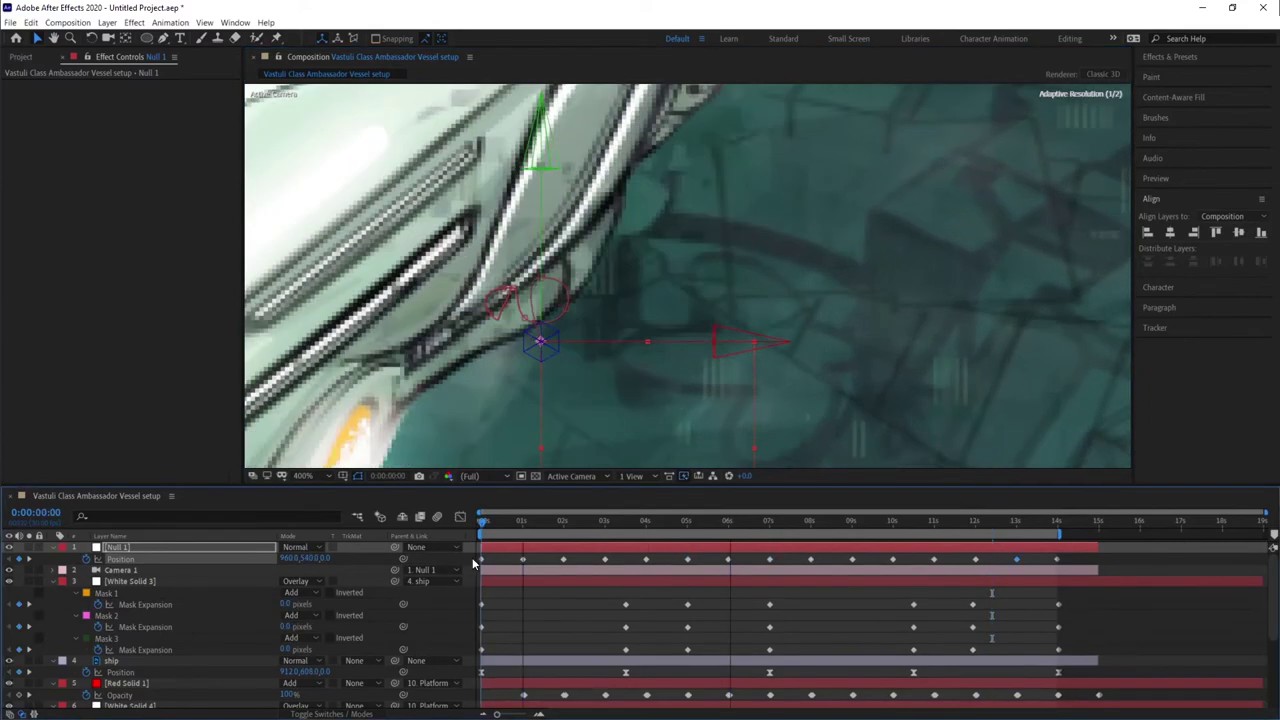
left_click(729, 521)
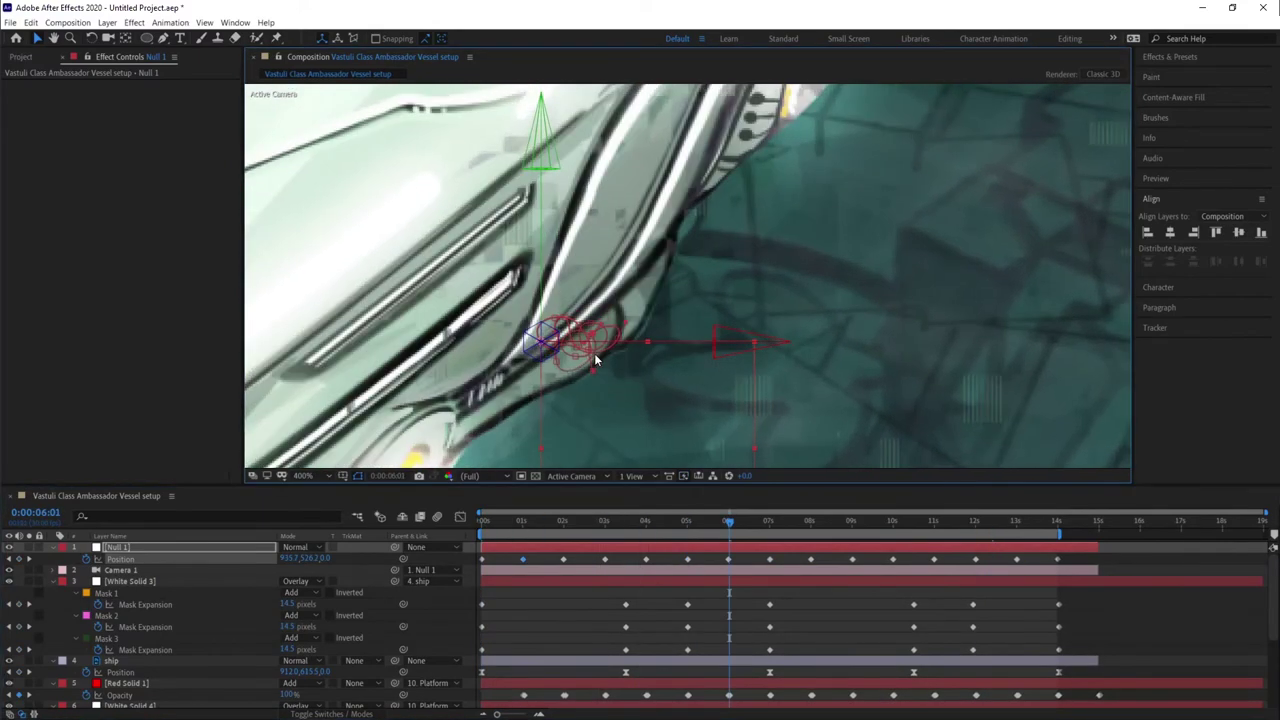
key("space")
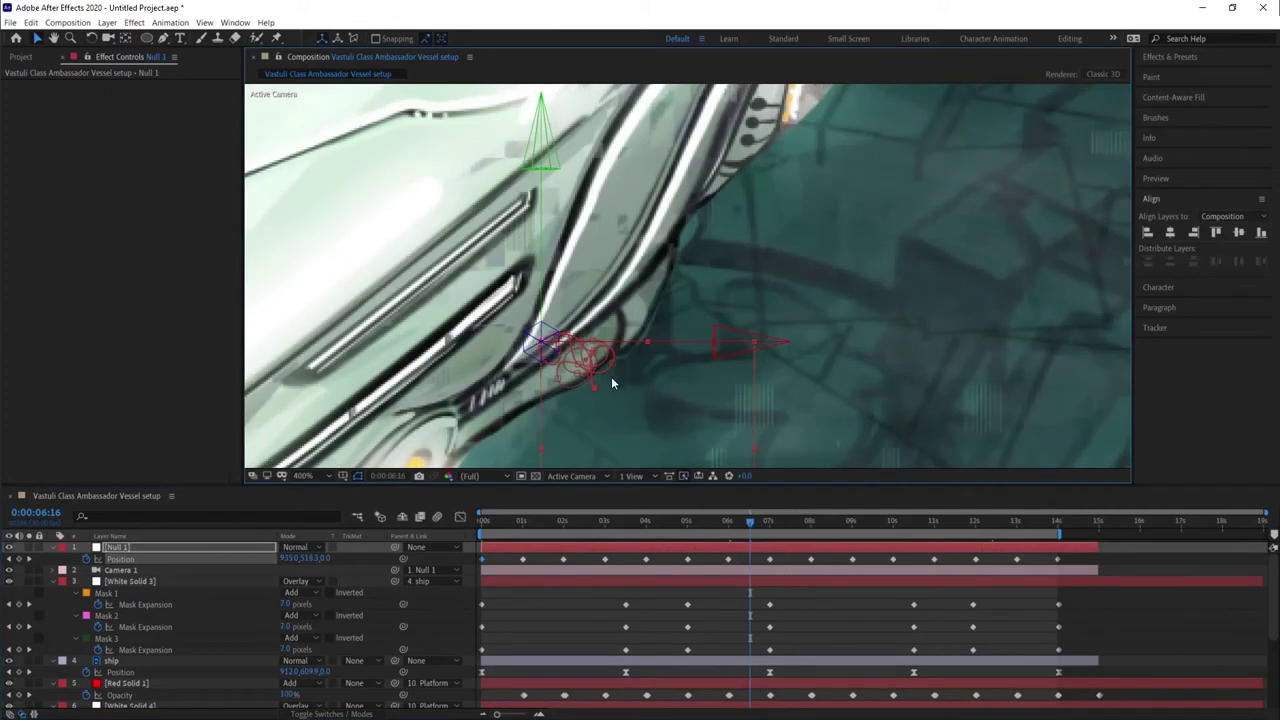
scroll(800, 420, "down", 6)
left_click(20, 56)
Step: Add the Smoke_17 footage above the selected scene layer in Screen blend mode
scroll(140, 620, "down", 5)
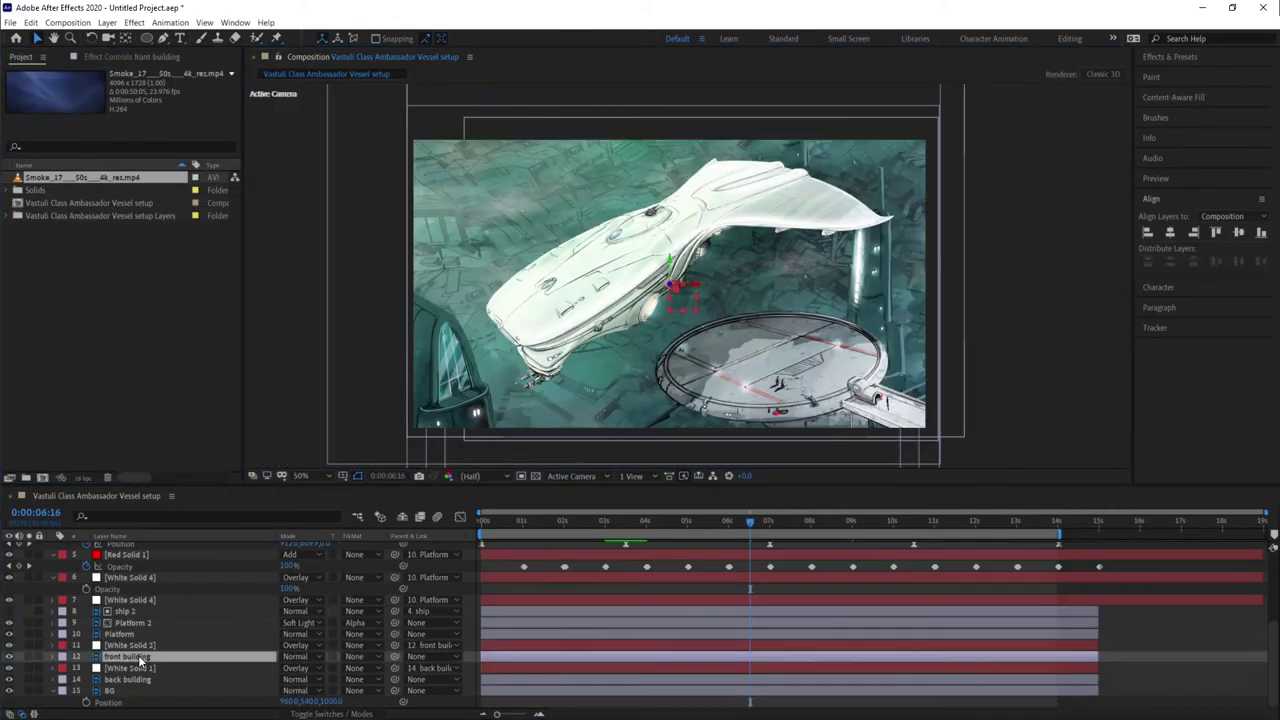
left_click(125, 645)
scroll(670, 280, "down", 2)
key("ctrl+slash")
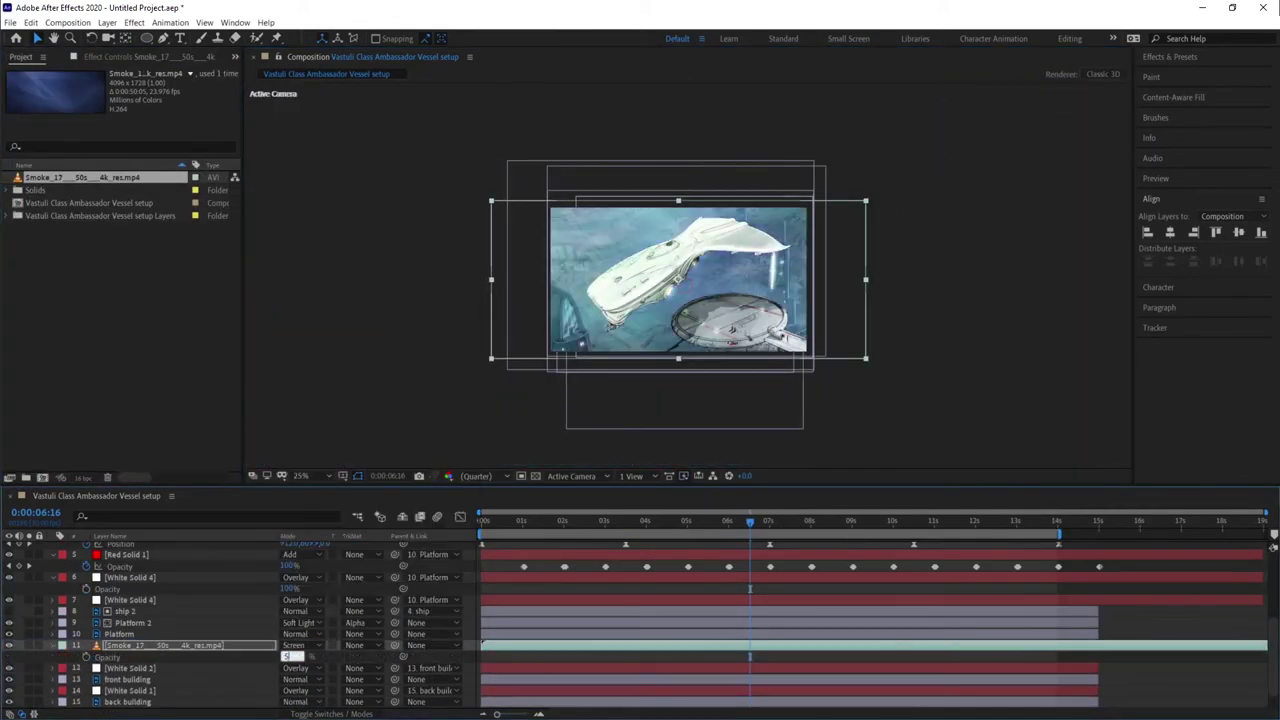
left_click_drag(750, 521, 769, 560)
Step: Split the smoke layer, shift the later piece later in time, and preview from the start
key("ctrl+shift+d")
scroll(685, 600, "up", 2)
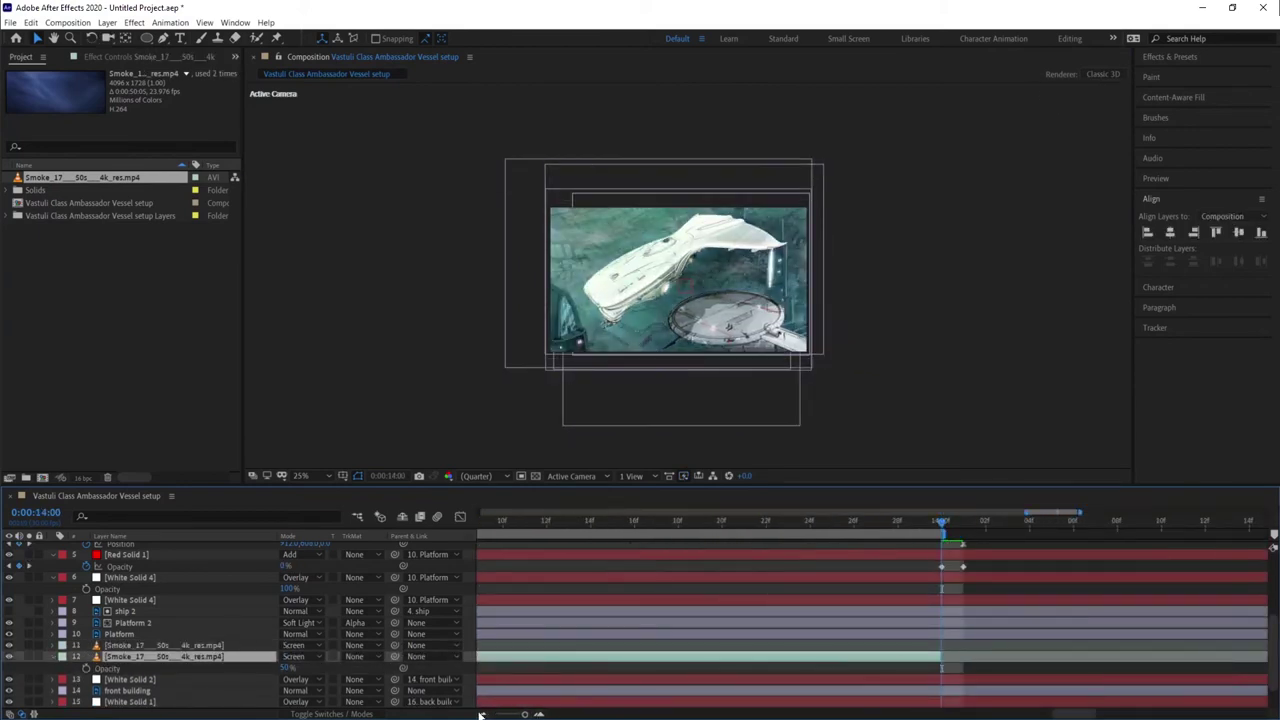
left_click(685, 521)
left_click_drag(685, 521, 736, 541)
key("Home")
key("period")
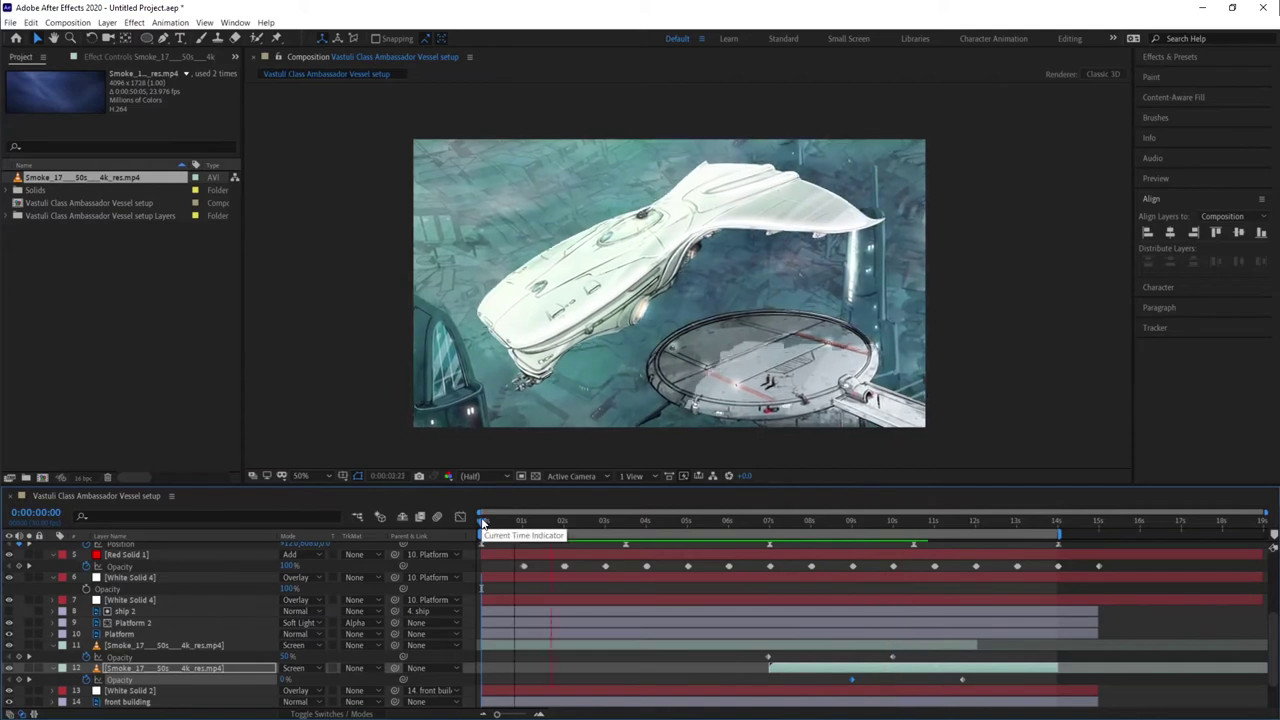
Step: Replay the preview and delete the extra smoke layer
left_click(768, 658)
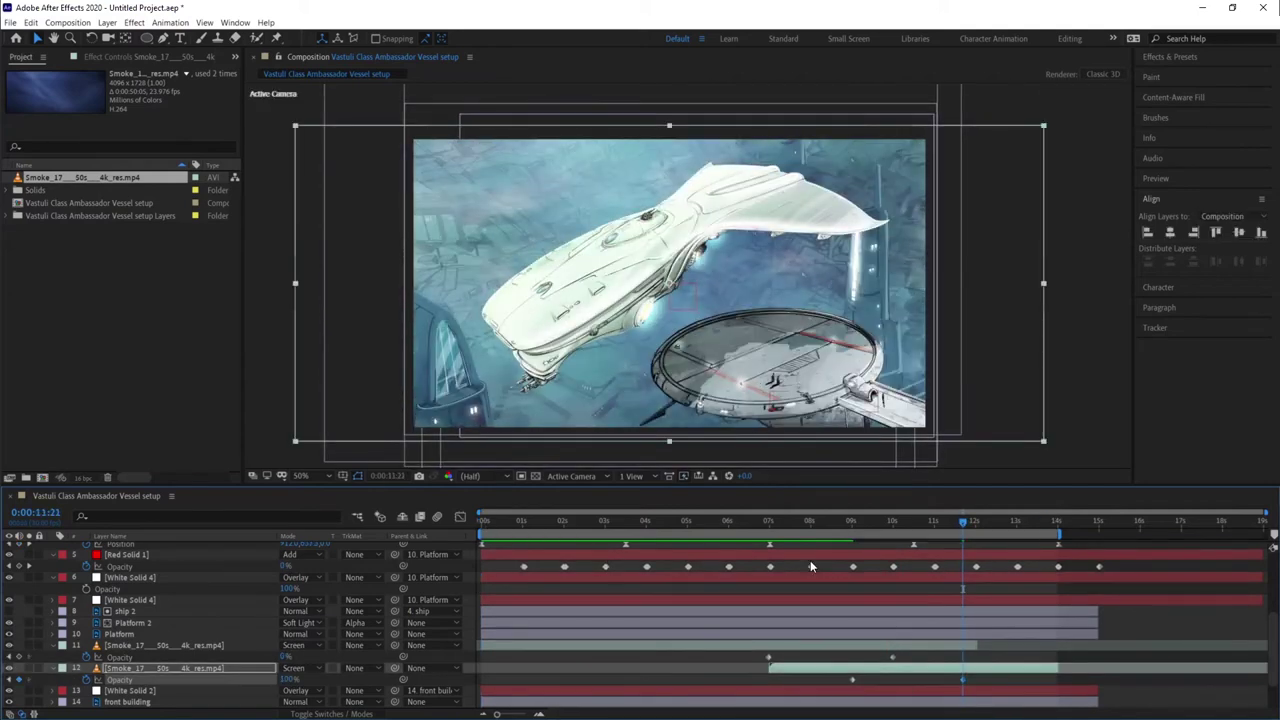
scroll(768, 650, "down", 2)
key("space")
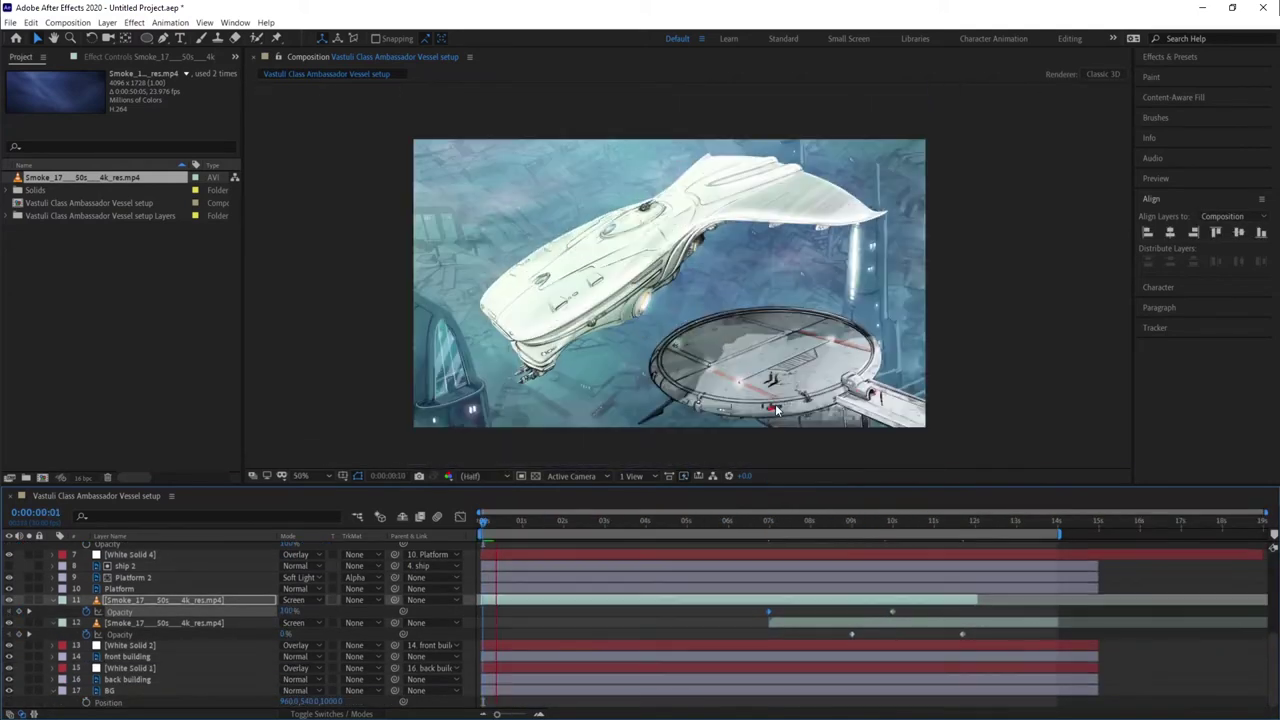
left_click(818, 601)
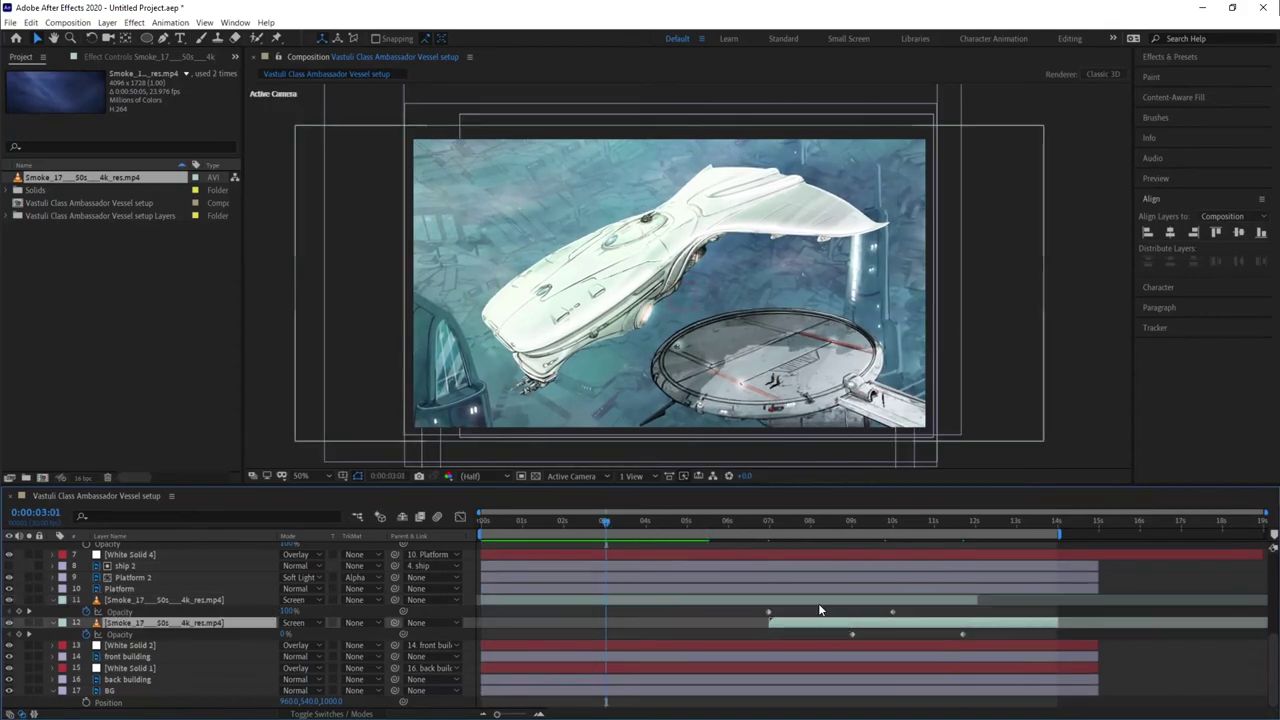
key("Delete")
Step: Time-stretch the Smoke_17 layer to shorten its duration
right_click(500, 620)
mouse_move(525, 351)
left_click(696, 377)
left_click(643, 369)
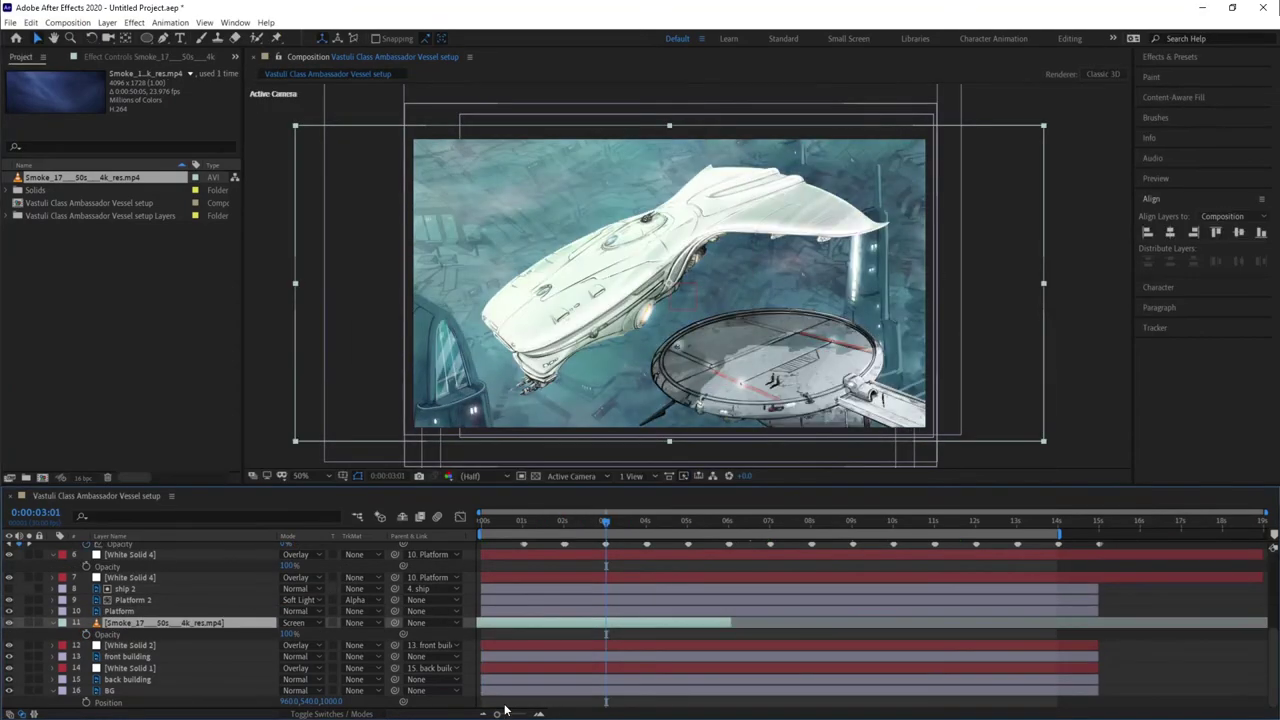
key("ctrl+k")
left_click(531, 420)
right_click(624, 628)
left_click(820, 383)
key("Return")
Step: Duplicate the smoke layer and offset the copy to start near 6 seconds
key("Home")
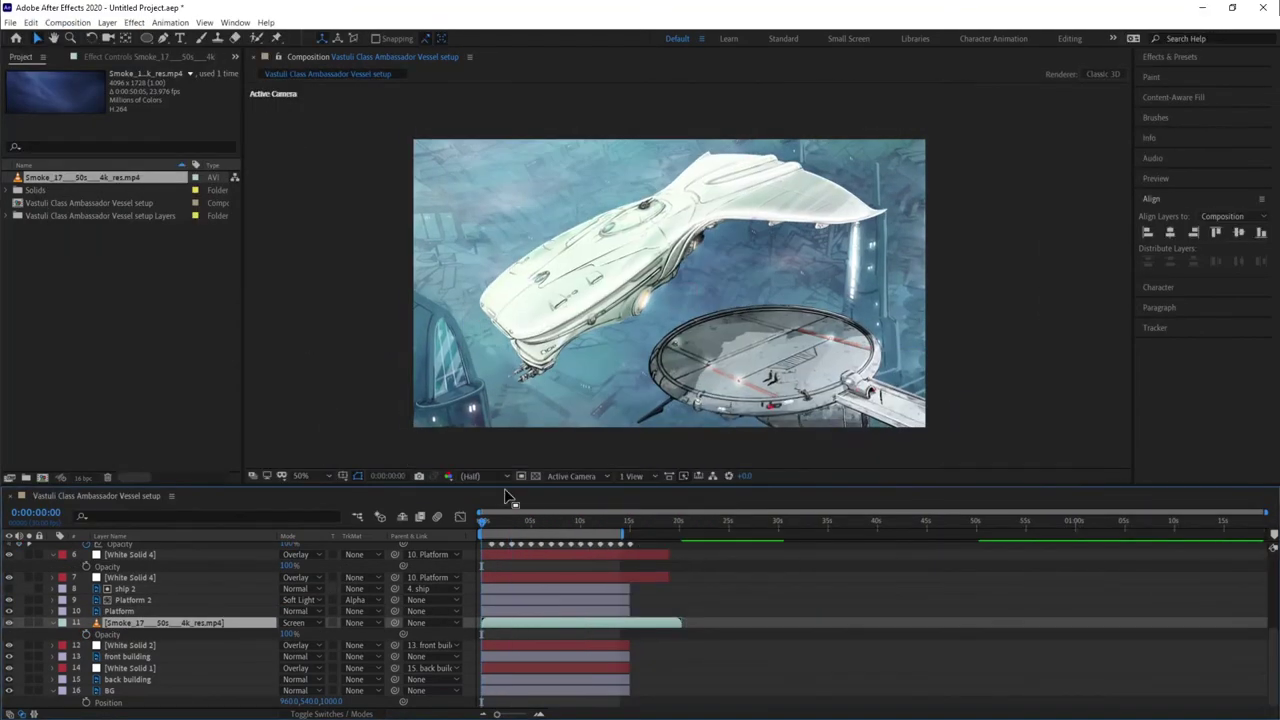
left_click_drag(497, 713, 524, 713)
key("ctrl+d")
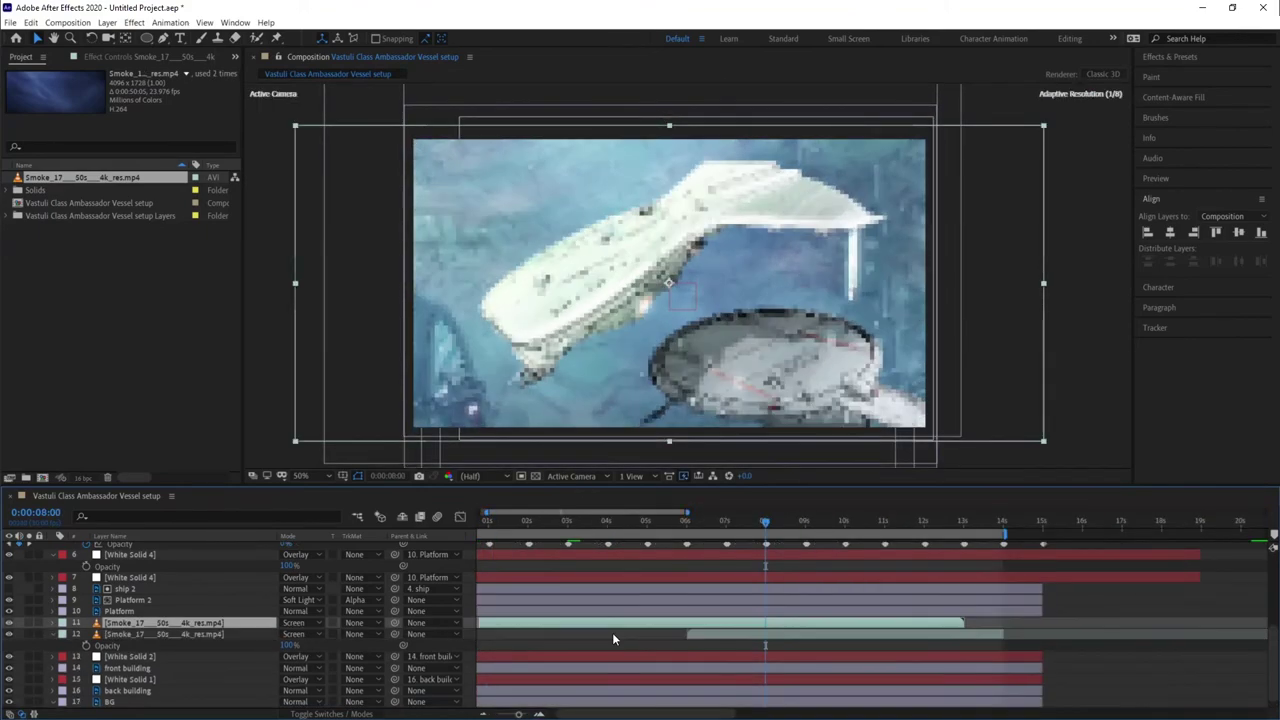
key("semicolon")
left_click_drag(501, 634, 634, 645)
Step: Key Opacity fades on both Smoke_17 copies, preview around six seconds, and import Smoke_21
key("t")
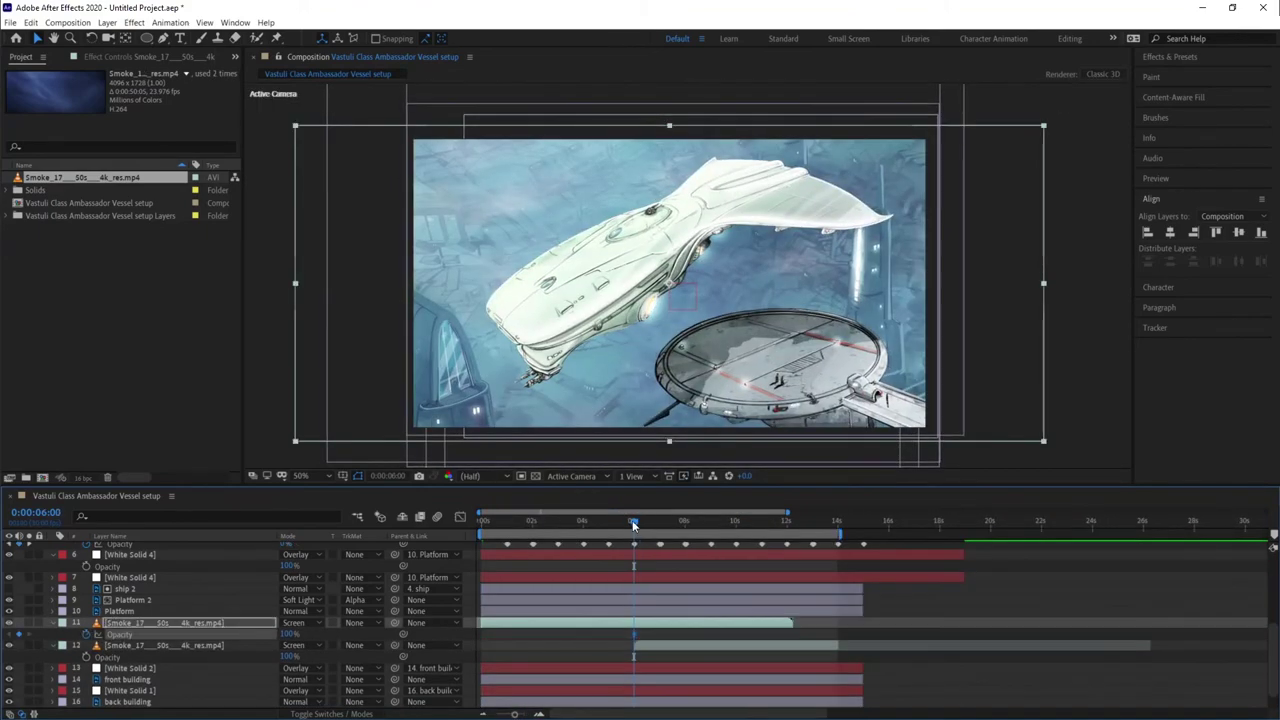
left_click(290, 637)
left_click(788, 645)
key("Home")
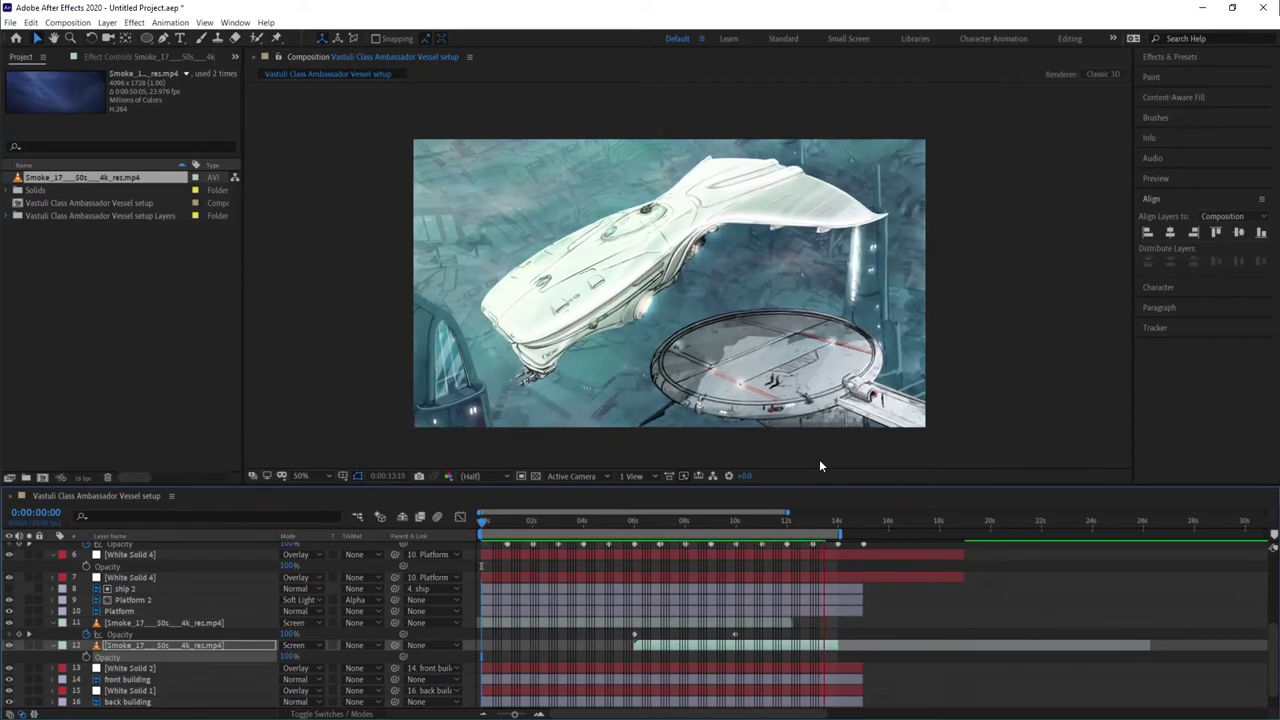
key("ctrl+v")
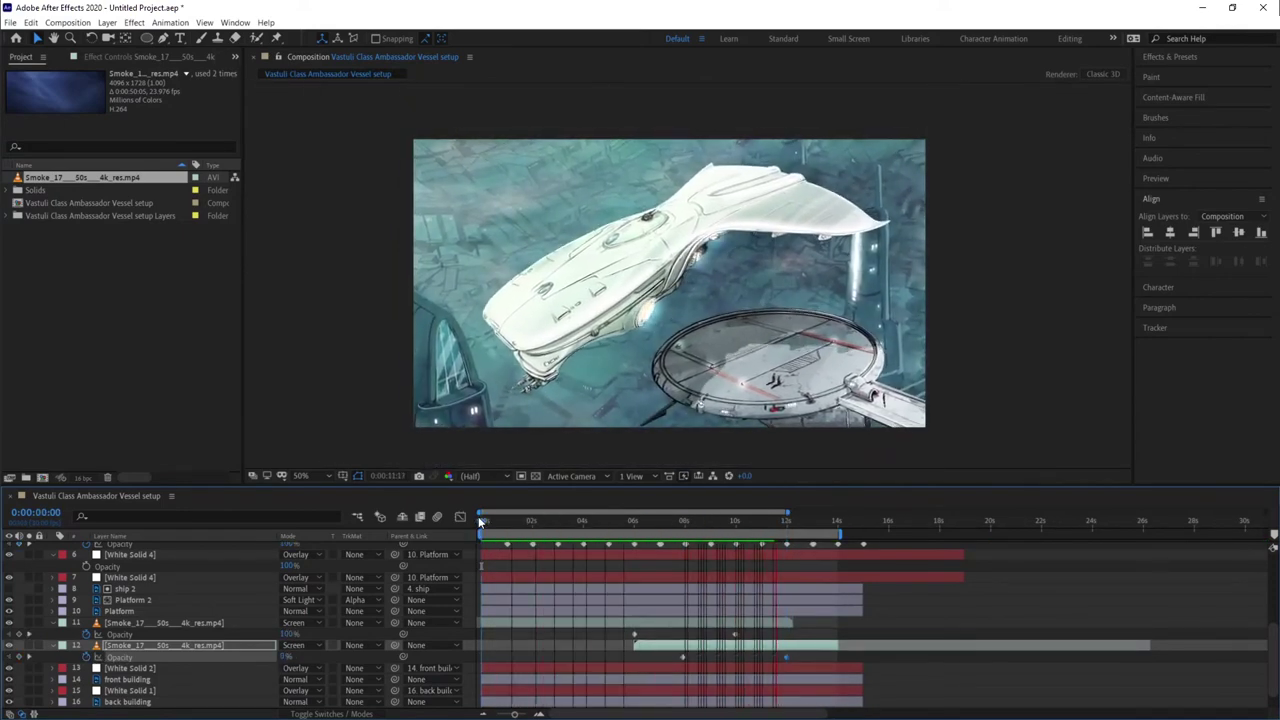
left_click(628, 521)
key("space")
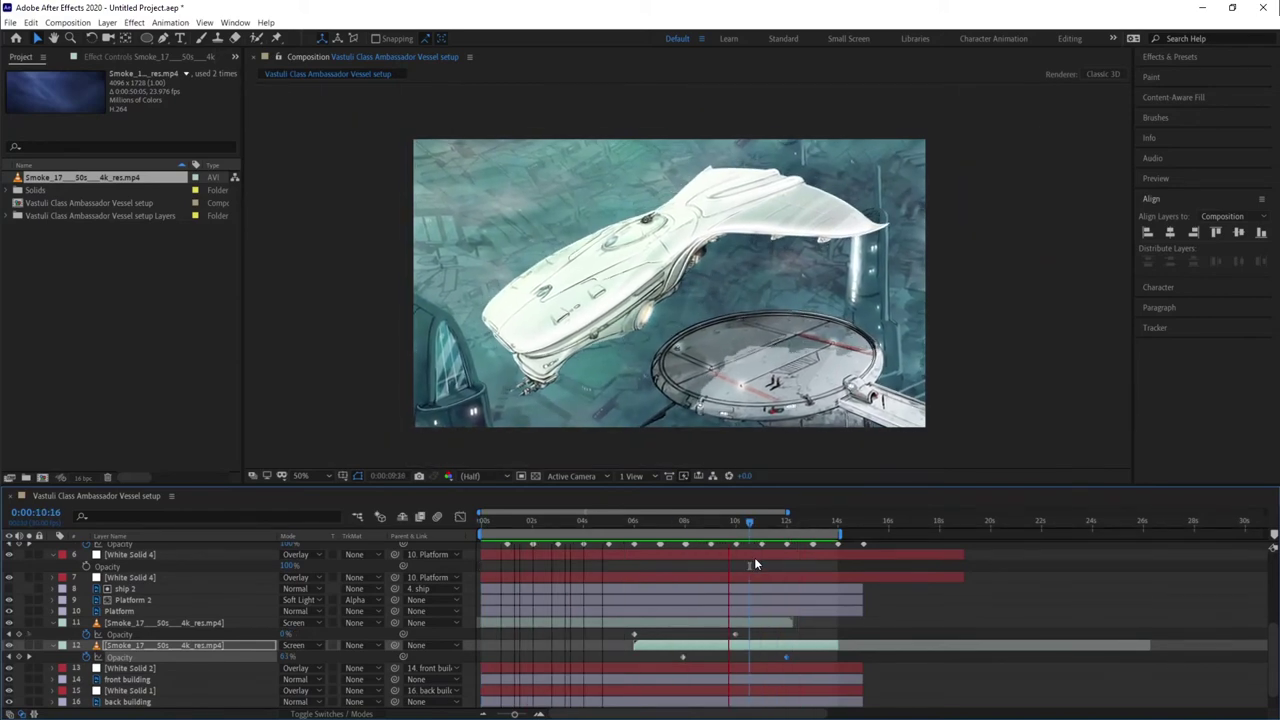
key("space")
Step: Place the Smoke_21 clip just above the BG layer in Screen blend mode
left_click_drag(80, 190, 149, 691)
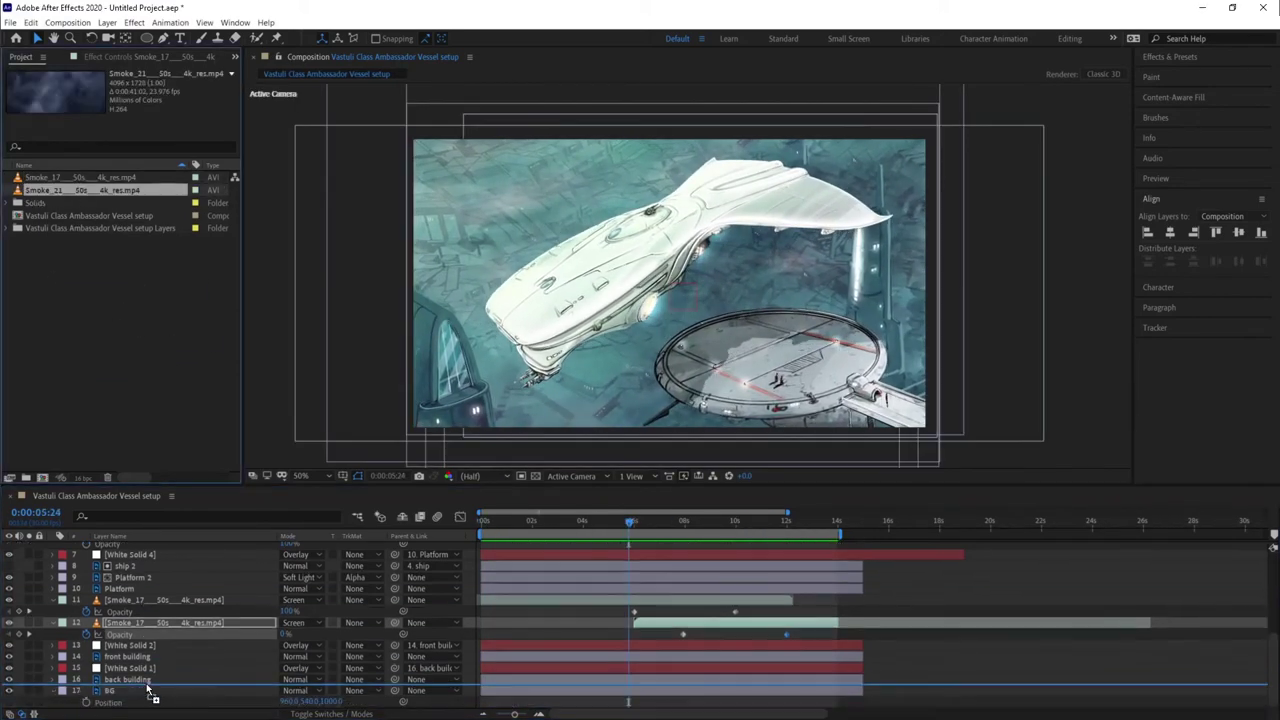
scroll(680, 383, "down", 2)
key("Escape")
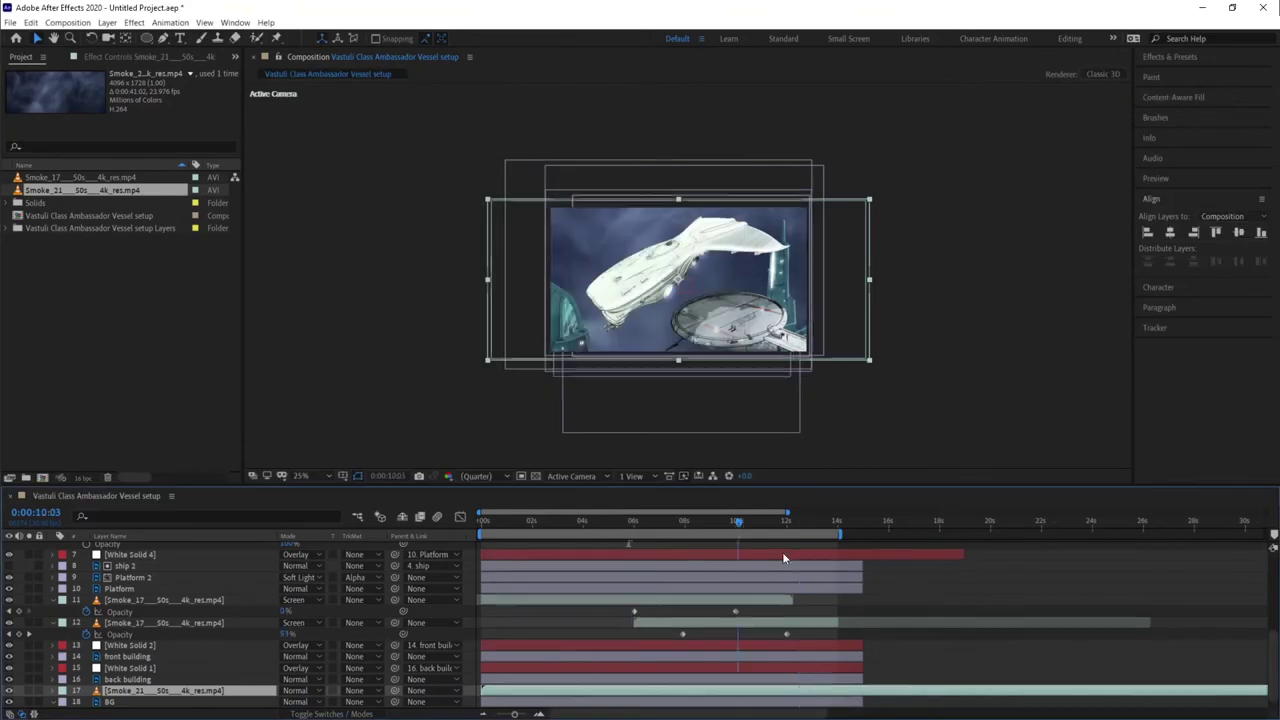
left_click(303, 693)
scroll(680, 300, "up", 2)
Step: Split the Smoke_21 layer at ten seconds and add Opacity keyframes for the fade
left_click_drag(684, 522, 736, 522)
key("ctrl+shift+d")
left_click(799, 521)
key("equal")
key("alt+shift+t")
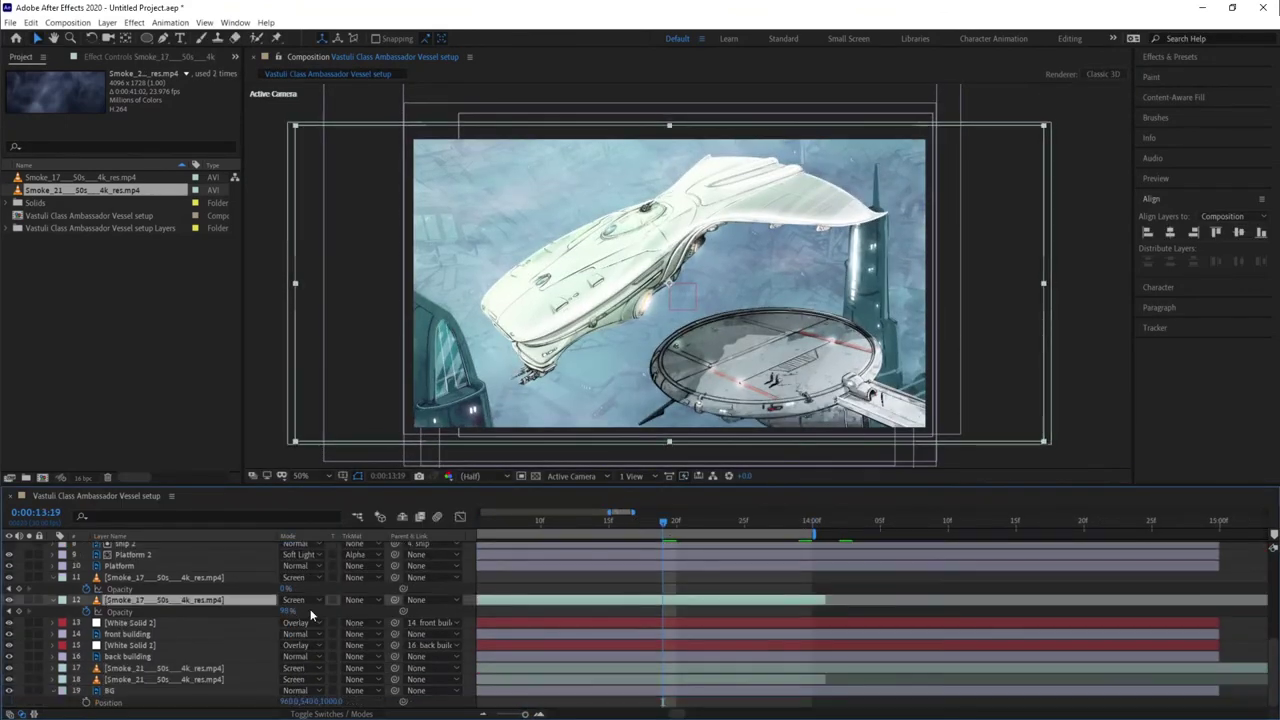
Step: Preview the Smoke_21 cross-fade from six seconds on the zoomed-out timeline
key("minus")
left_click_drag(624, 520, 679, 520)
key("space")
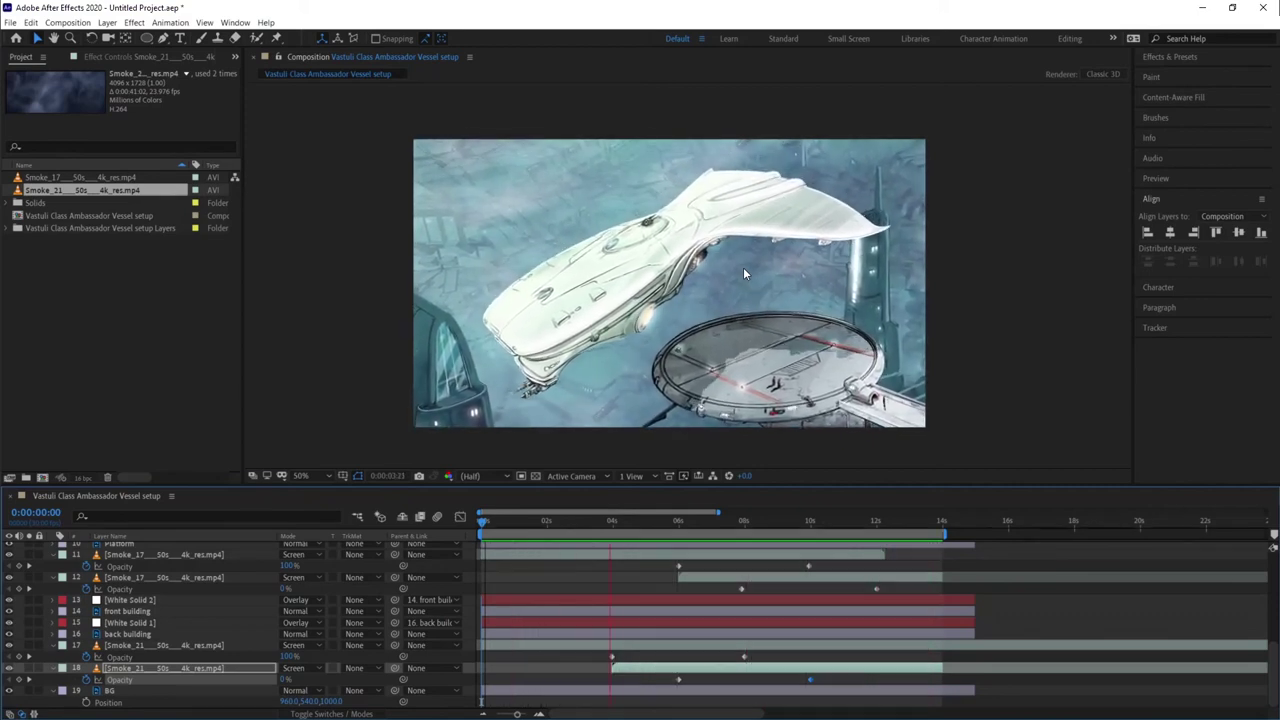
key("space")
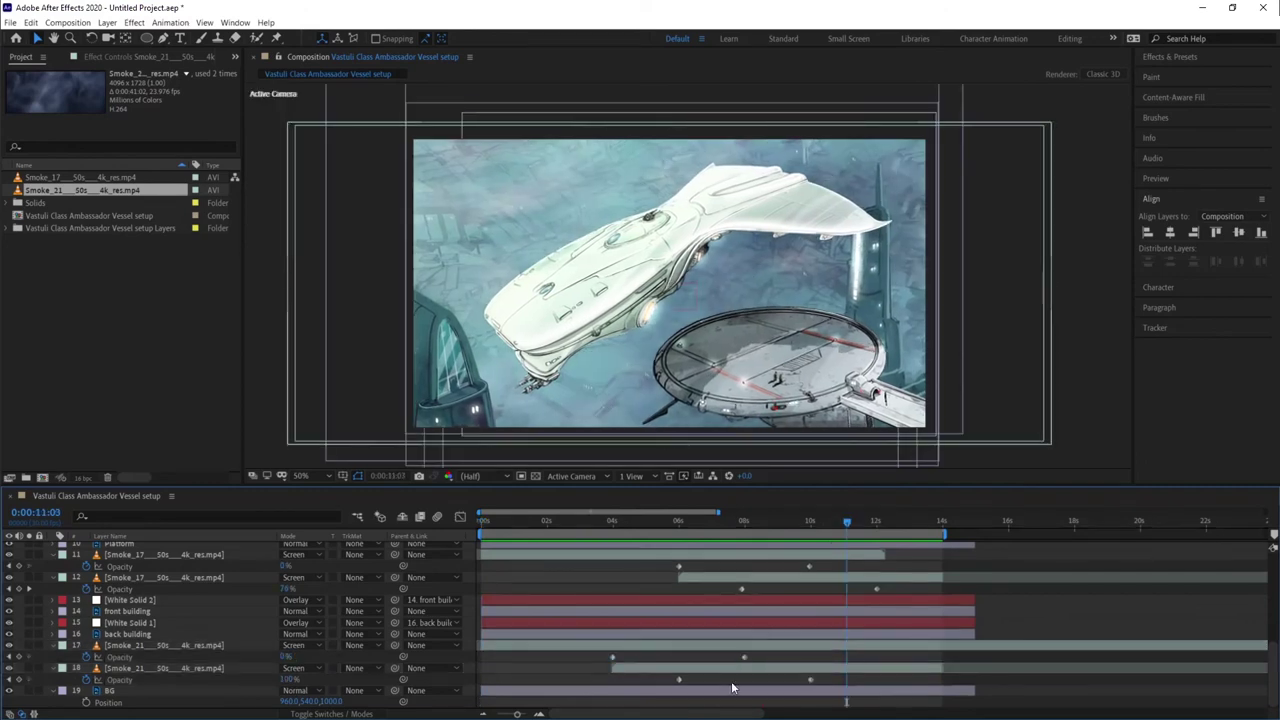
key("space")
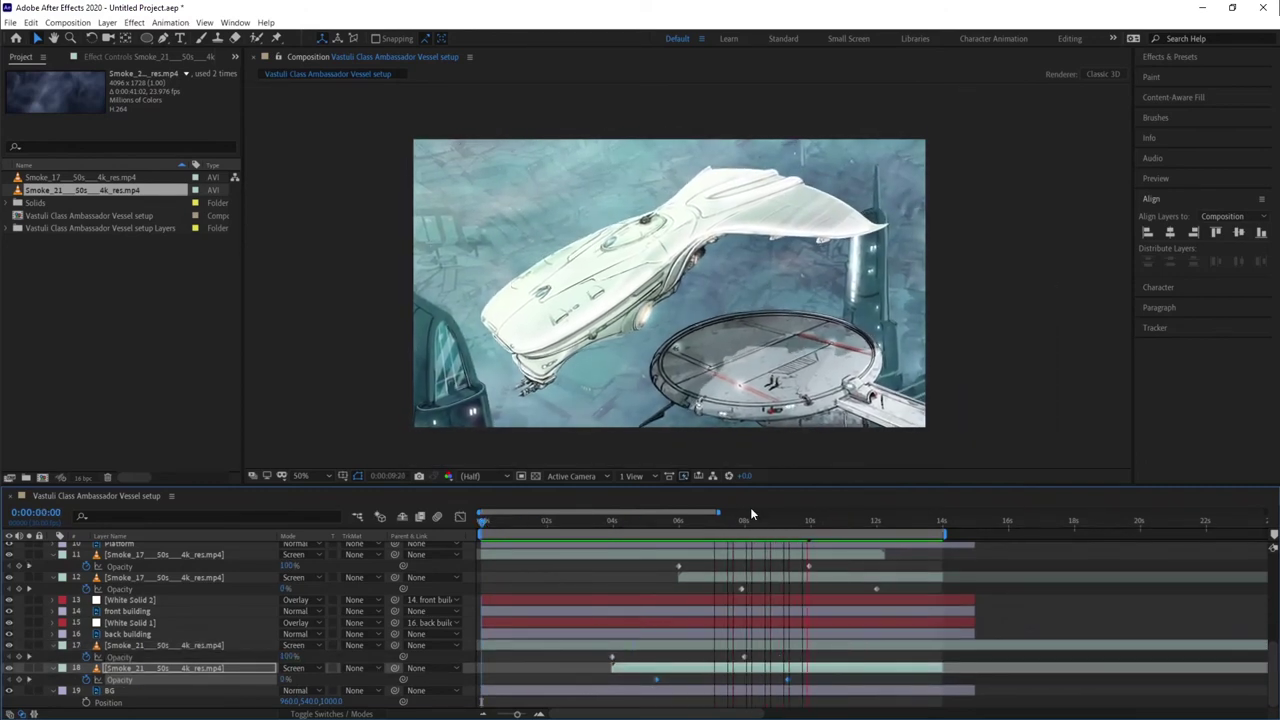
Step: Adjust the first Smoke_21 layer's opacity and preview the smoke from the start
left_click(270, 647)
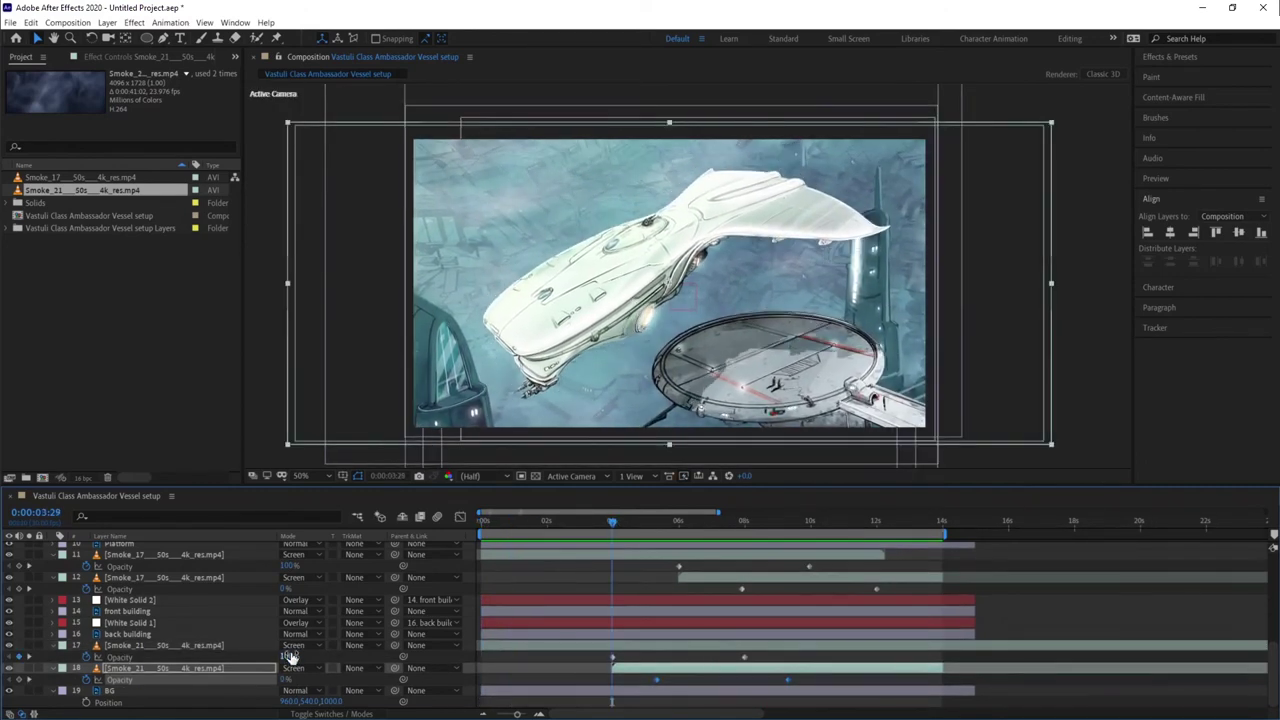
left_click_drag(784, 521, 872, 526)
left_click(778, 580)
key("comma")
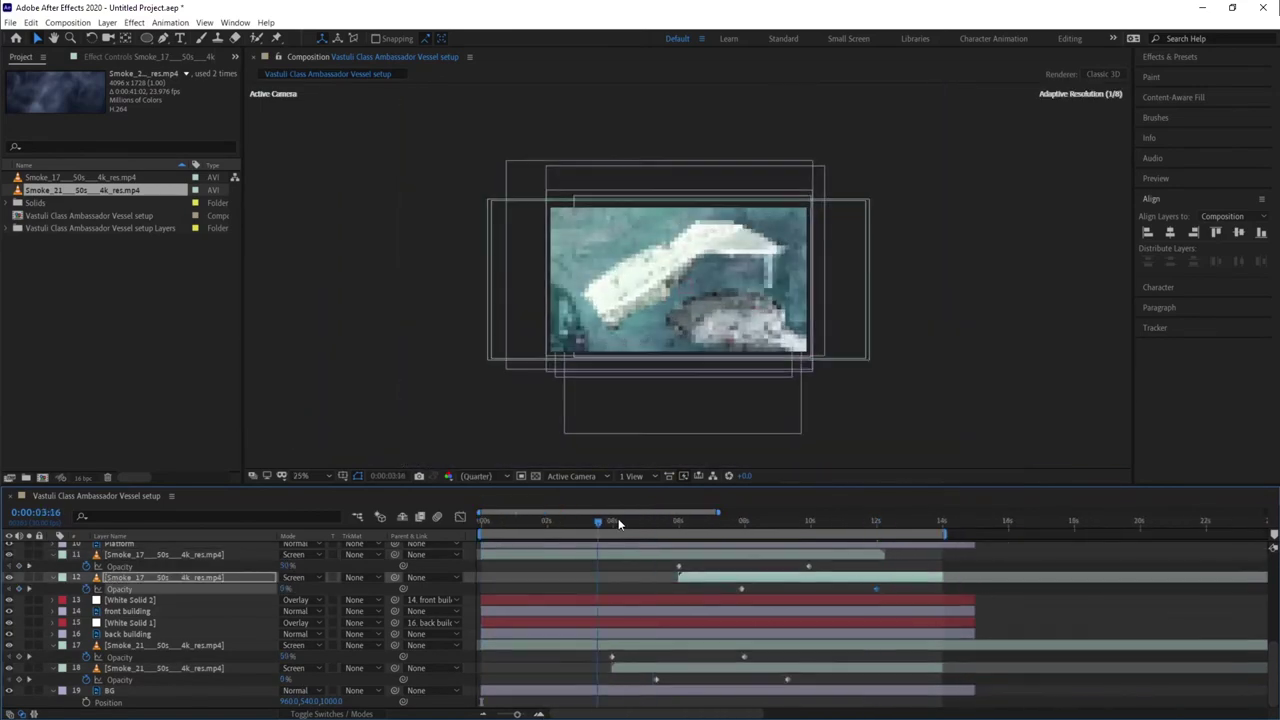
key("Home")
key("period")
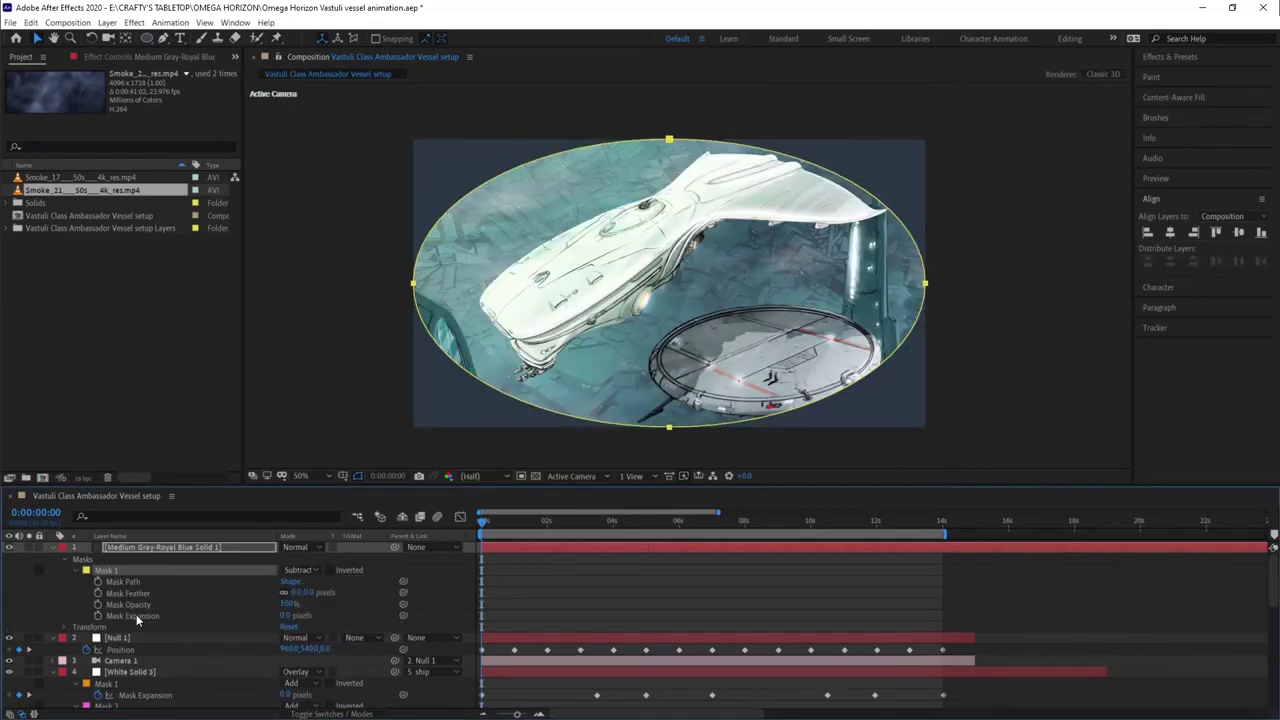
Step: Feather the vignette mask to 220 px and add Brightness & Contrast to the ship layer
left_click_drag(286, 615, 325, 615)
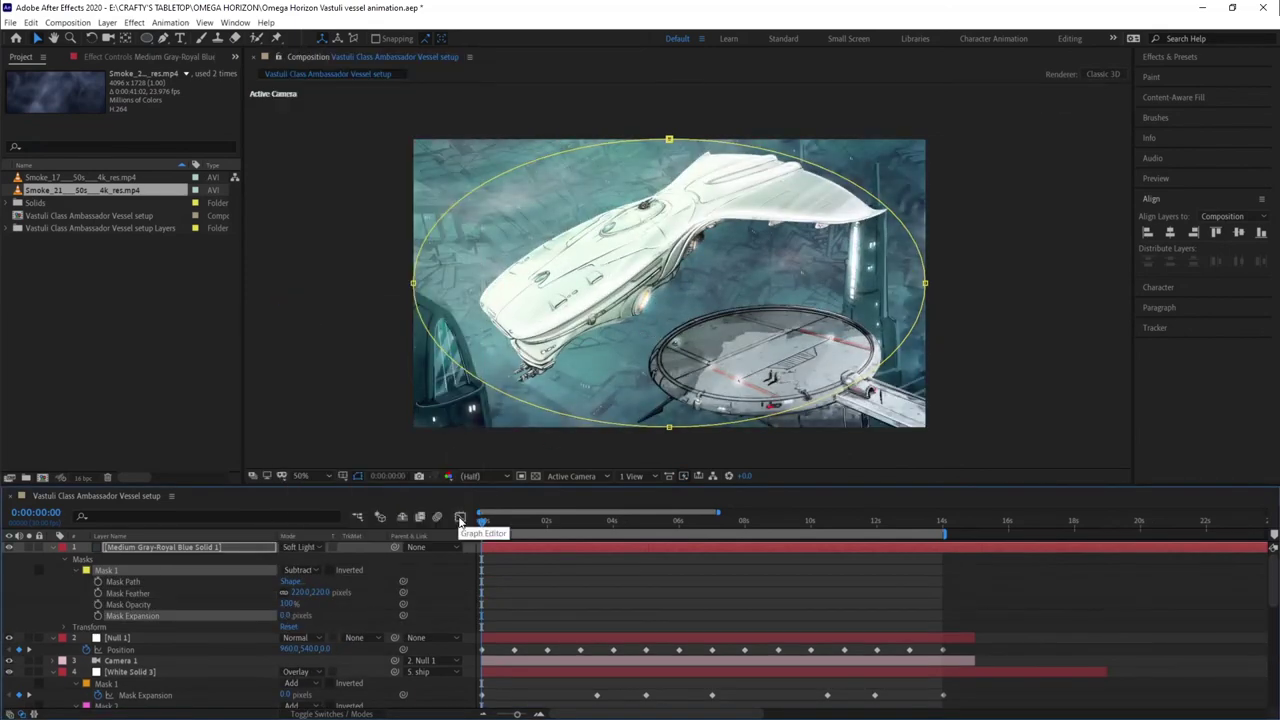
left_click(252, 467)
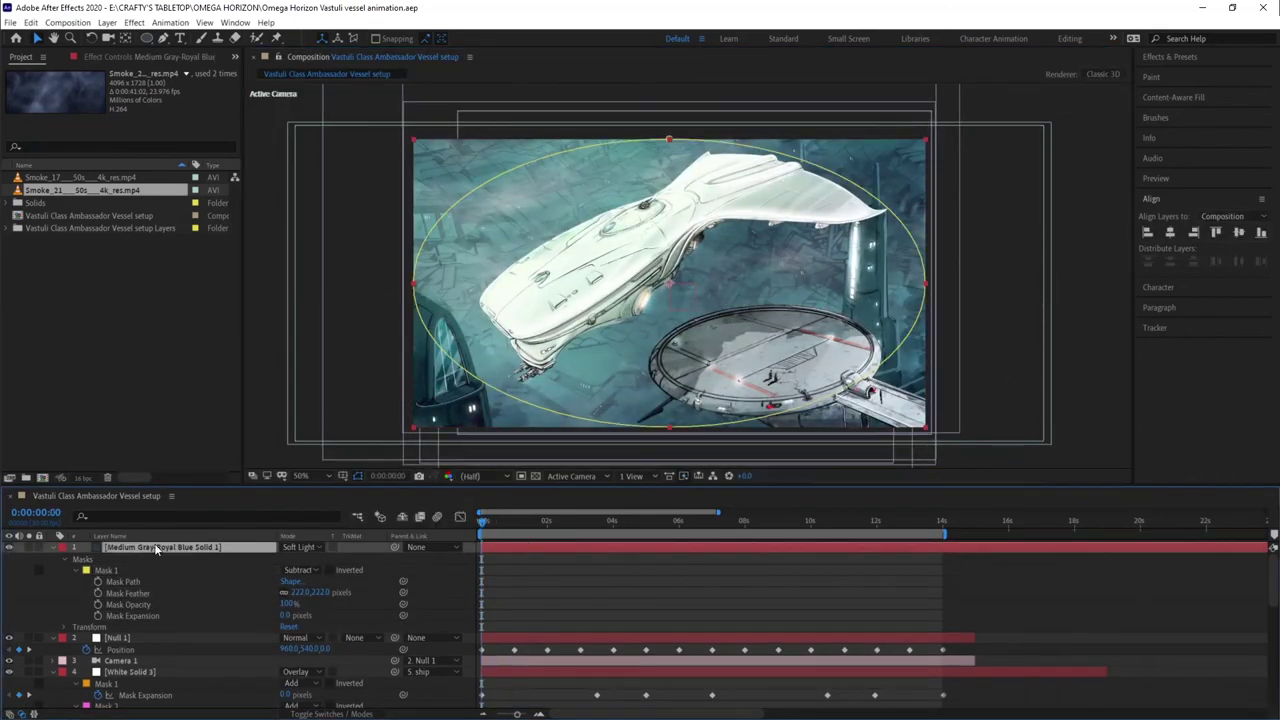
scroll(156, 549, "down", 4)
right_click(250, 615)
left_click(500, 254)
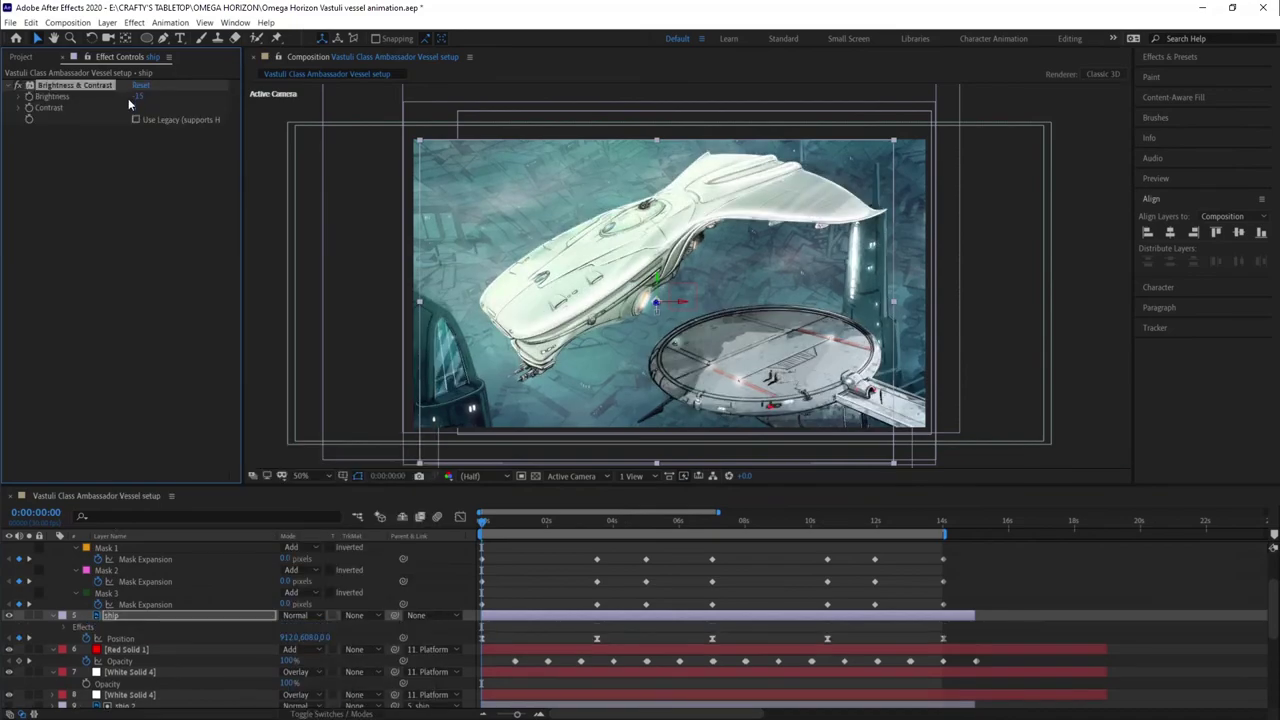